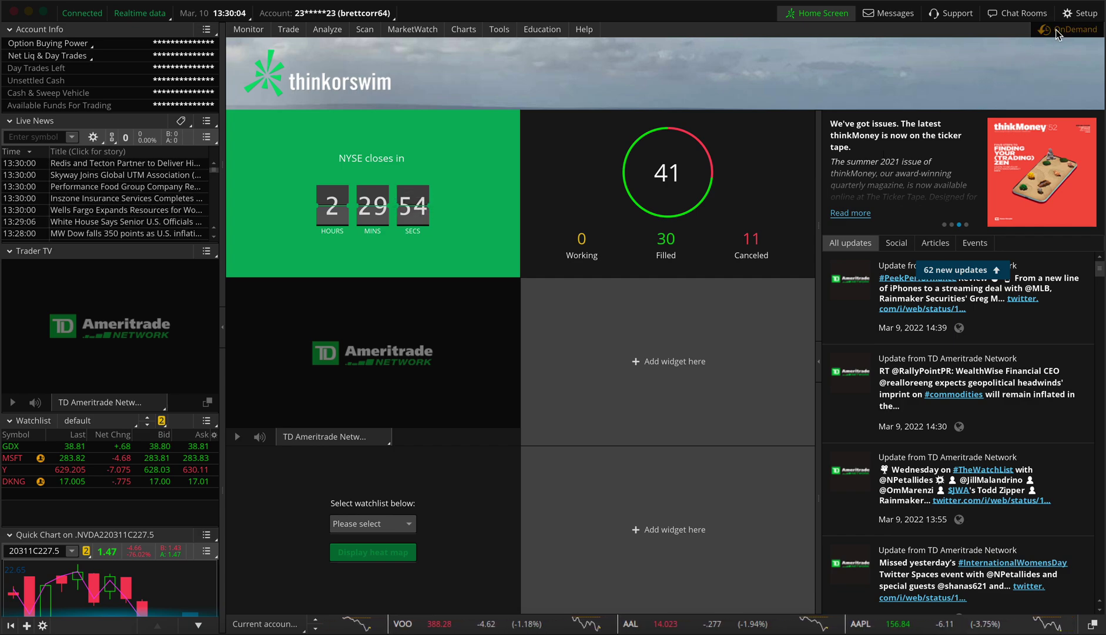
Leave the workspace setup unchanged and delete the Quick Chart gadget
click(1078, 14)
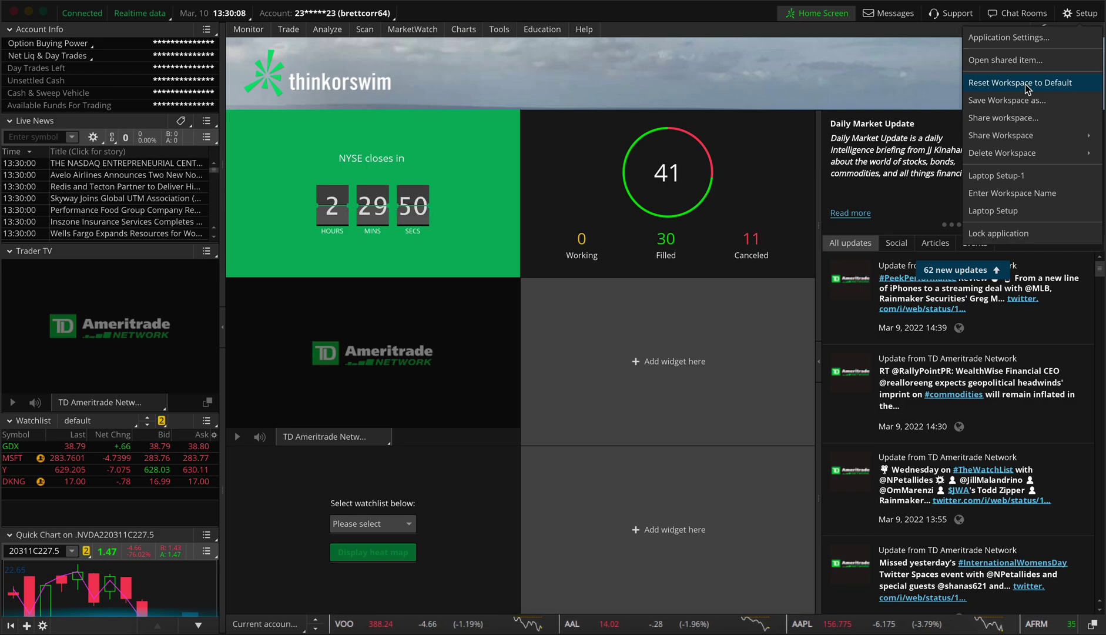
click(892, 87)
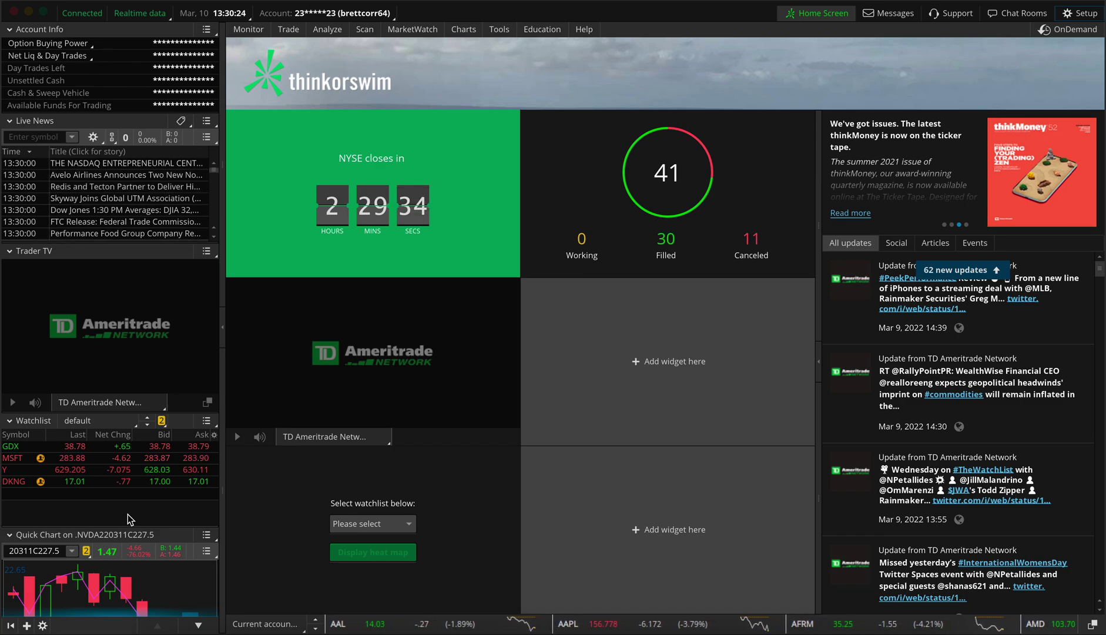
click(205, 534)
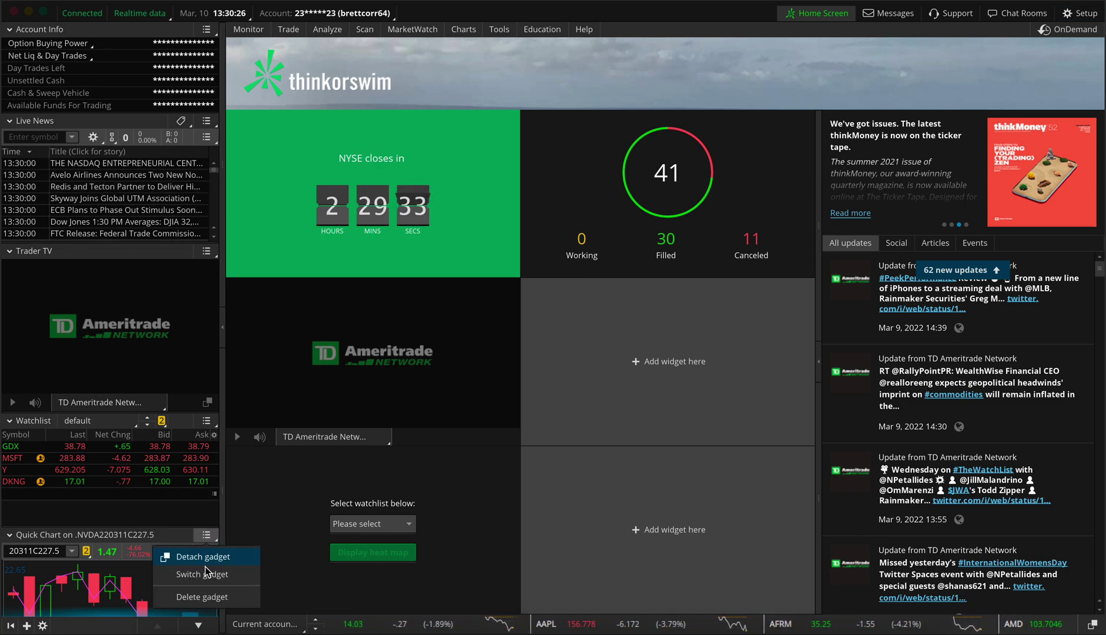
click(201, 596)
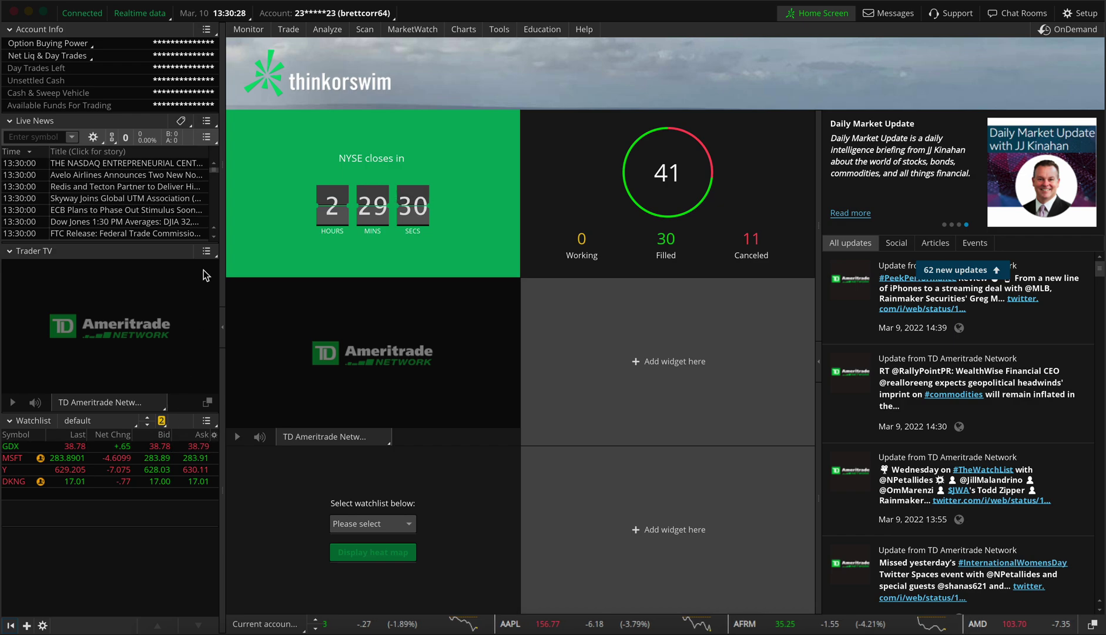
Delete the Trader TV and Live News gadgets
click(206, 251)
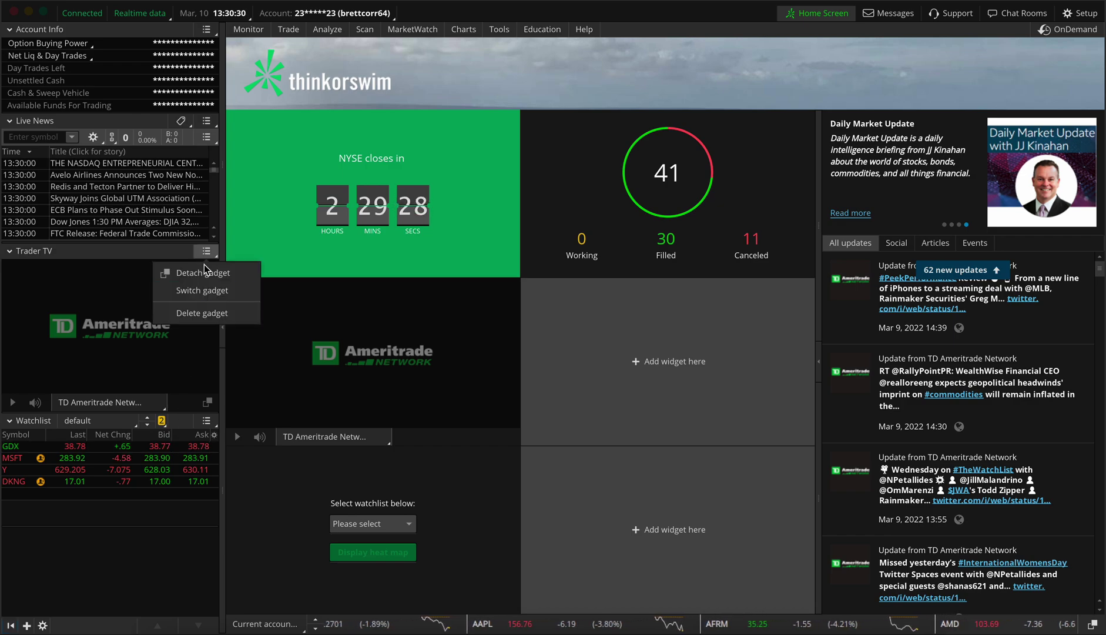
click(202, 313)
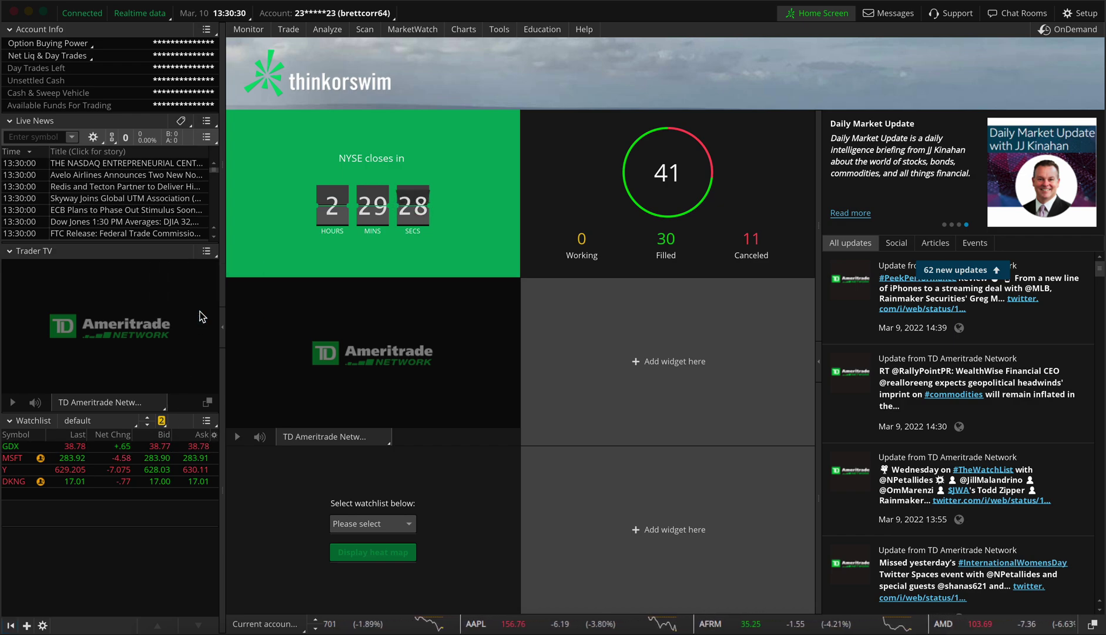
click(207, 122)
click(187, 205)
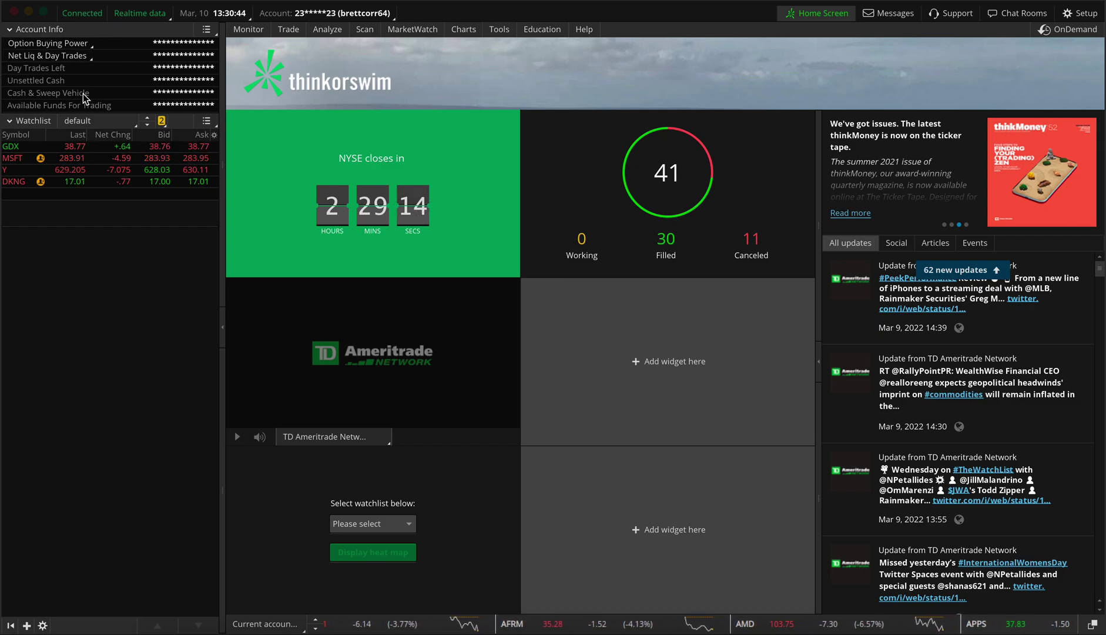
Switch Charts to Flexible Grid and split the top row into three charts, giving six panels
mouse_move(458, 30)
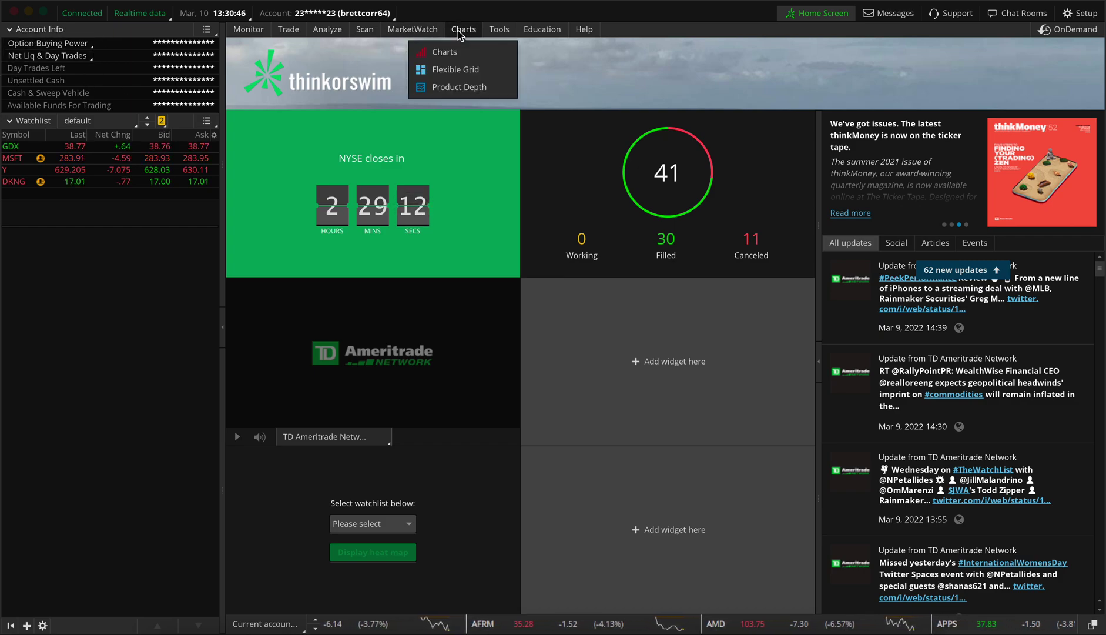
click(457, 29)
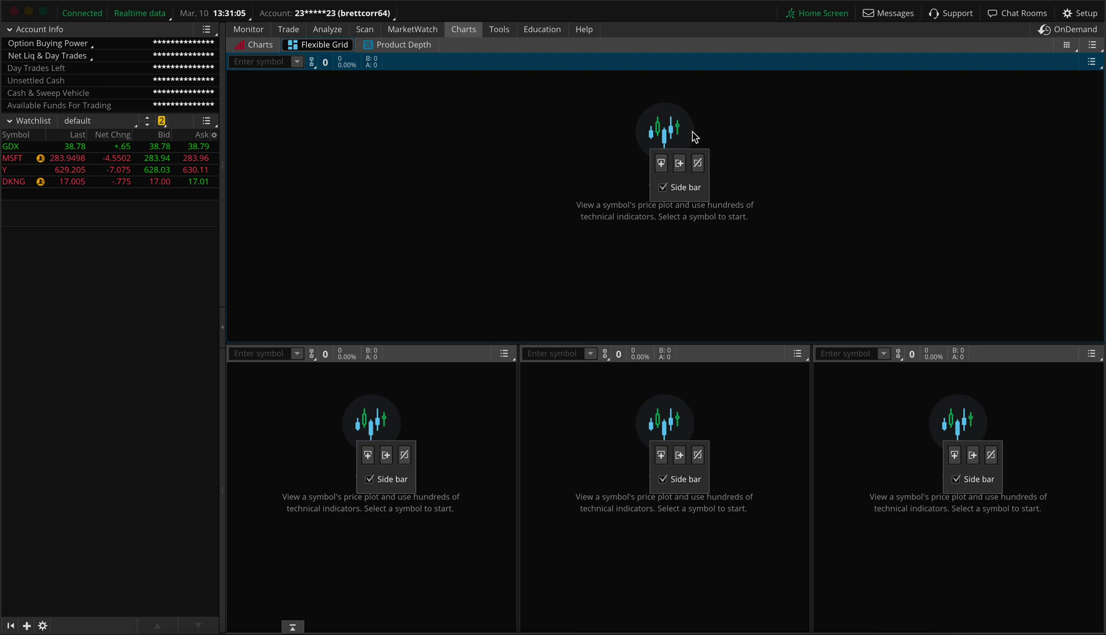
click(679, 165)
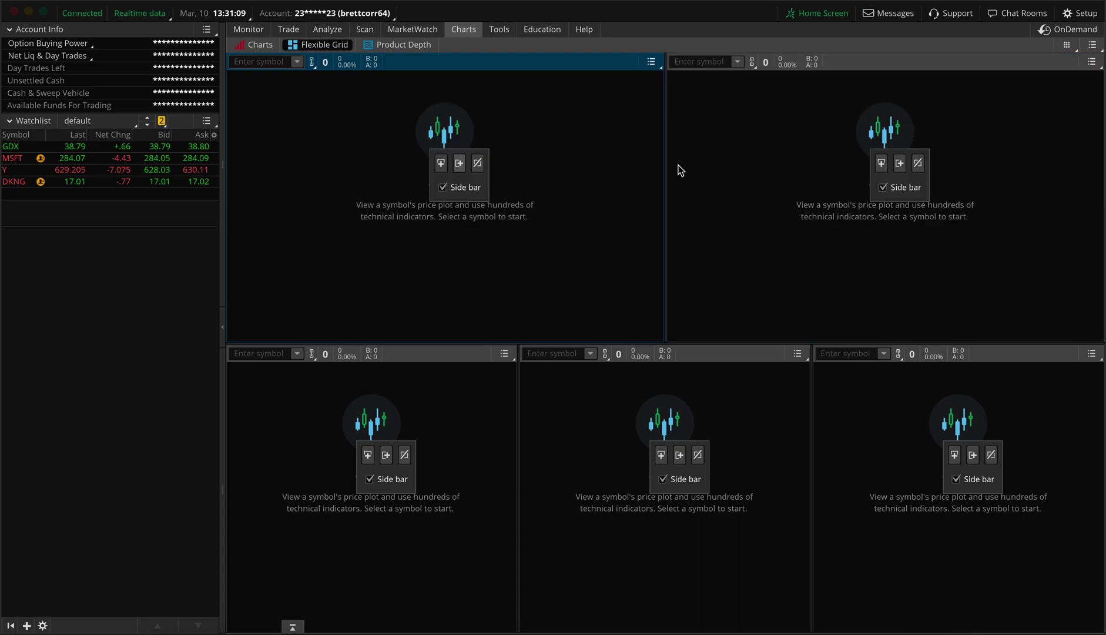
click(906, 163)
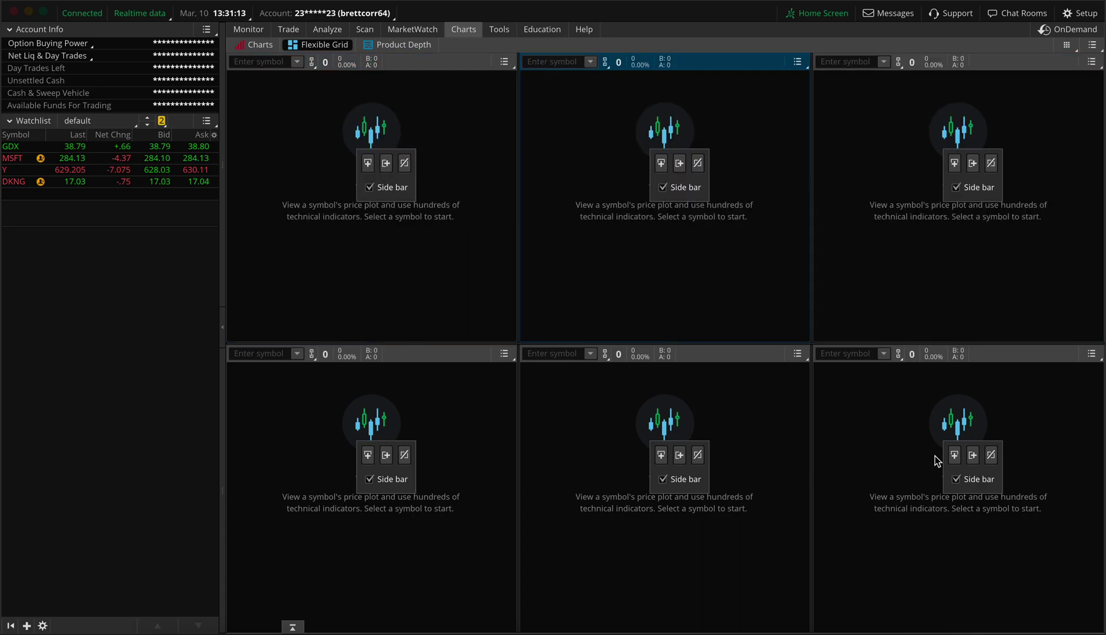
Load AAPL into the first chart panel and widen it slightly
click(269, 60)
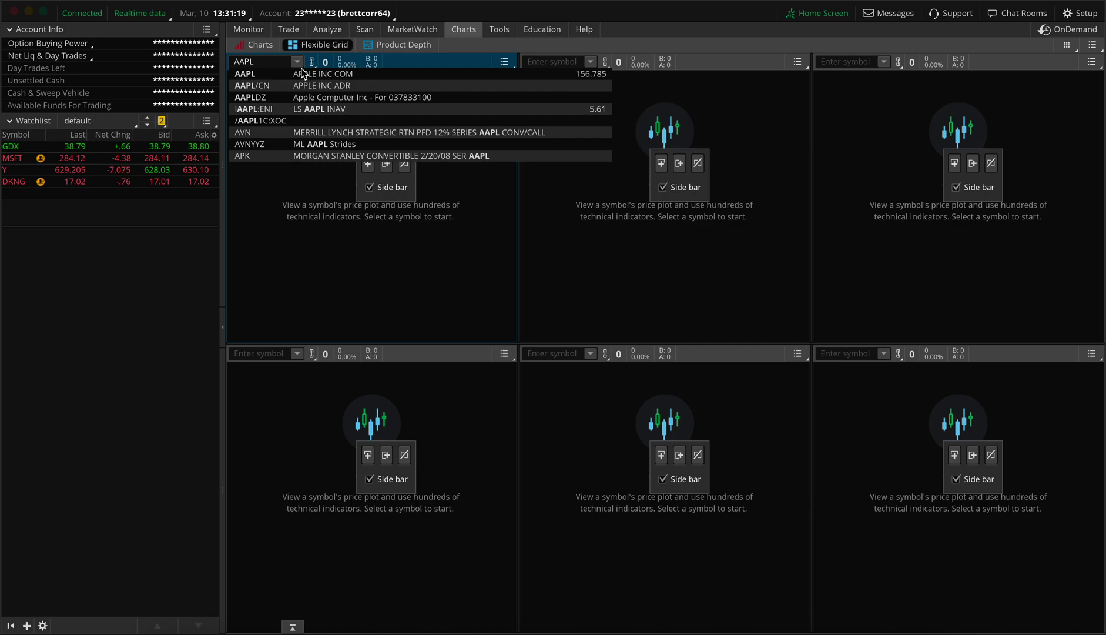
click(301, 73)
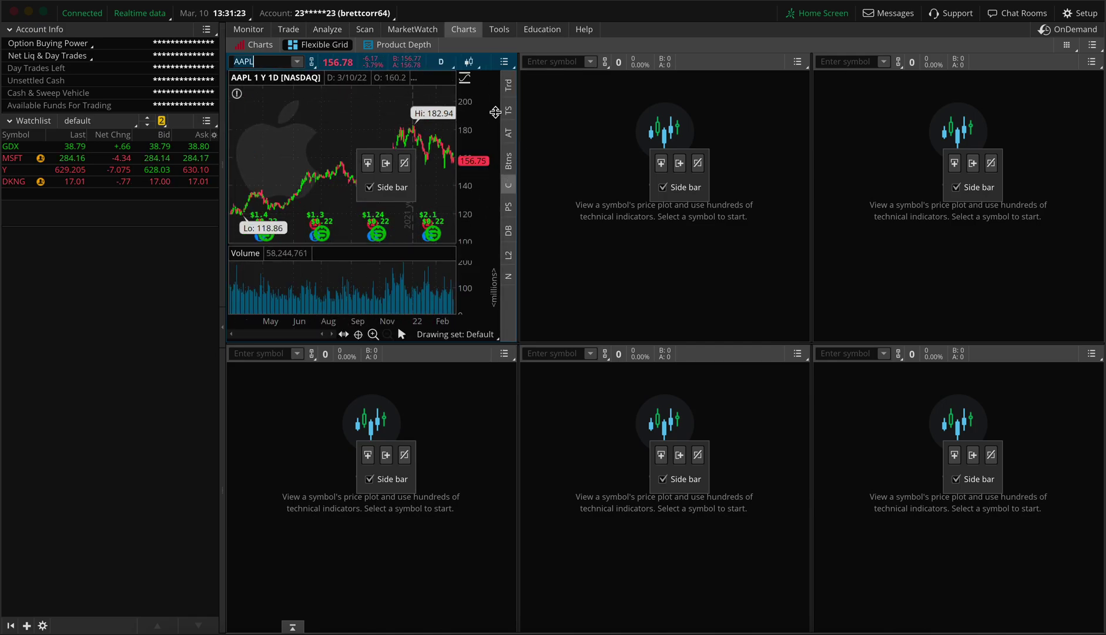
drag(519, 115, 547, 114)
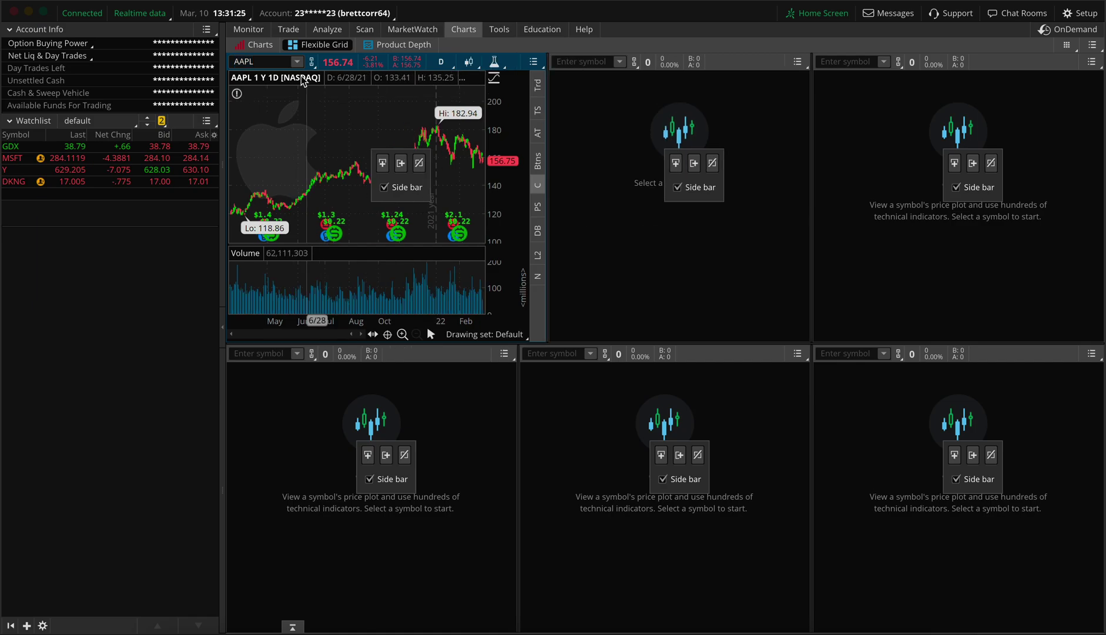
Enter AAPL as the second chart's symbol
click(582, 61)
text(AAPL)
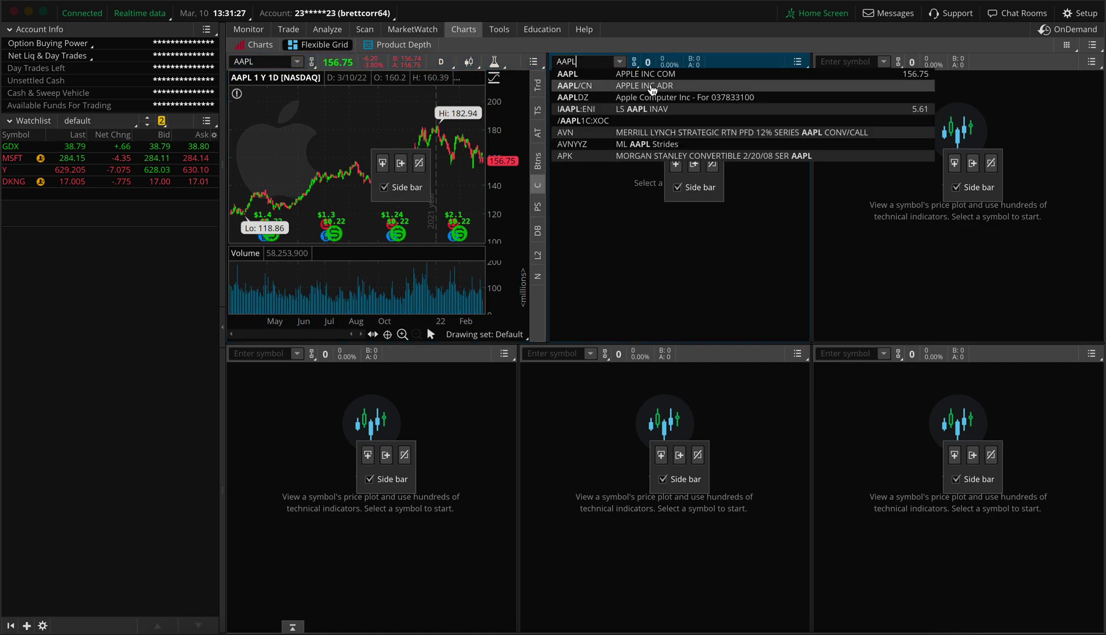
click(652, 88)
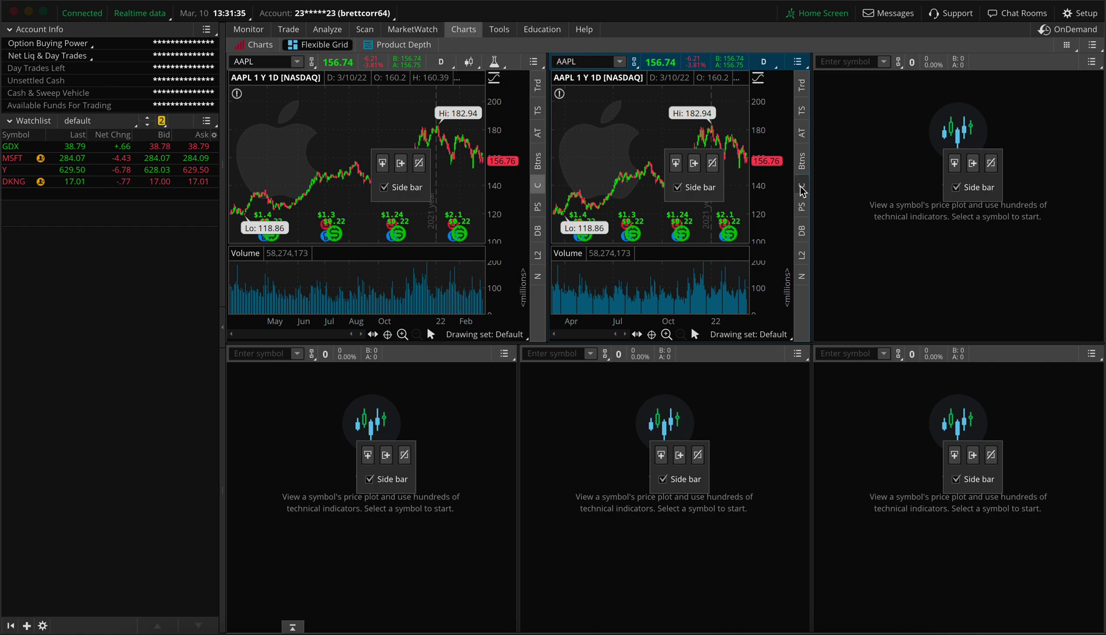
key(Return)
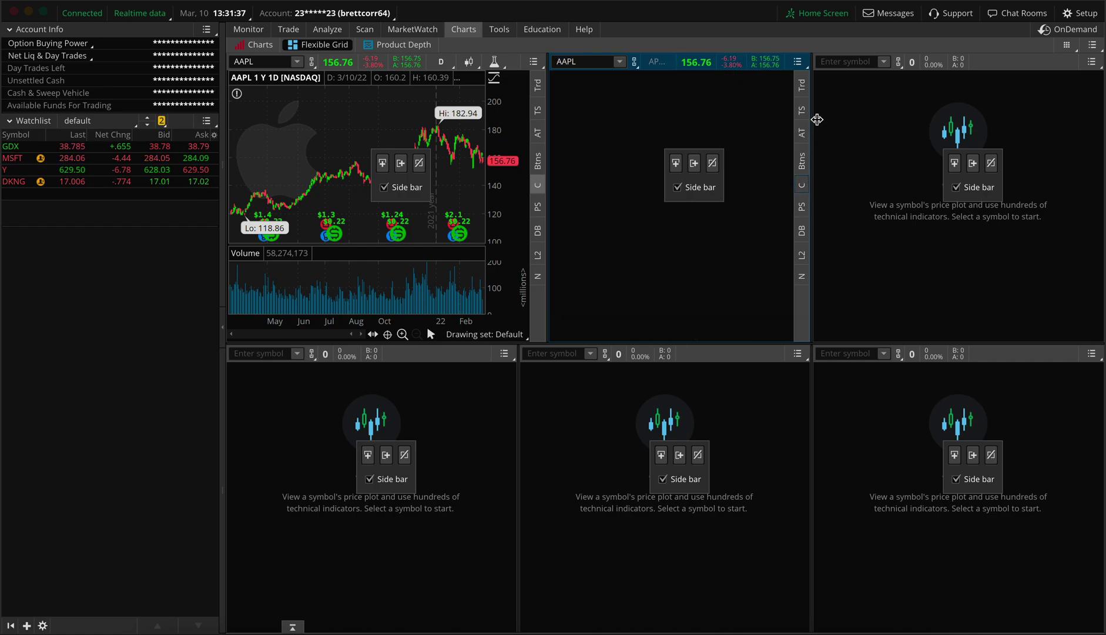
Show AAPL Level II in the middle panel, and load AAPL Time & Sales in the third panel
click(802, 254)
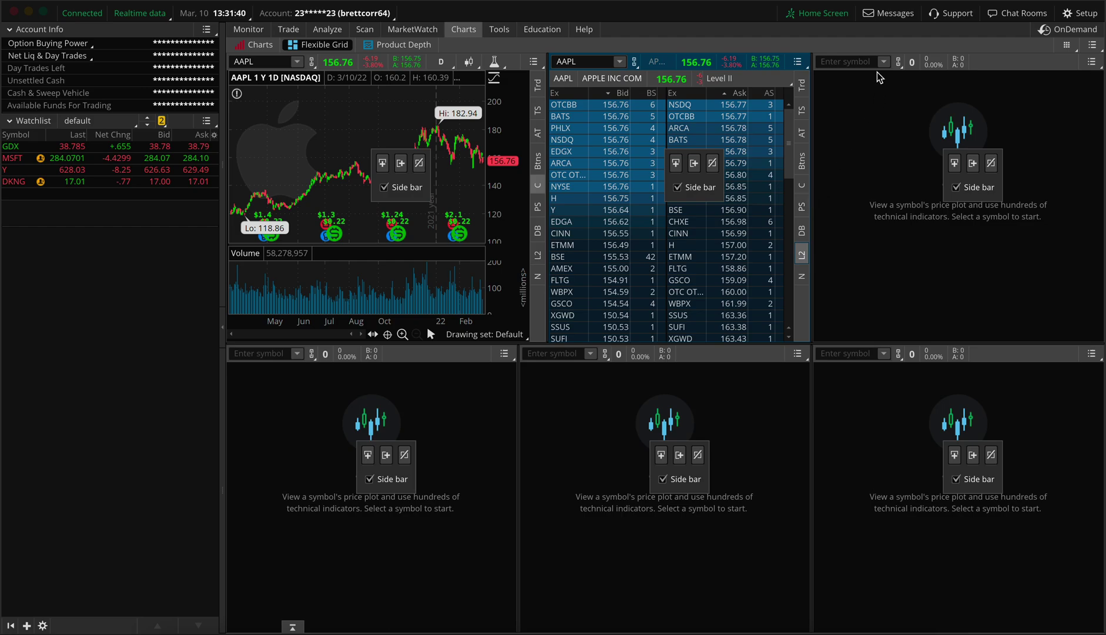
click(865, 62)
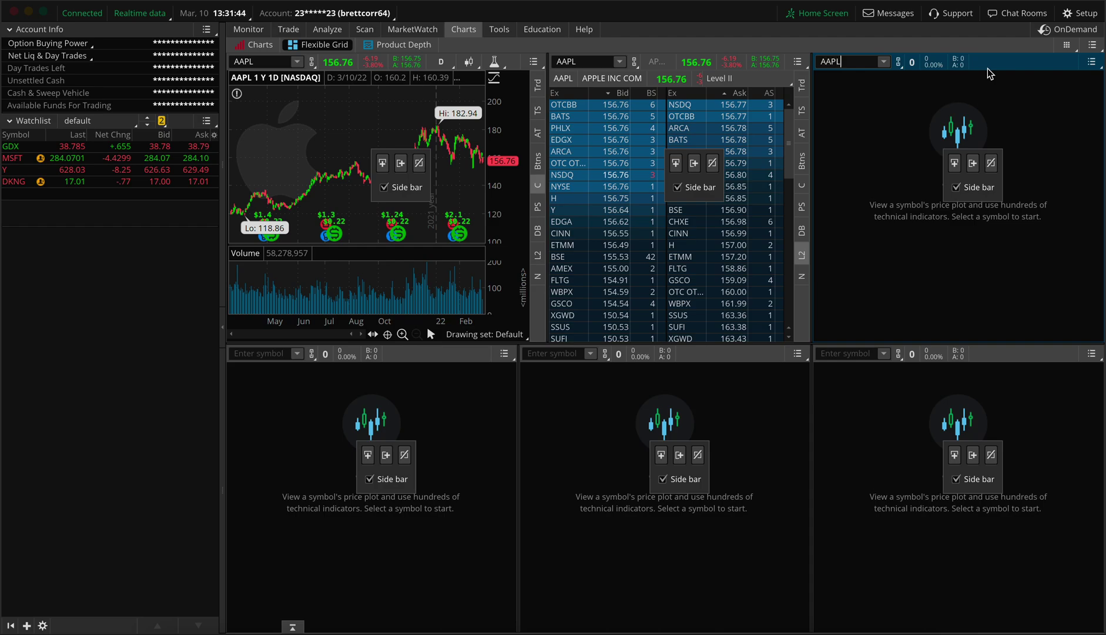
text(AAPL)
key(Return)
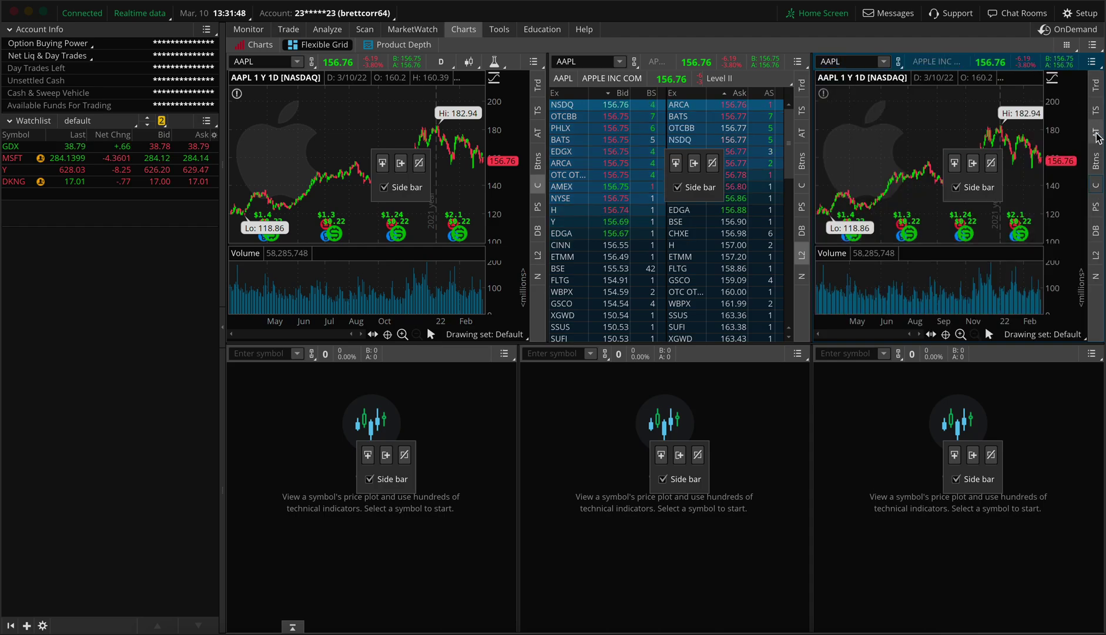
click(1095, 114)
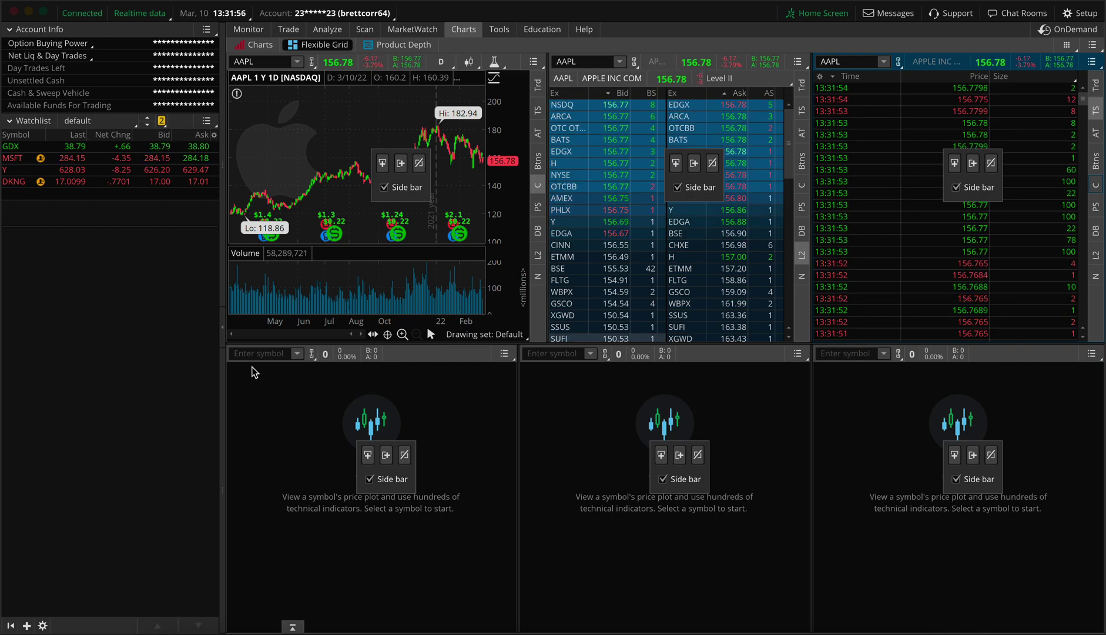
Load AAPL in the bottom-left panel, hide its chart and show its Active Trader ladder
click(274, 354)
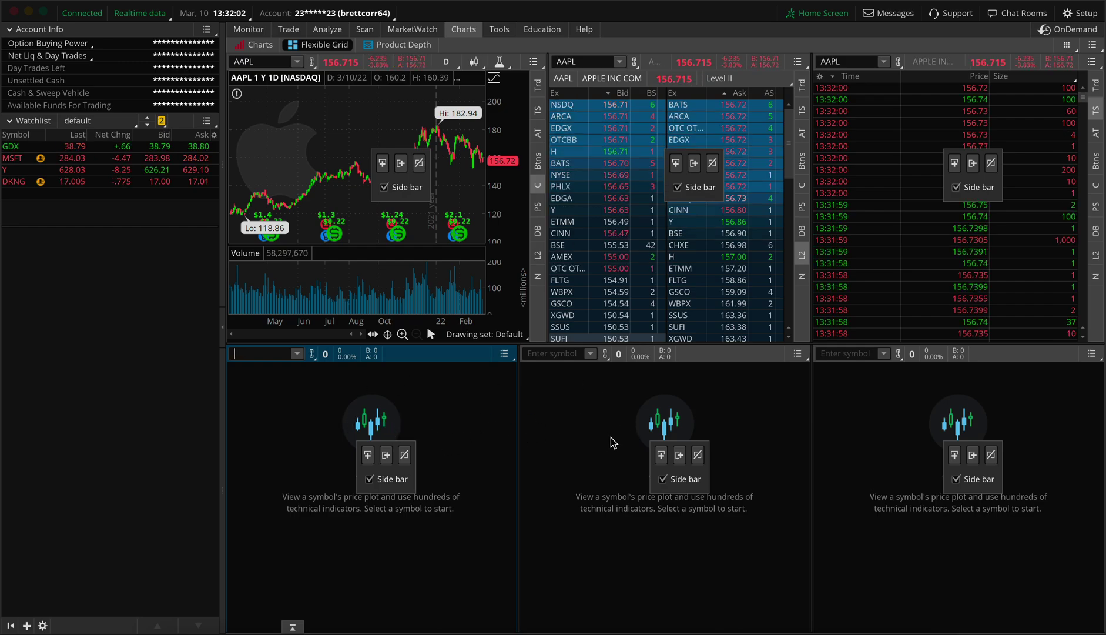
text(PL)
key(Return)
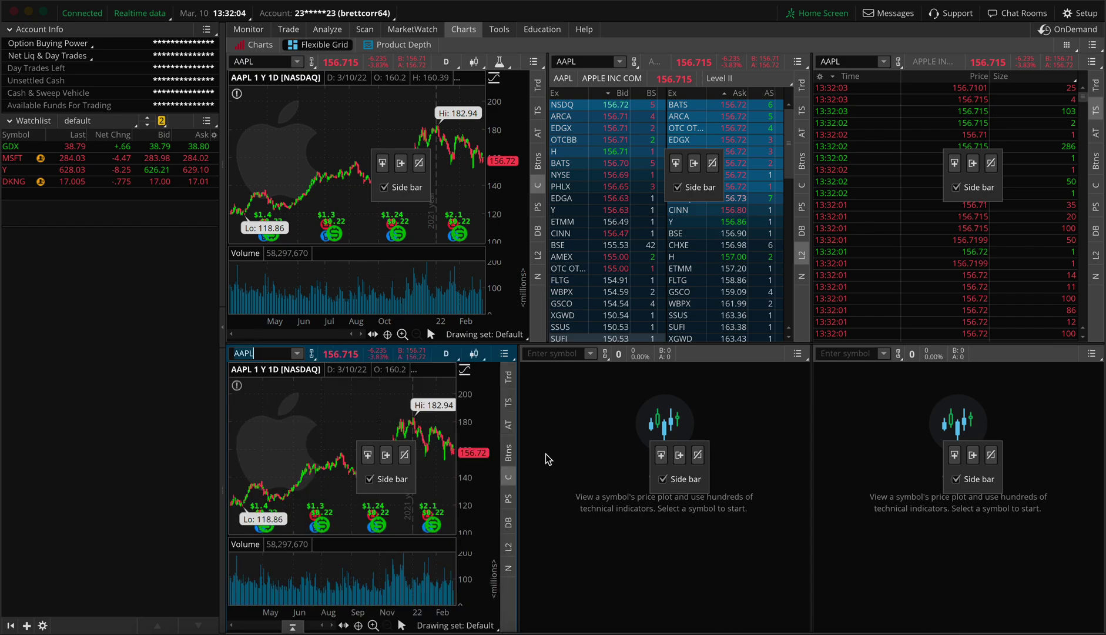
click(512, 482)
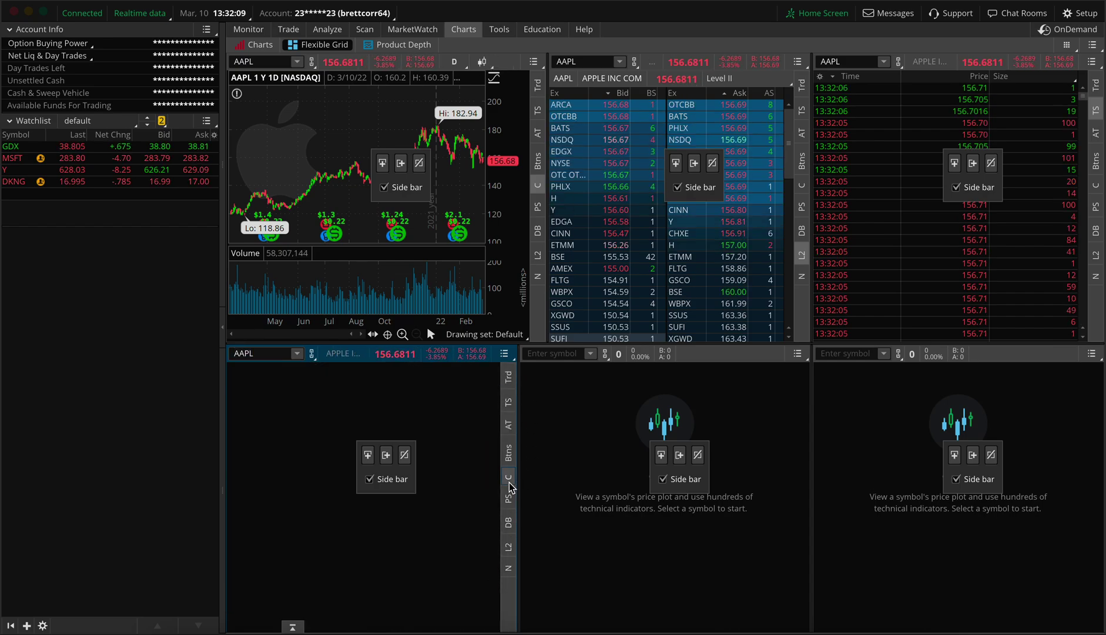
click(509, 425)
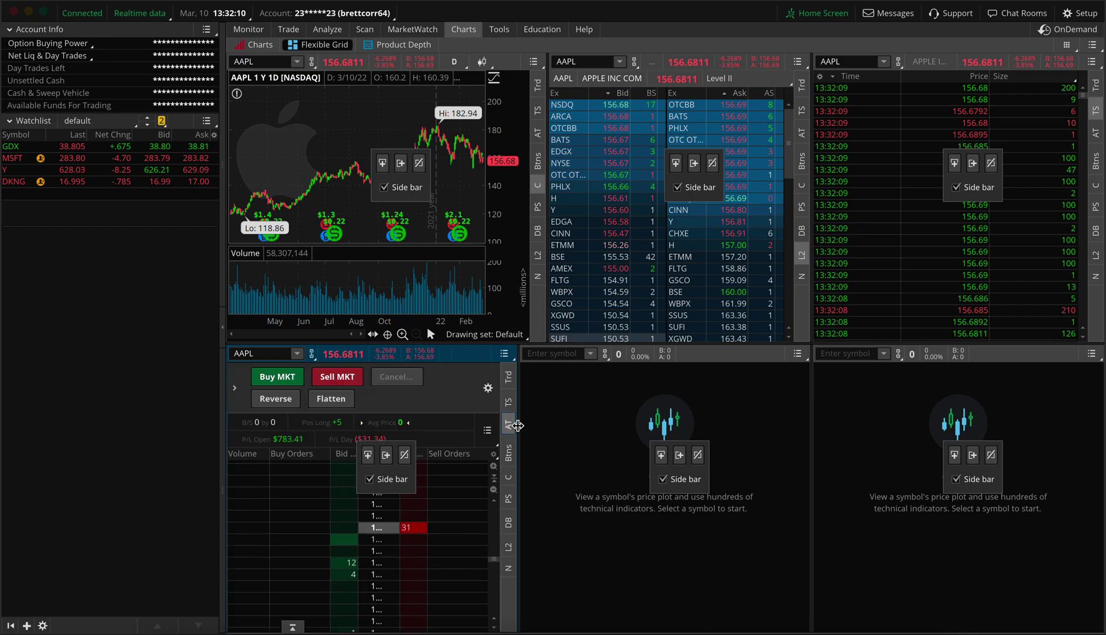
Load AAP in the bottom-middle panel and show its Active Trader ladder
click(558, 353)
text(AAP)
key(Return)
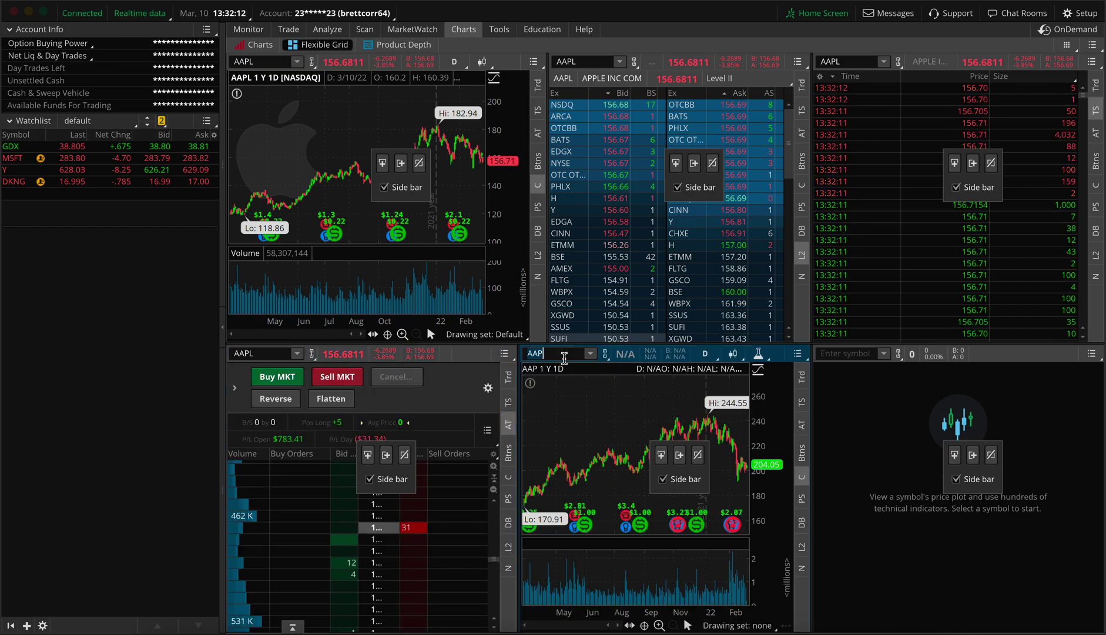
click(801, 424)
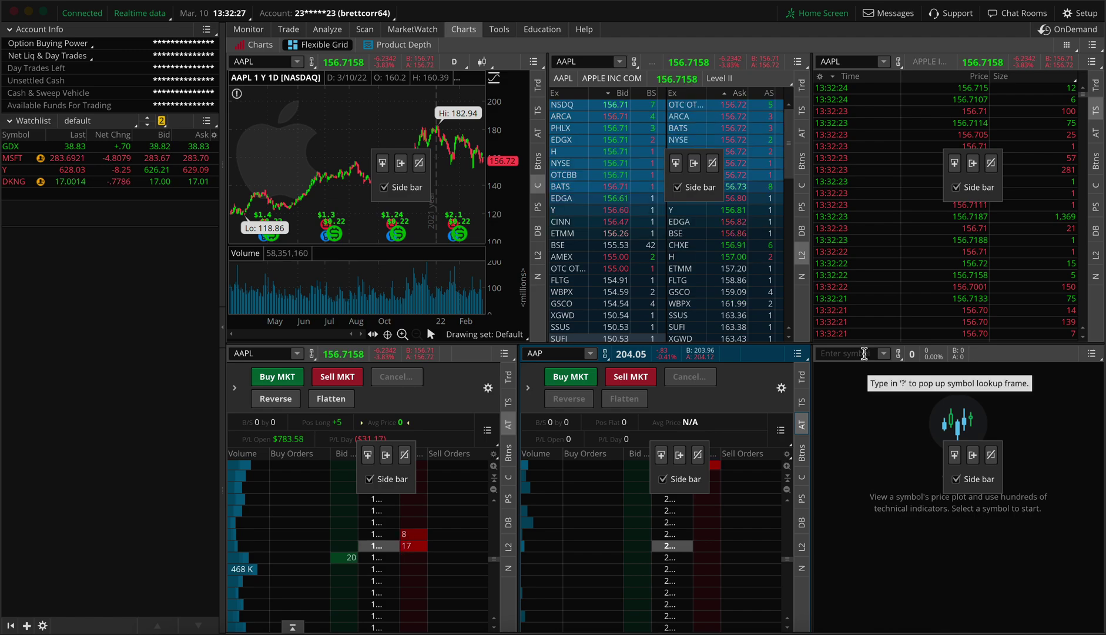
click(863, 354)
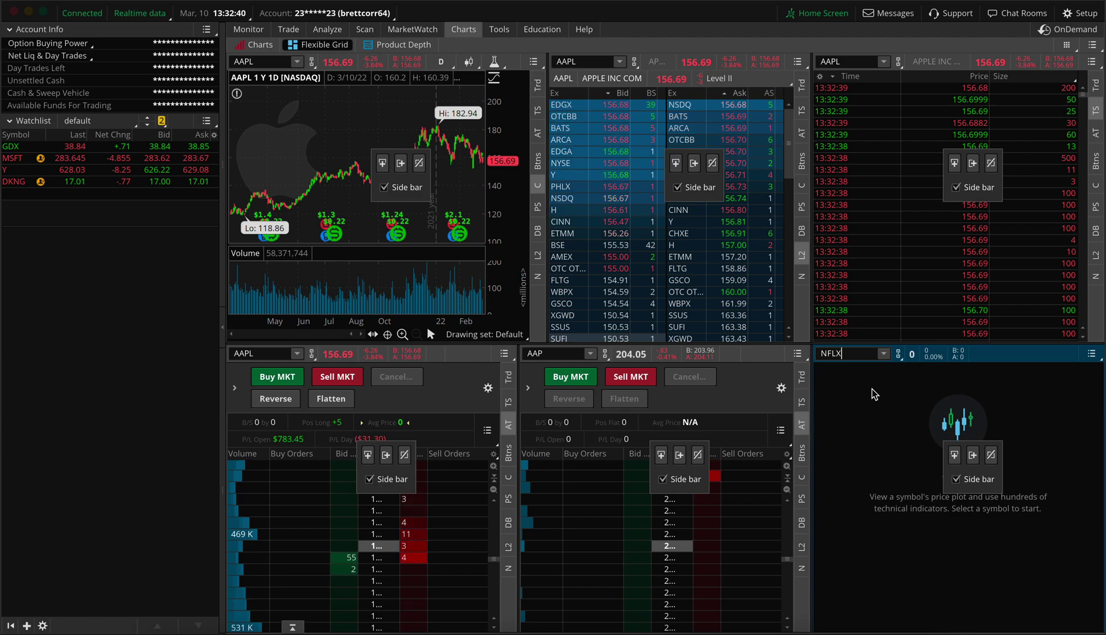
key(Return)
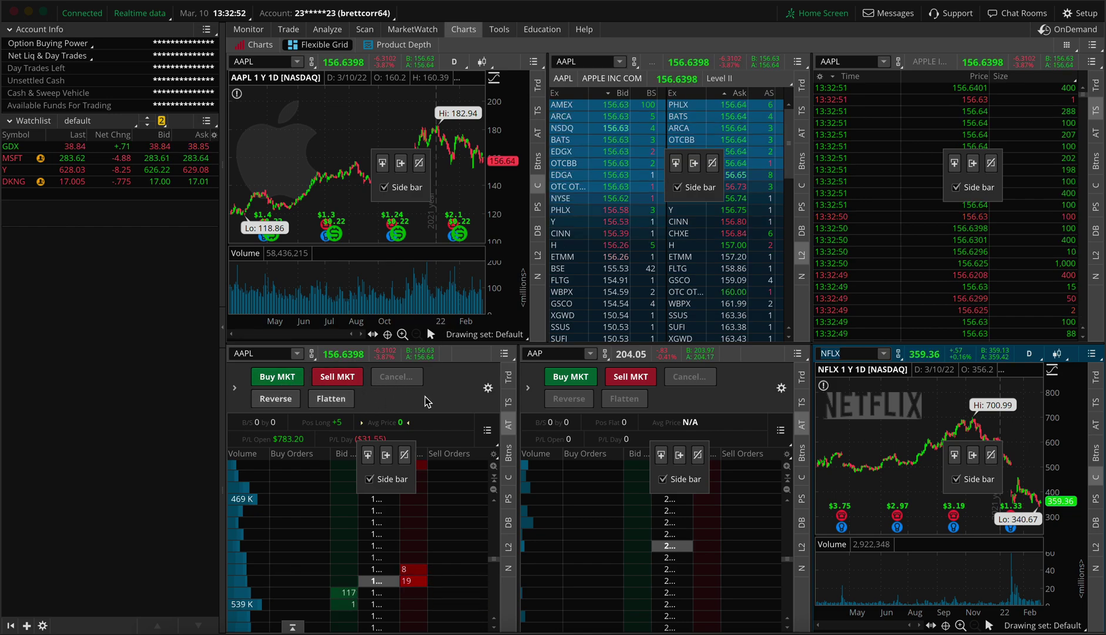
Remove Buy Market, Sell Market and Reverse from the AAPL ladder's buttons
click(488, 390)
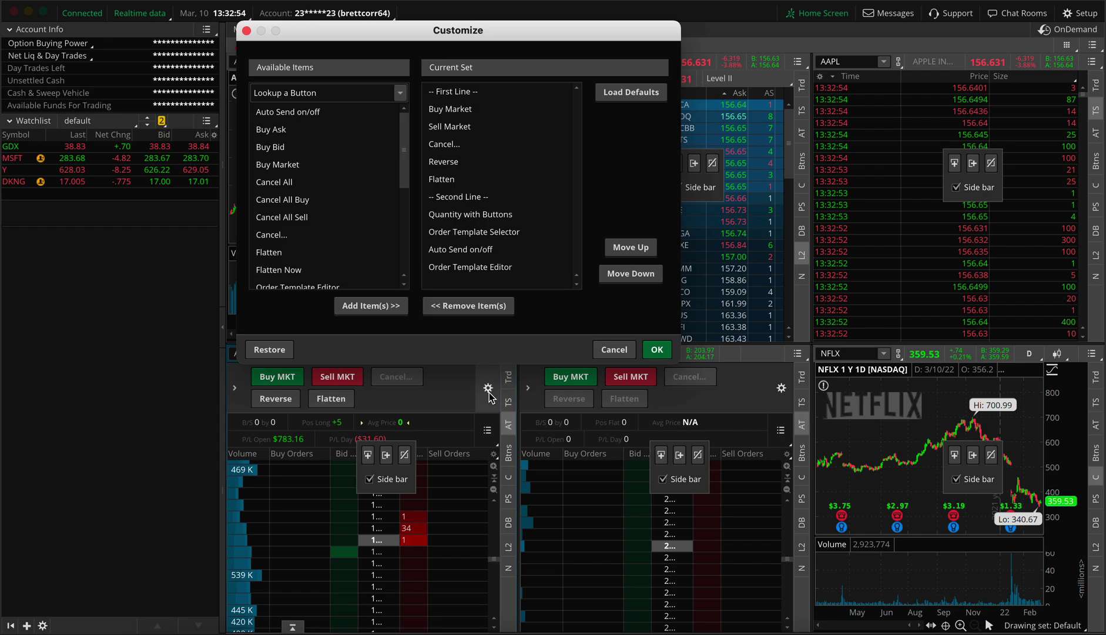
click(473, 110)
click(484, 309)
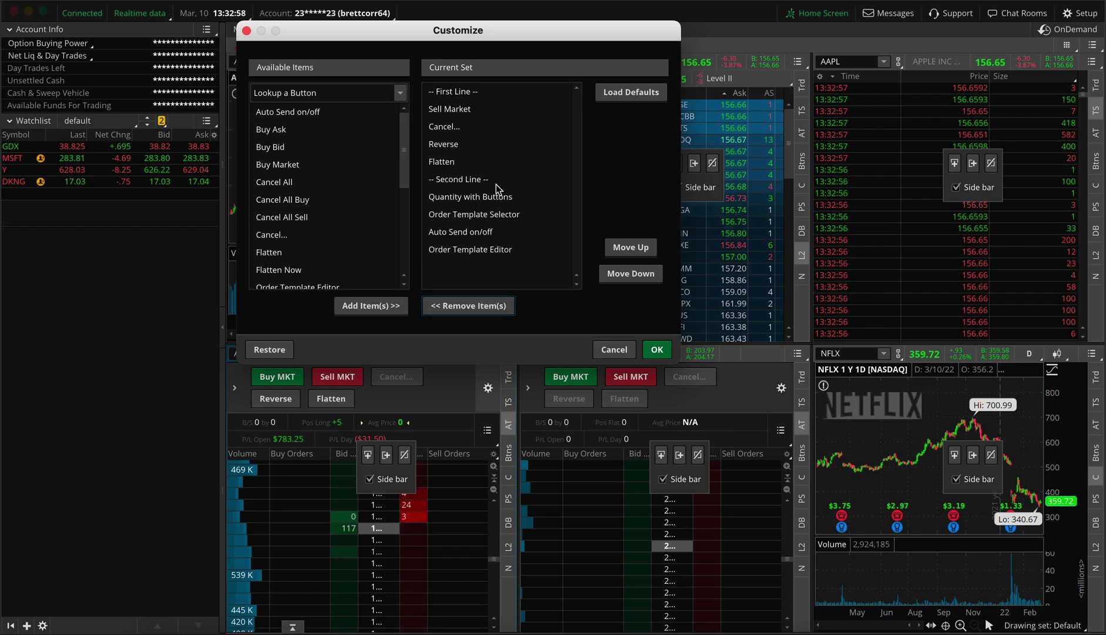
click(499, 111)
click(469, 301)
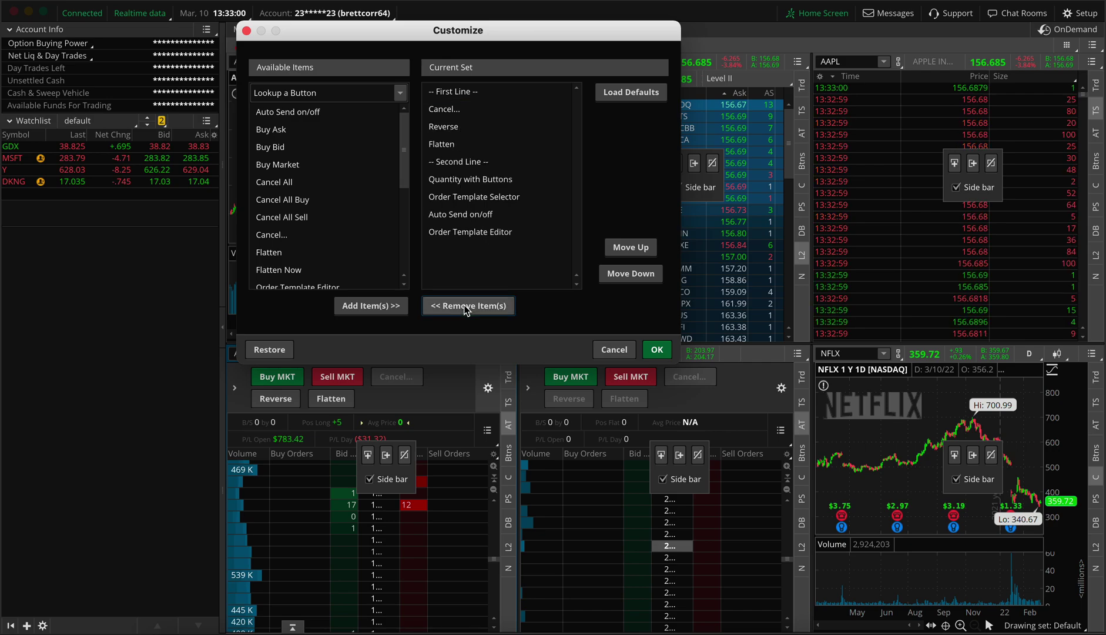
click(487, 125)
click(464, 305)
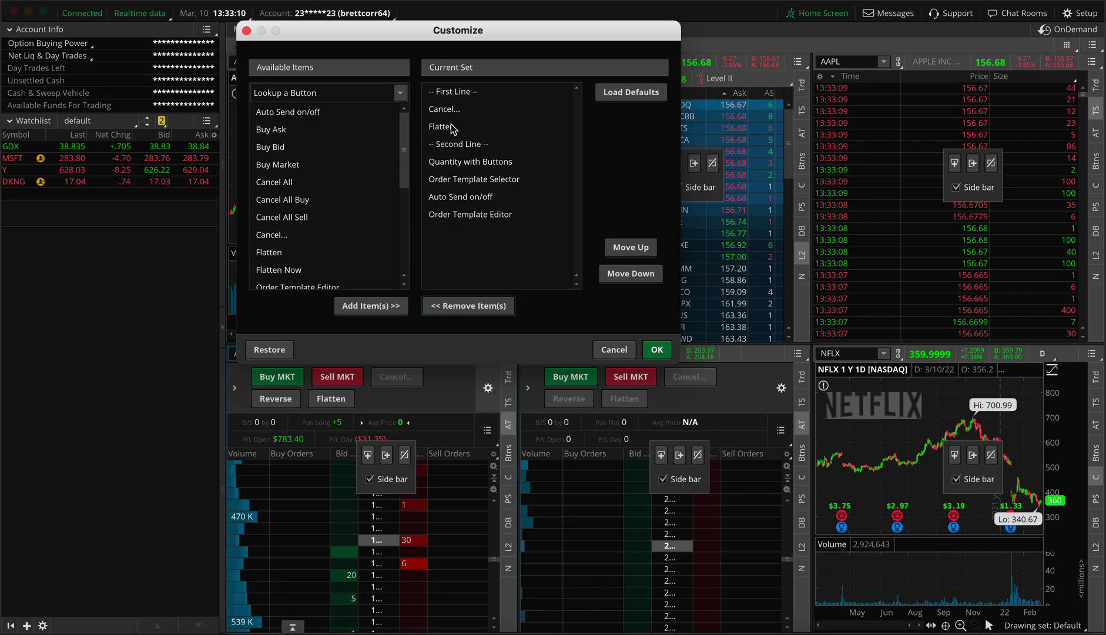
Add Sell Bid, Buy Ask and Cancel All to the AAPL ladder's button set
scroll(327, 207, down, 5)
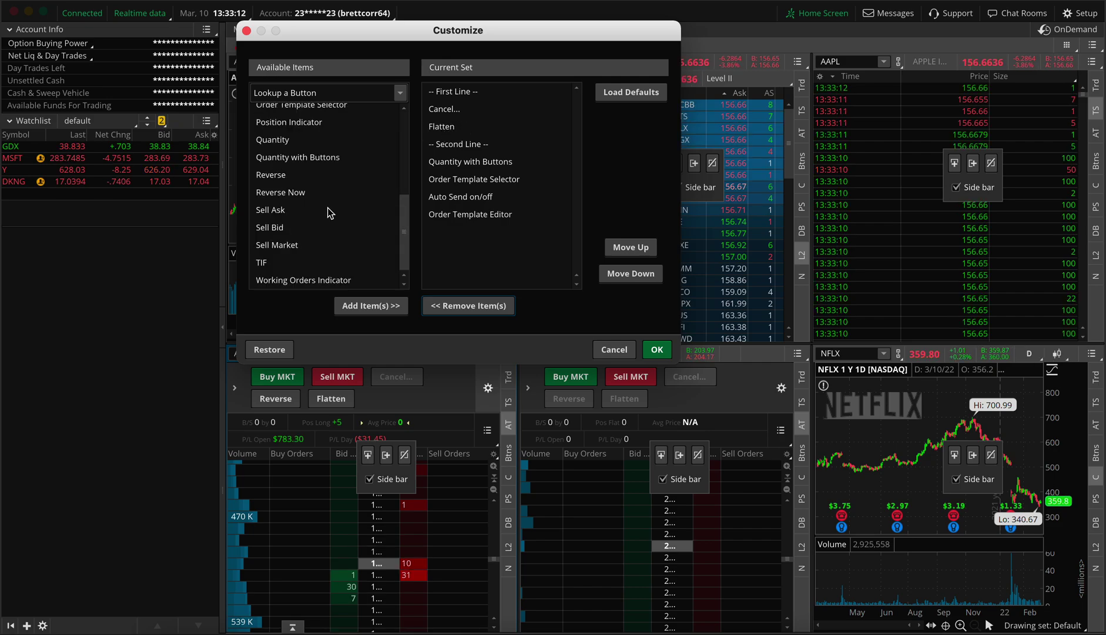
click(284, 229)
click(371, 305)
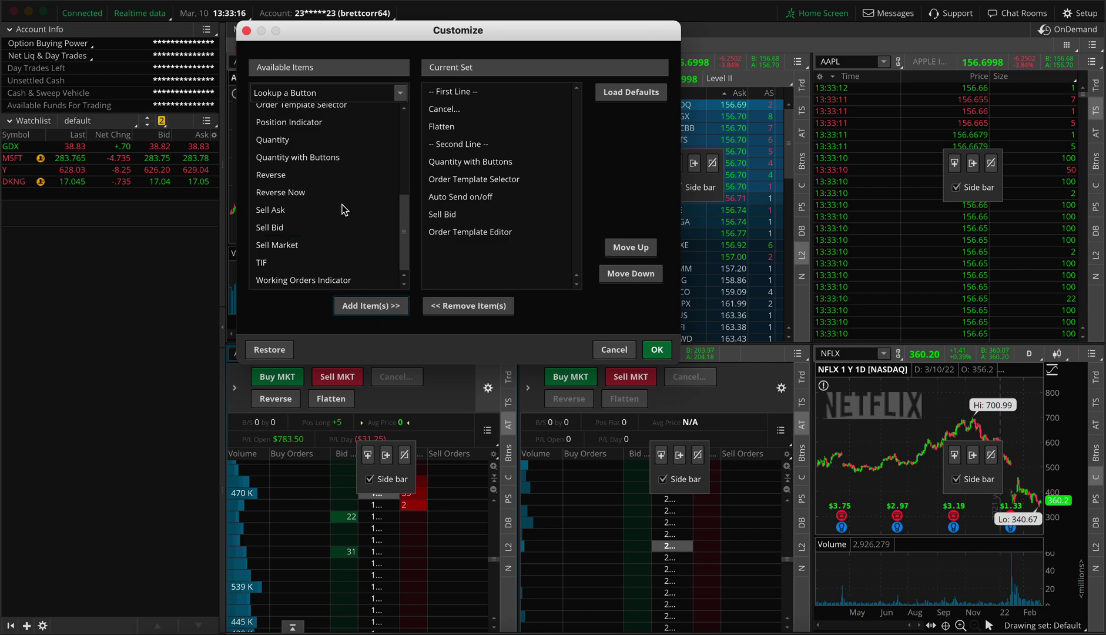
scroll(343, 210, up, 5)
click(309, 129)
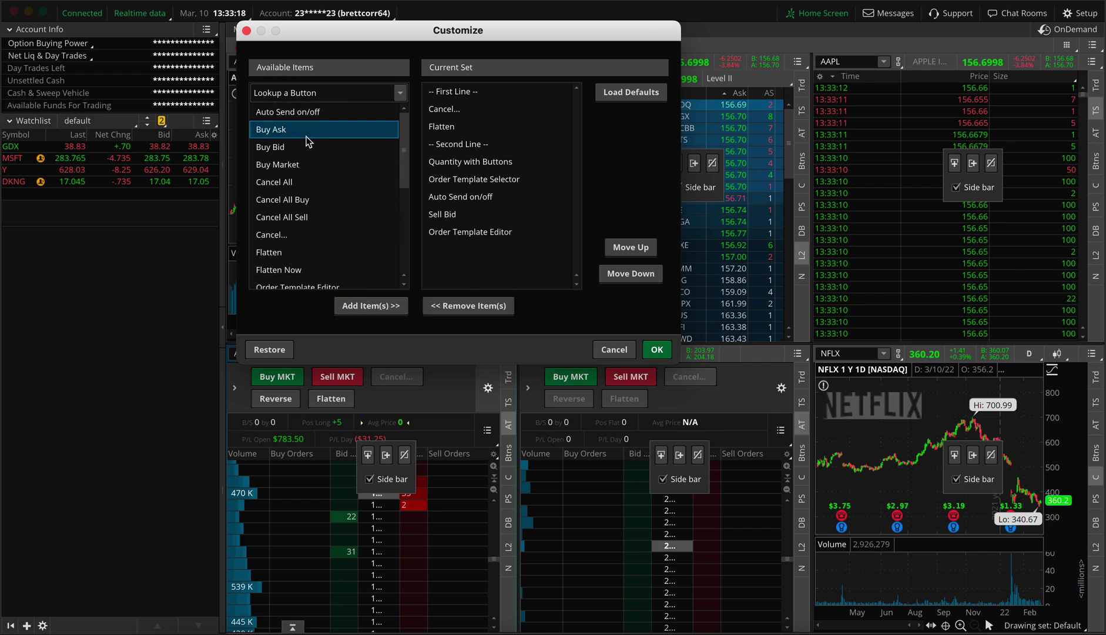
click(360, 306)
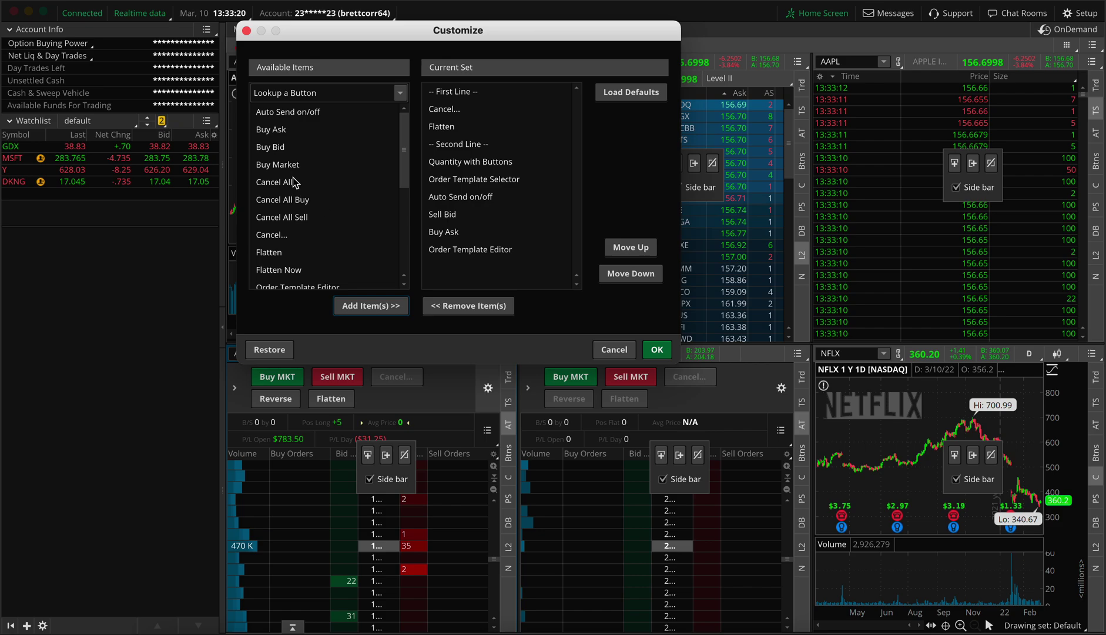
click(294, 183)
click(376, 306)
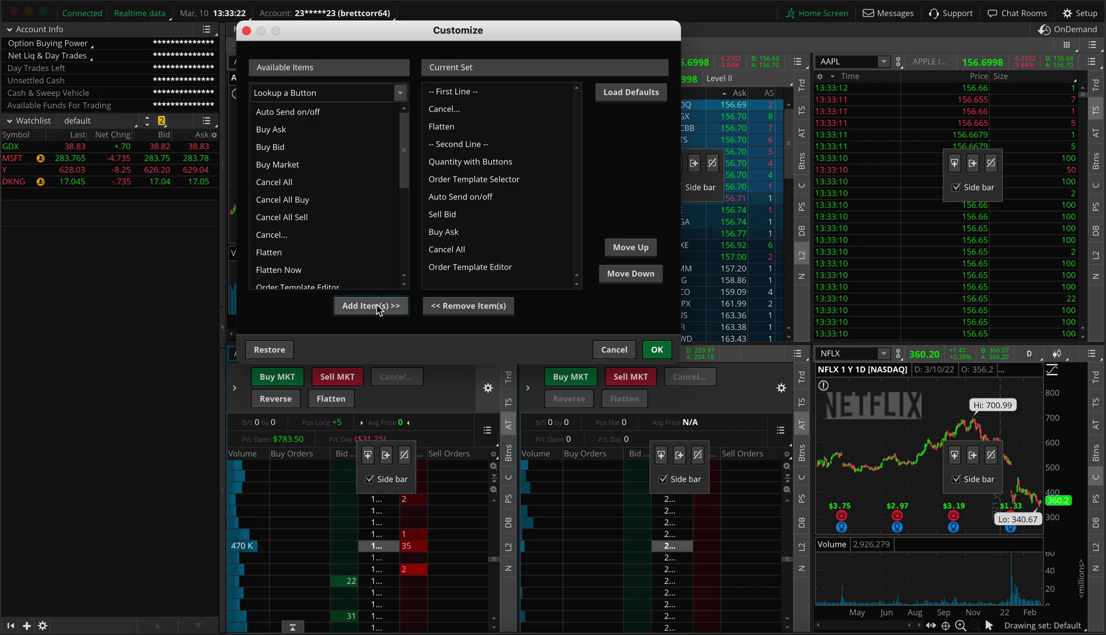
Move Buy Ask to the top of the button order with Sell Bid beneath it
click(461, 232)
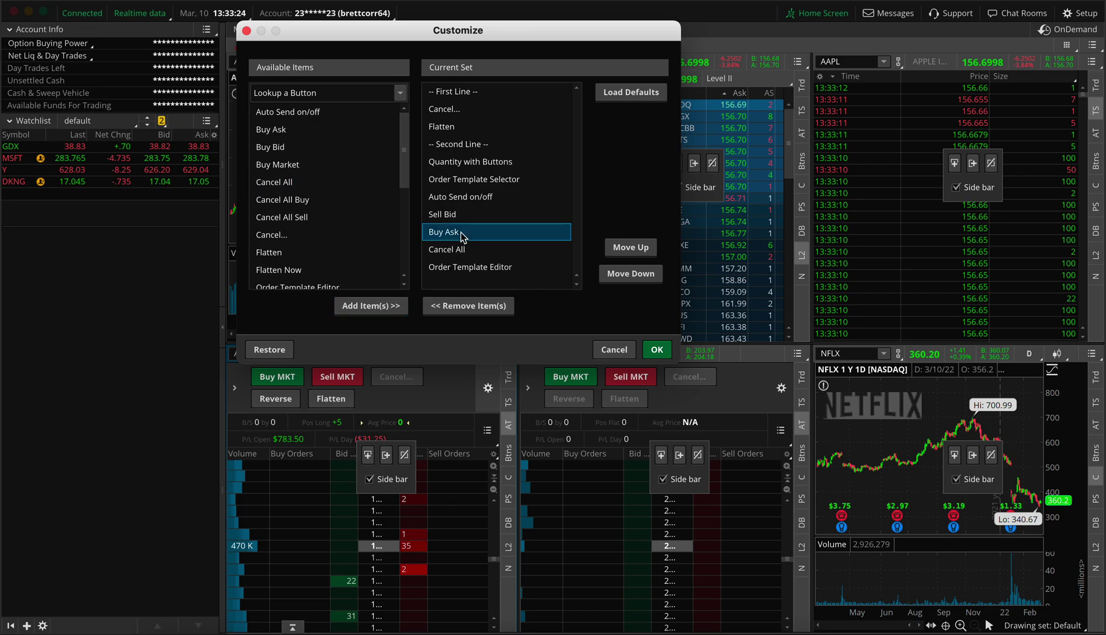
click(626, 251)
click(626, 250)
click(626, 250)
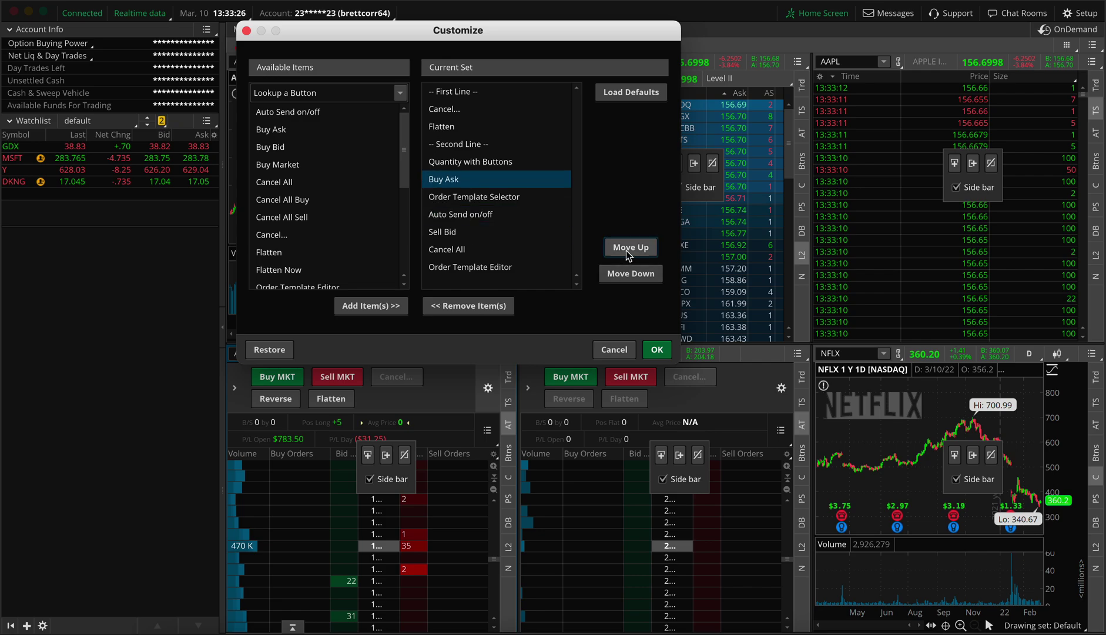
click(626, 250)
click(626, 250)
click(626, 250)
click(626, 250)
click(485, 234)
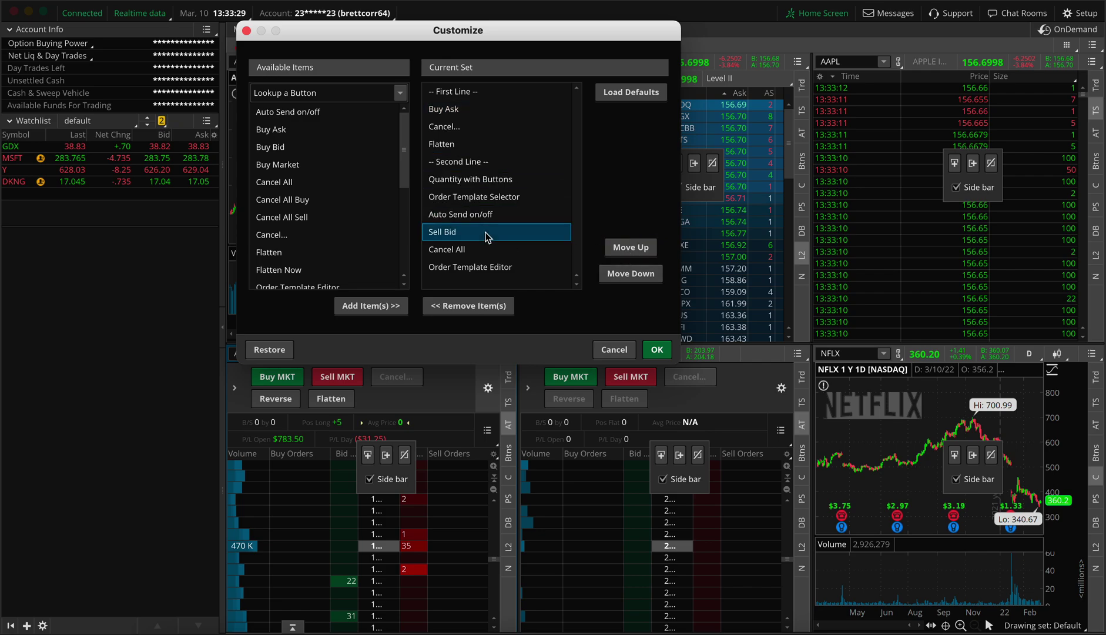
click(638, 252)
click(638, 252)
click(638, 252)
click(638, 252)
click(638, 252)
click(638, 252)
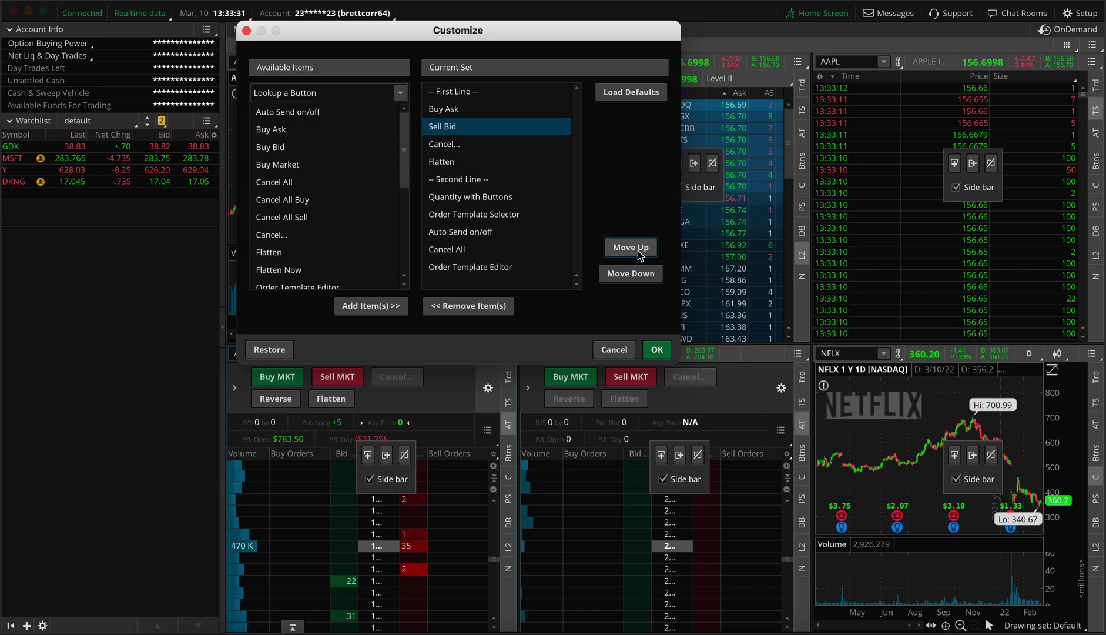
Remove Cancel..., move Cancel All onto the first line, and apply the button layout
click(504, 145)
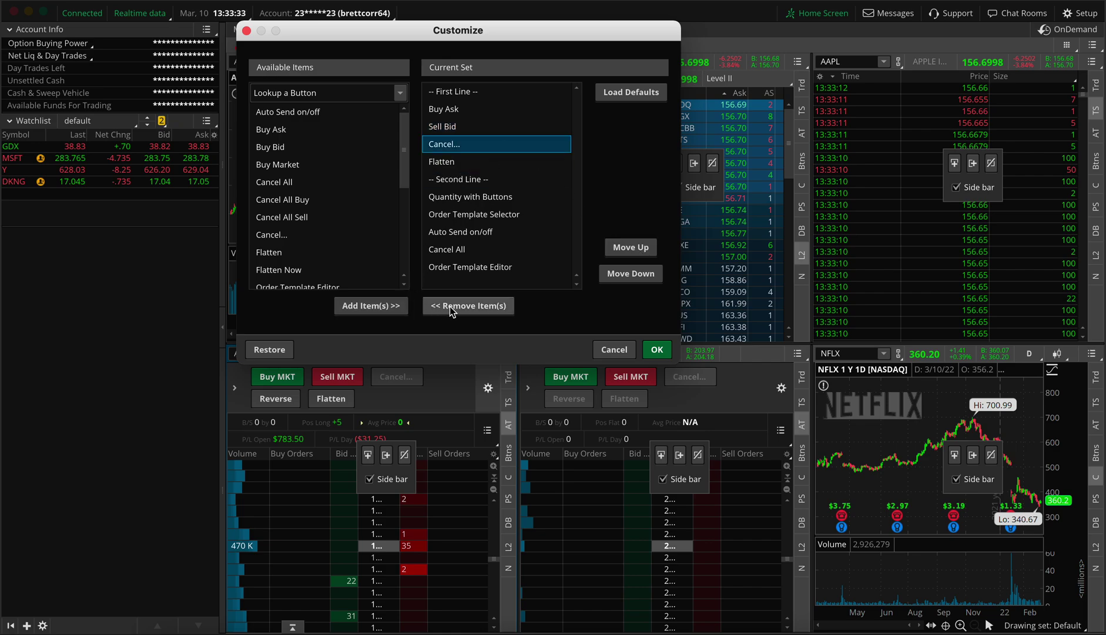
click(468, 306)
click(473, 233)
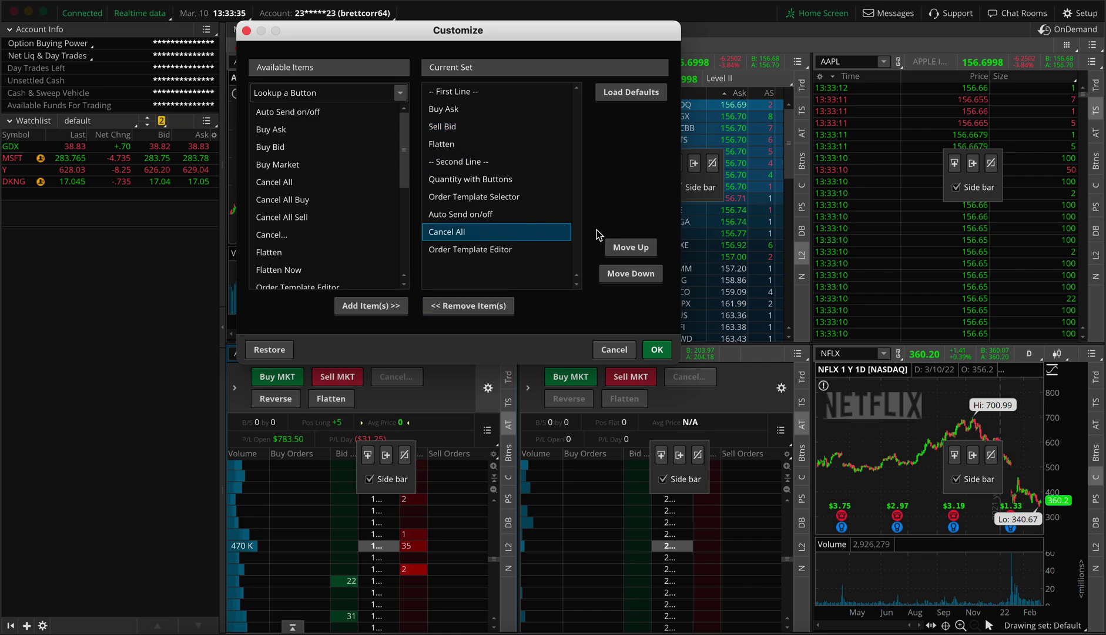
click(629, 248)
click(628, 246)
click(628, 246)
click(628, 245)
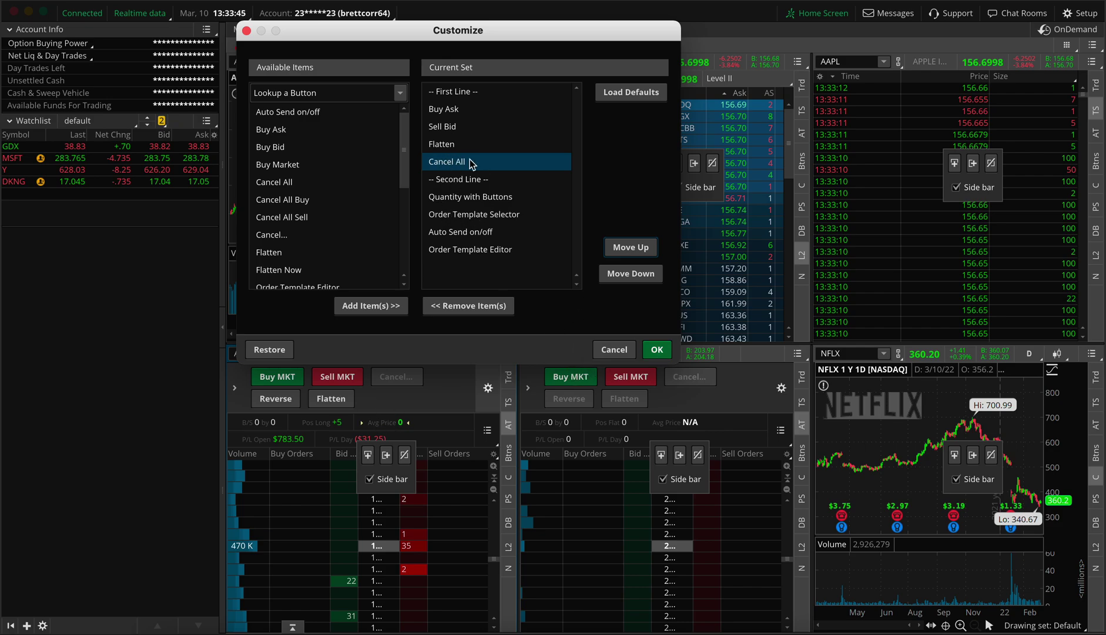
click(652, 349)
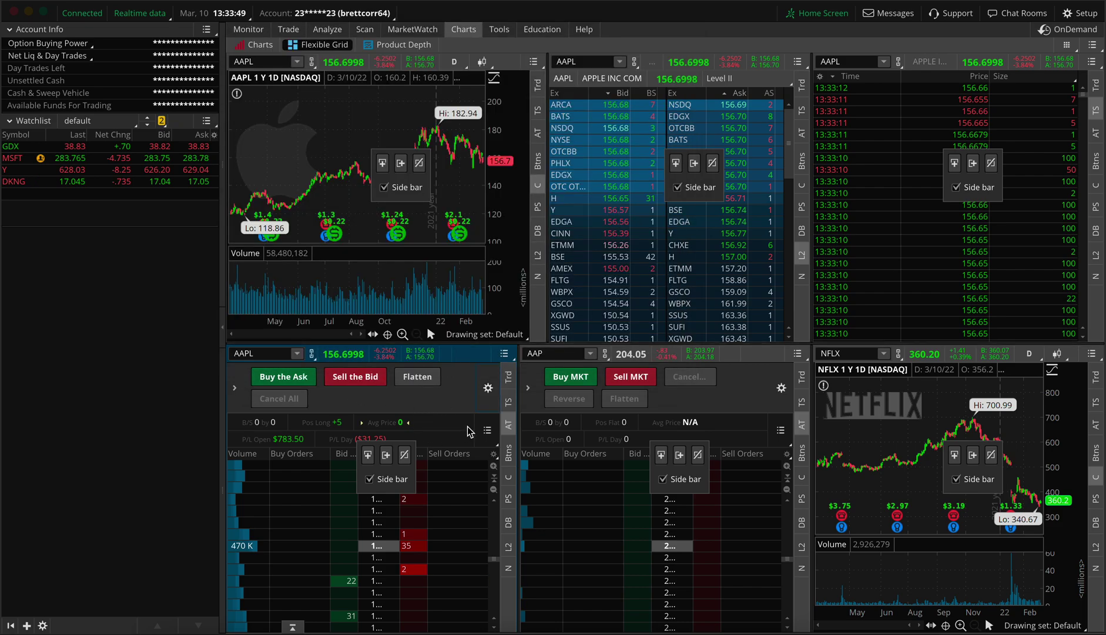
Add Buy Ask and Sell Bid to the AAP ladder's button set
click(781, 387)
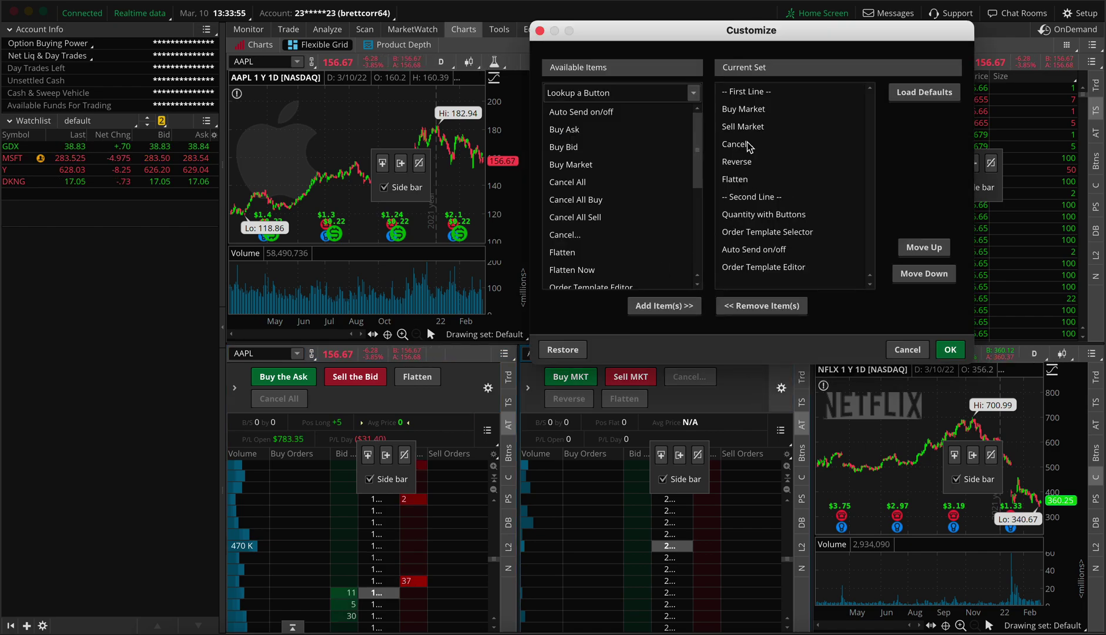
mouse_move(696, 151)
mouse_down()
mouse_move(696, 208)
mouse_move(695, 151)
mouse_up()
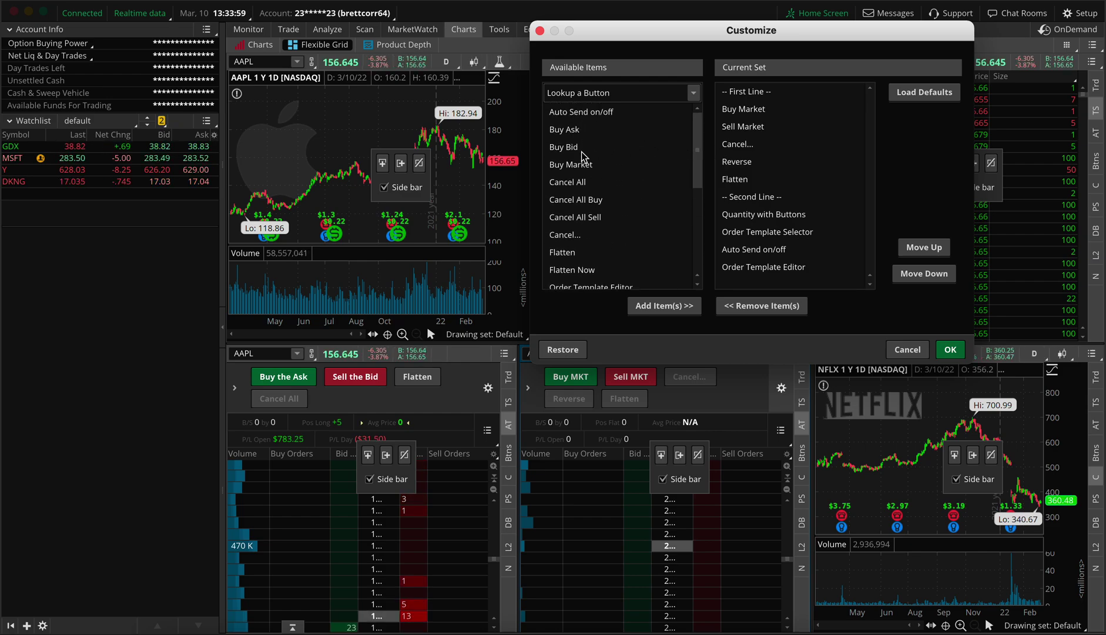
click(585, 130)
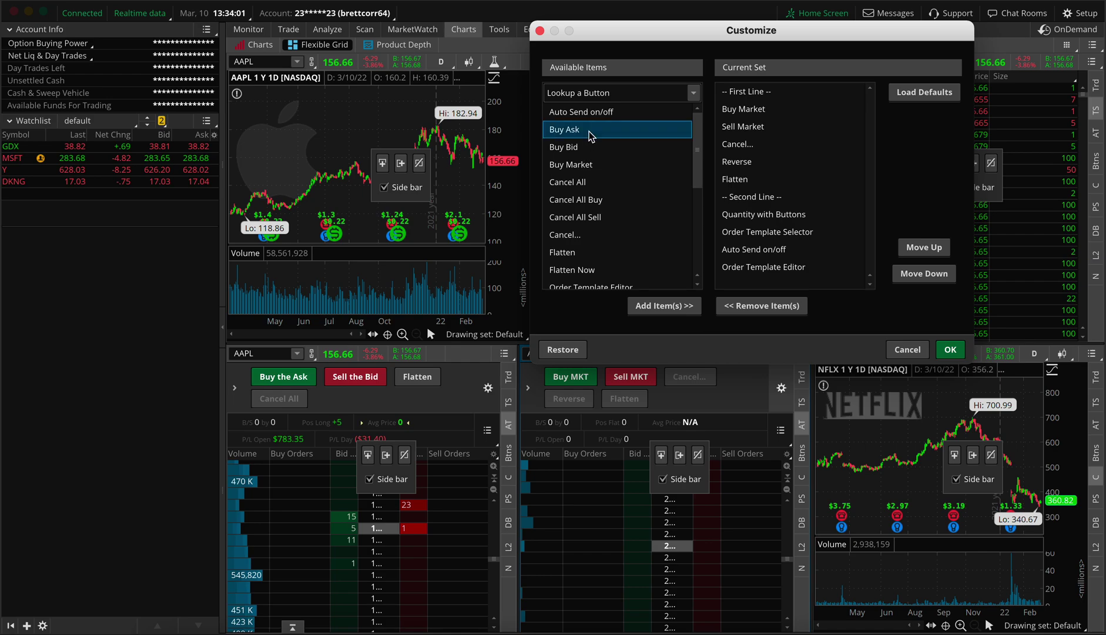
click(664, 306)
scroll(663, 236, down, 5)
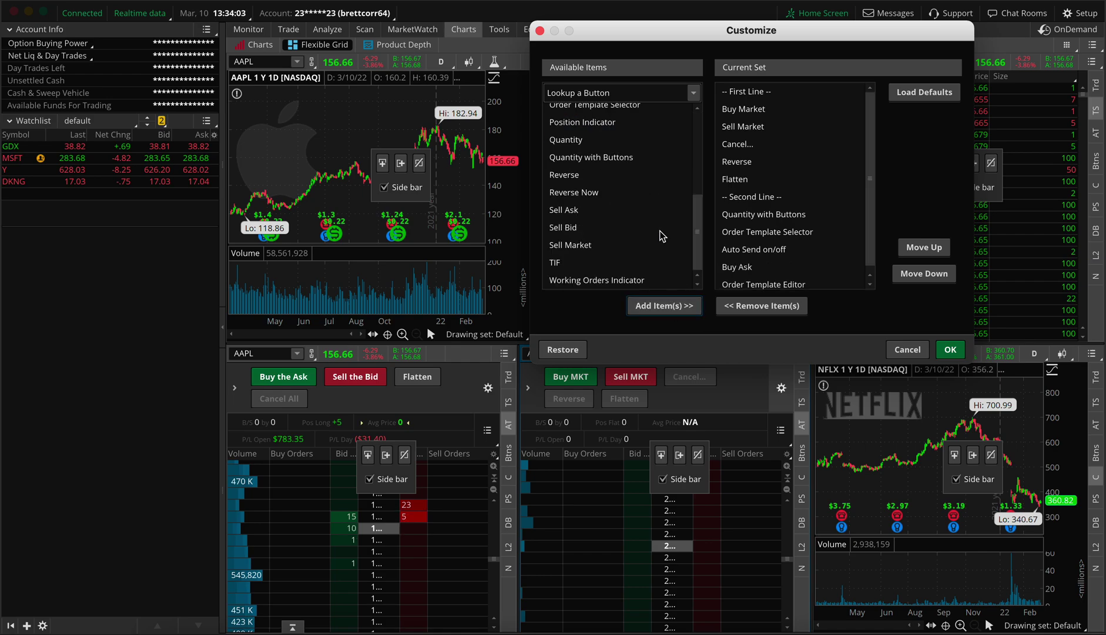
click(597, 255)
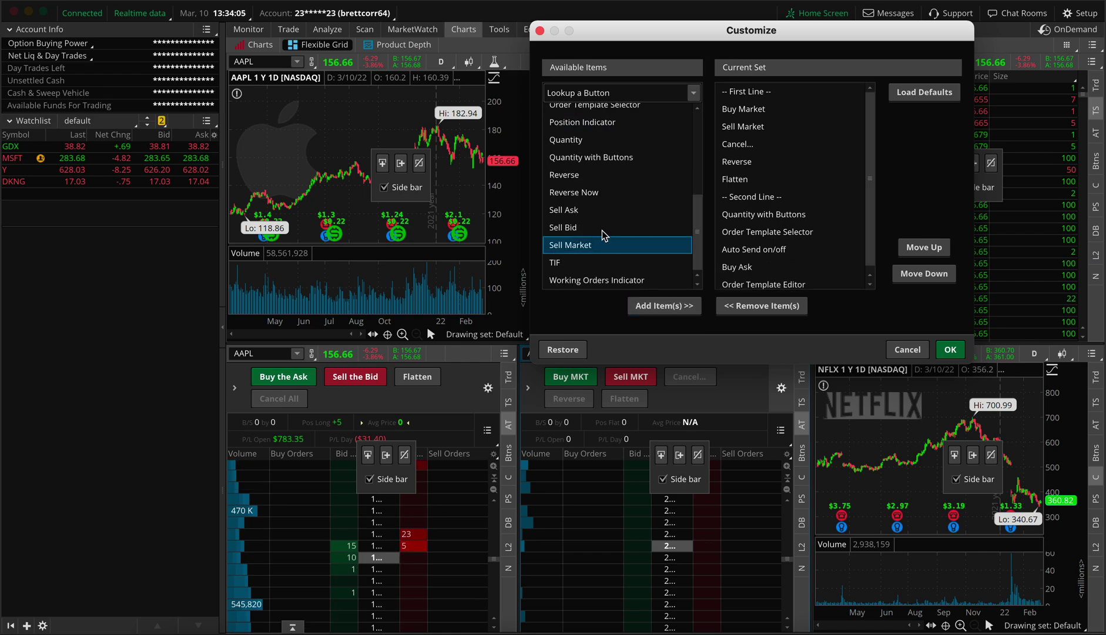
click(602, 230)
click(664, 306)
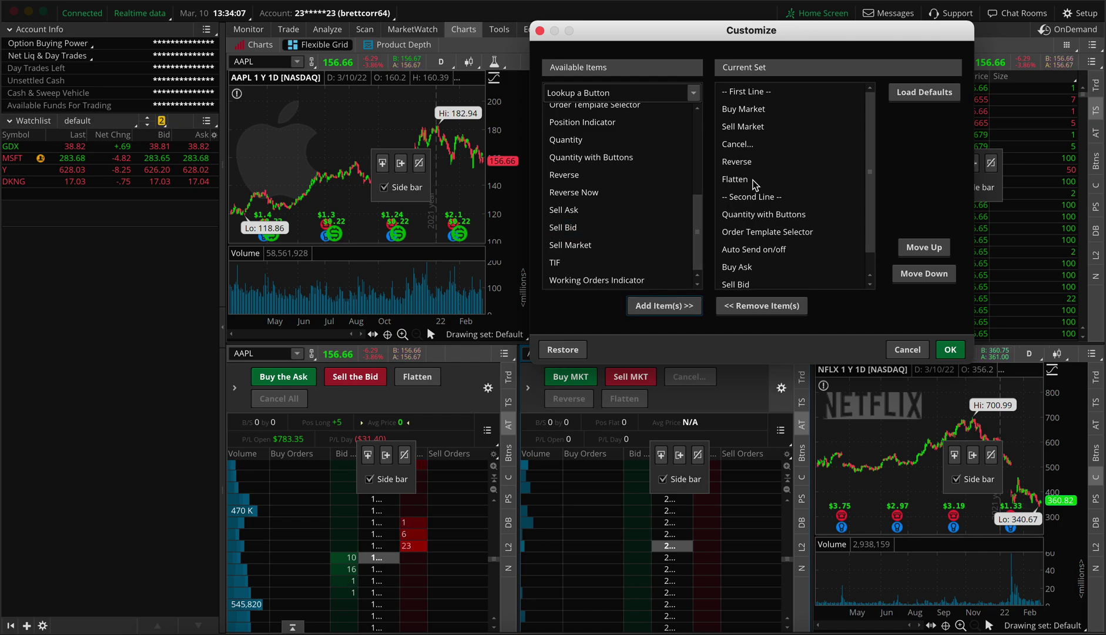
Replace the Cancel... button with Cancel All on the AAP ladder
click(736, 161)
click(737, 144)
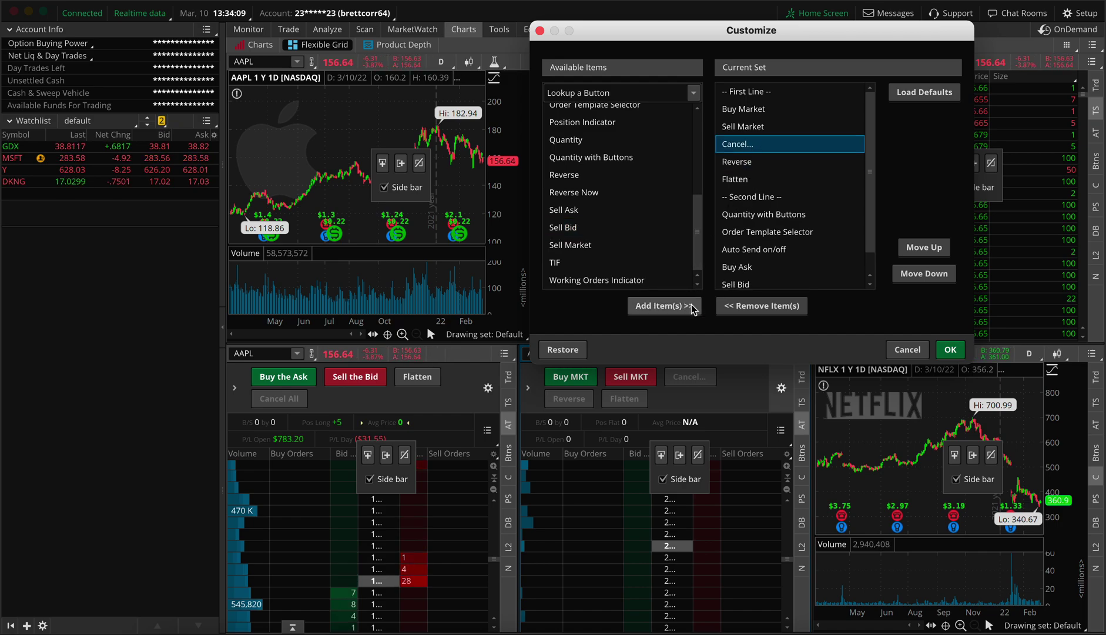
click(762, 306)
scroll(629, 264, up, 4)
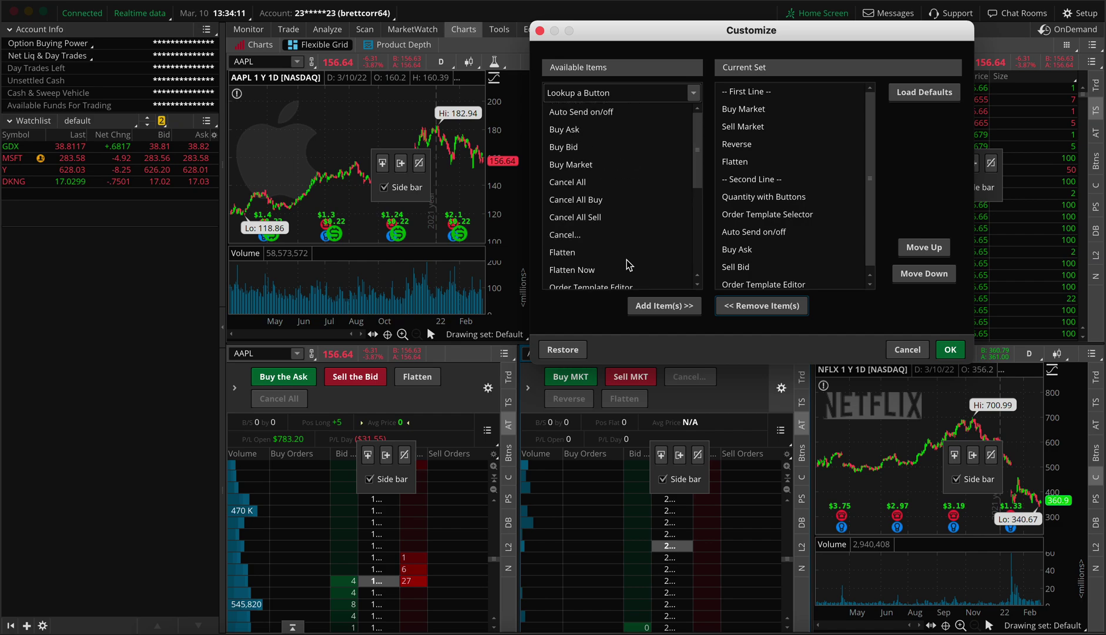
click(592, 235)
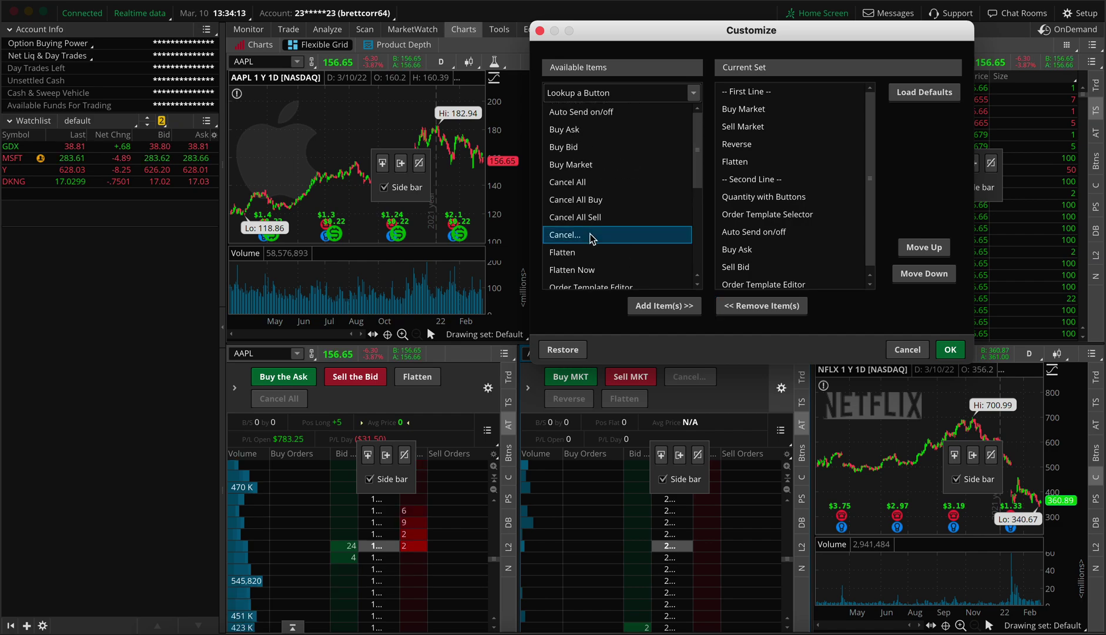
click(594, 186)
click(664, 306)
Move Buy Ask to the top of the first line, followed by Sell Bid
click(754, 253)
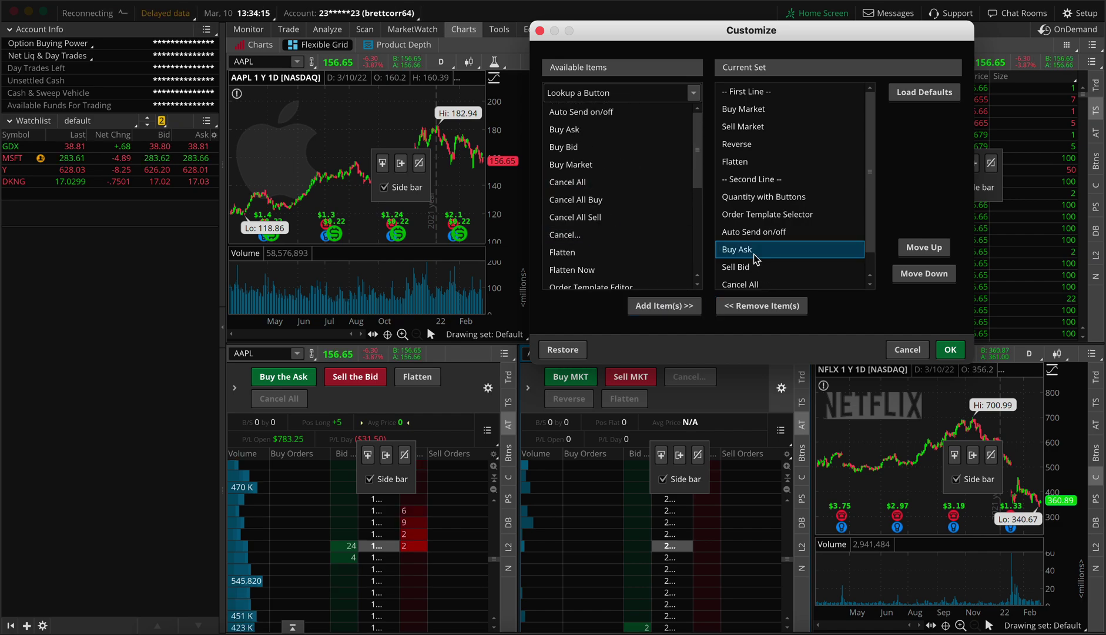
click(915, 252)
click(914, 252)
click(914, 252)
click(915, 252)
click(914, 252)
click(914, 252)
click(914, 252)
click(914, 252)
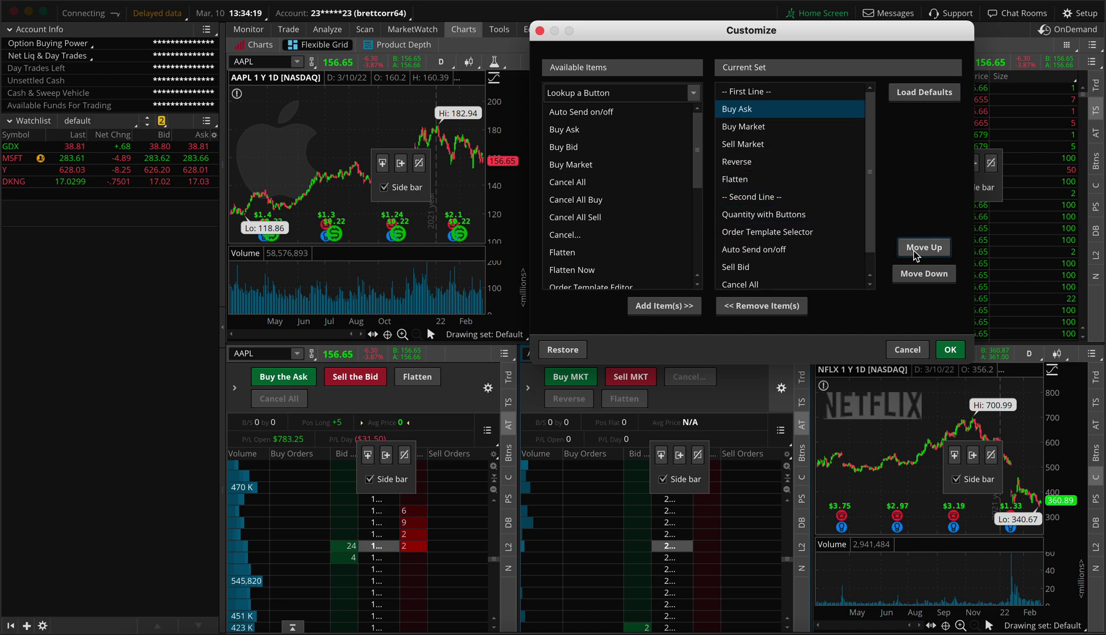
click(786, 269)
click(916, 251)
click(916, 251)
click(917, 251)
click(916, 251)
click(917, 252)
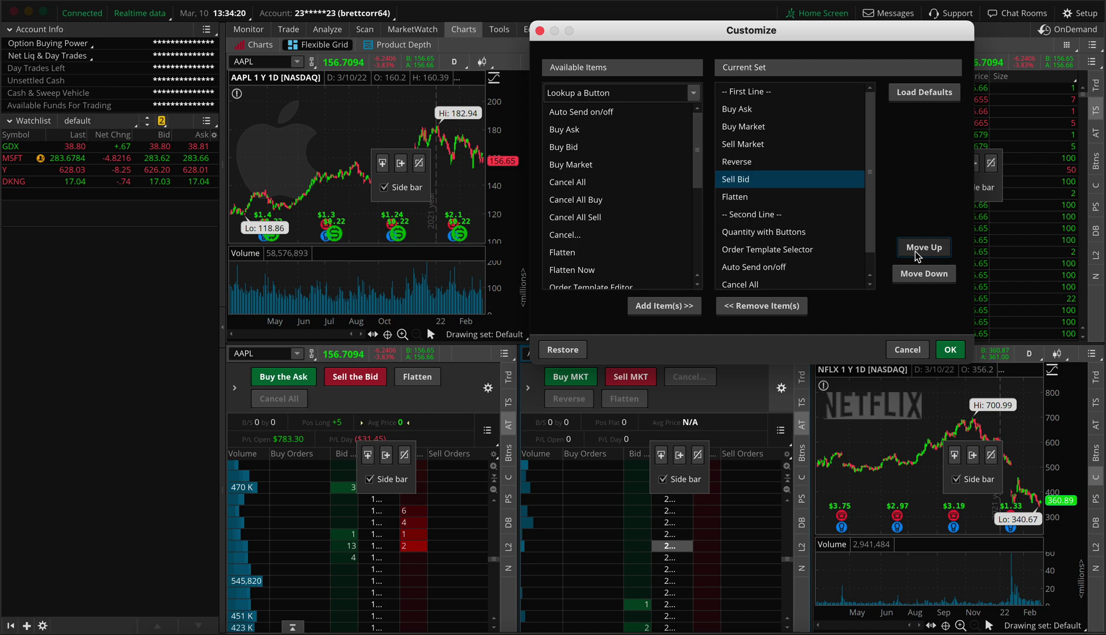
click(916, 252)
click(916, 252)
click(916, 251)
Remove Buy Market, Sell Market and Reverse, move Cancel All up, and apply the layout
click(784, 147)
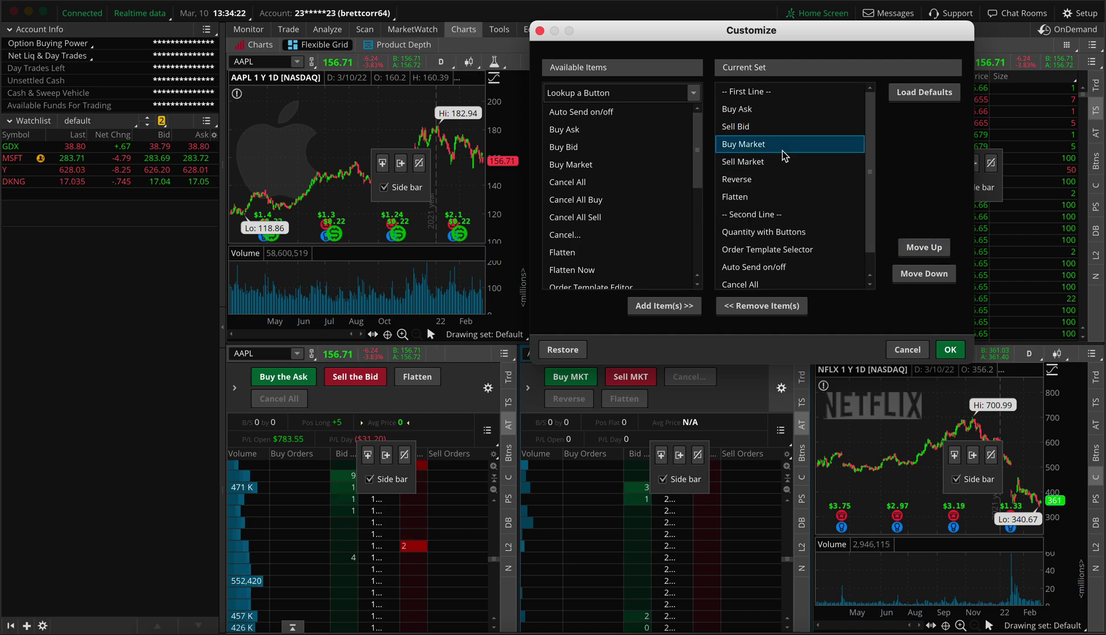
click(761, 305)
click(743, 144)
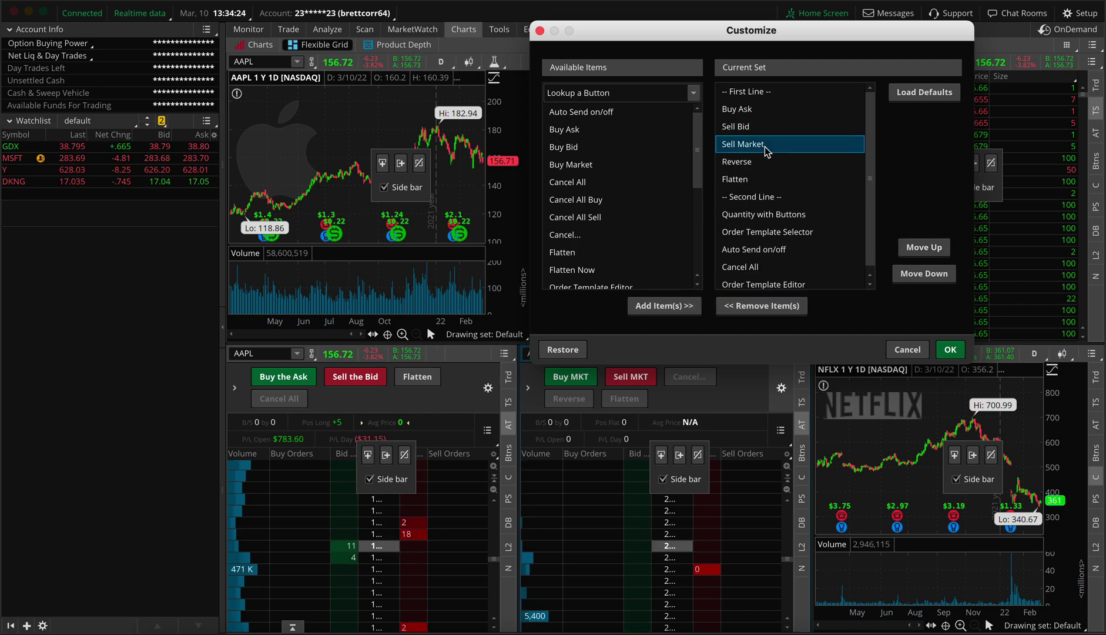
click(761, 305)
click(765, 250)
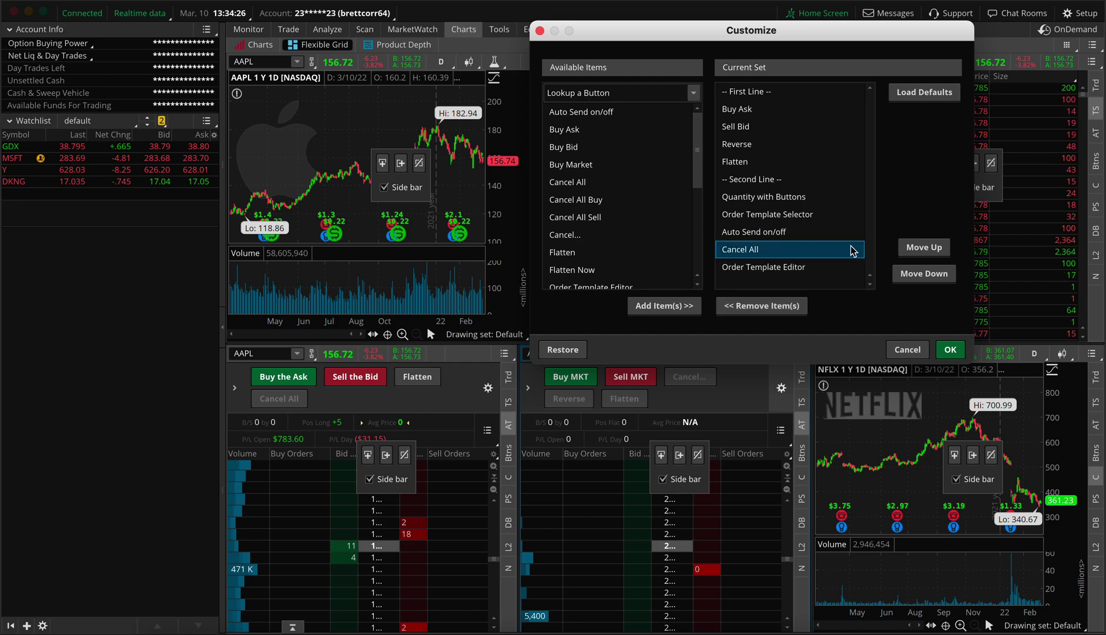
click(911, 247)
click(910, 247)
click(911, 248)
click(911, 248)
click(911, 247)
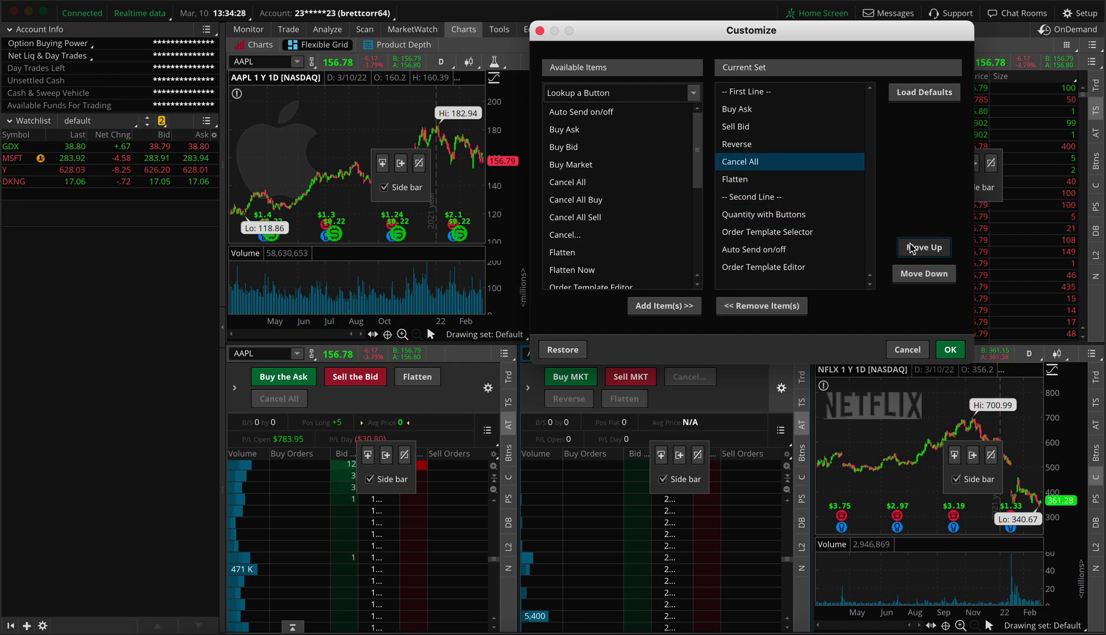
click(910, 247)
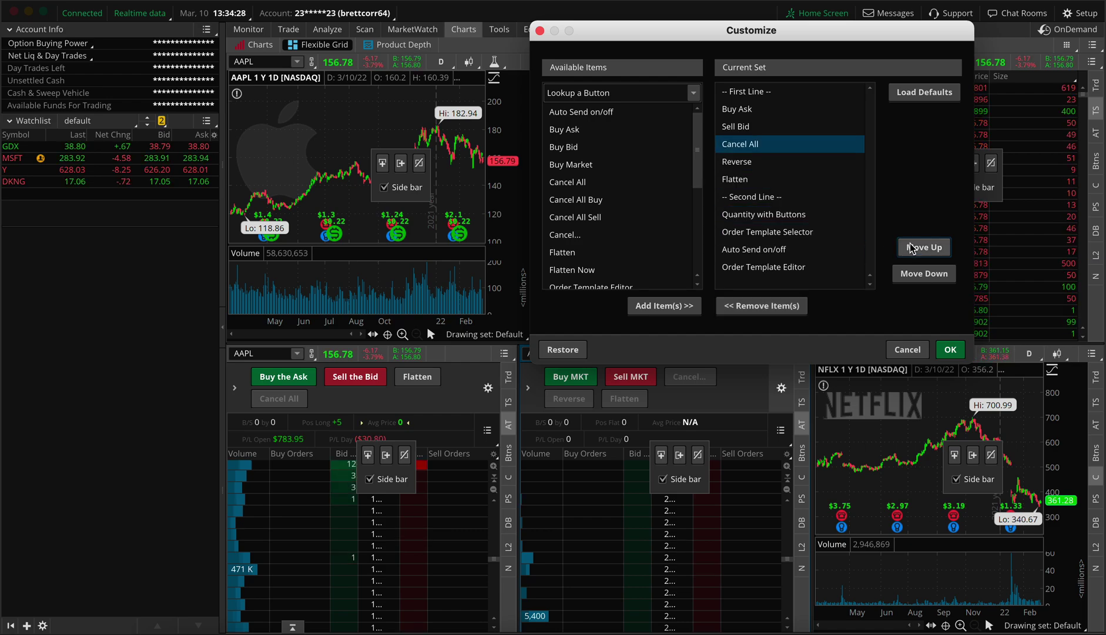
click(790, 163)
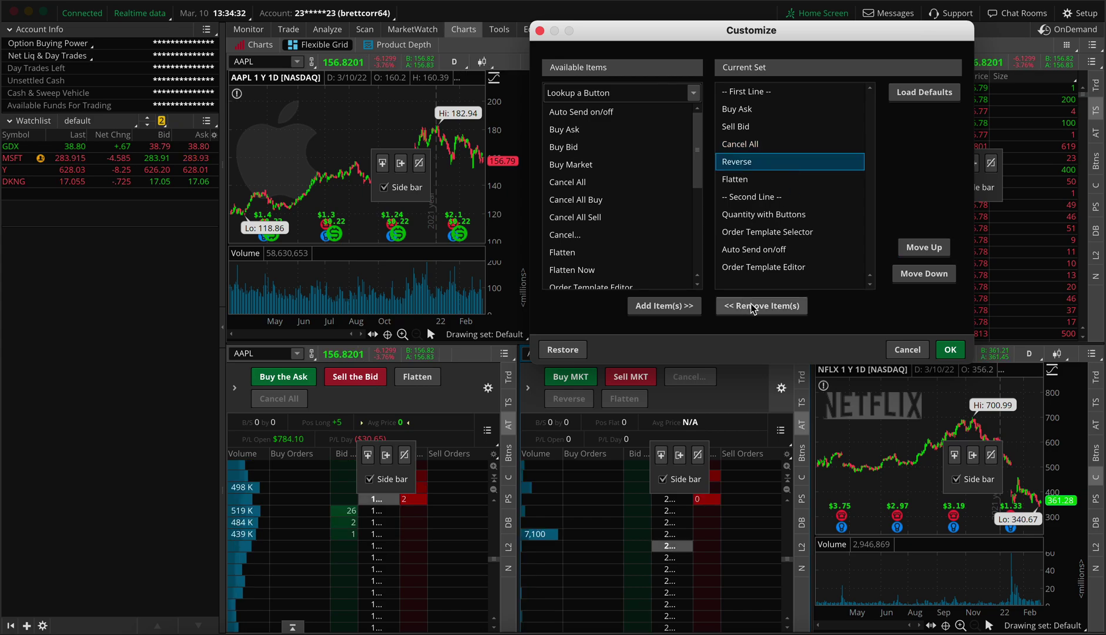
click(753, 306)
click(950, 349)
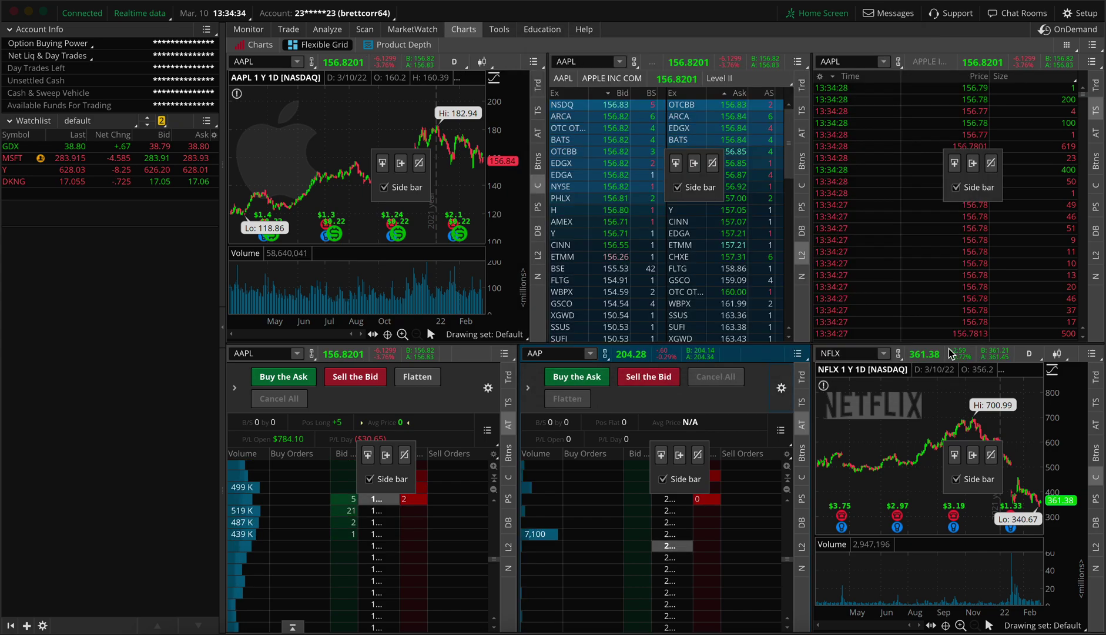
Hide side bars on the AAPL and AAP ladders, NFLX chart, Level II, AAPL chart and Time & Sales
click(376, 487)
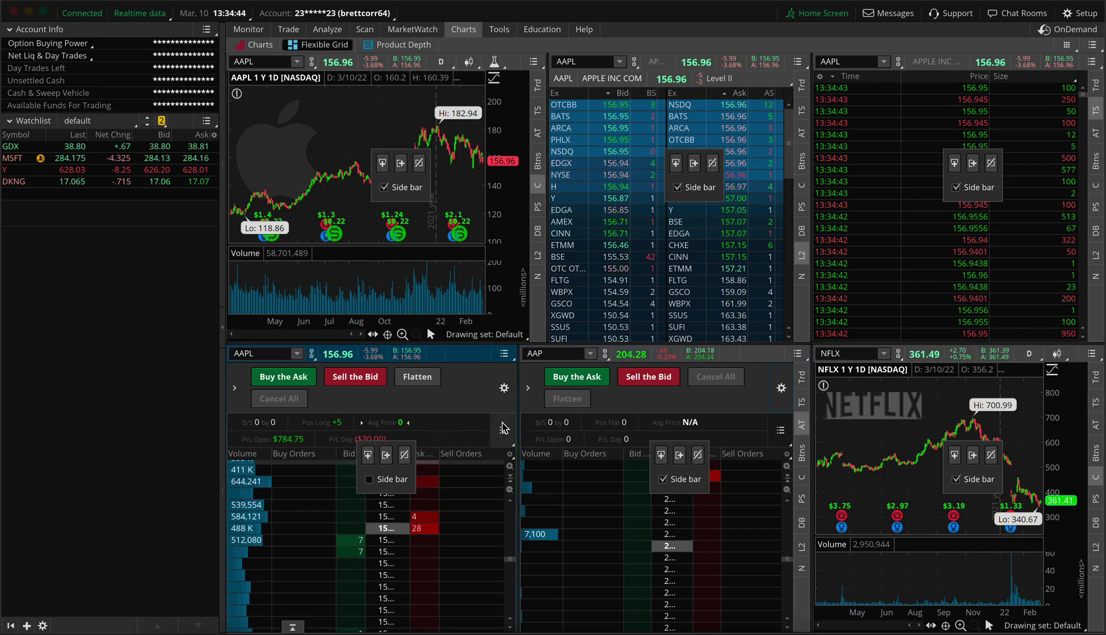
click(712, 475)
click(695, 477)
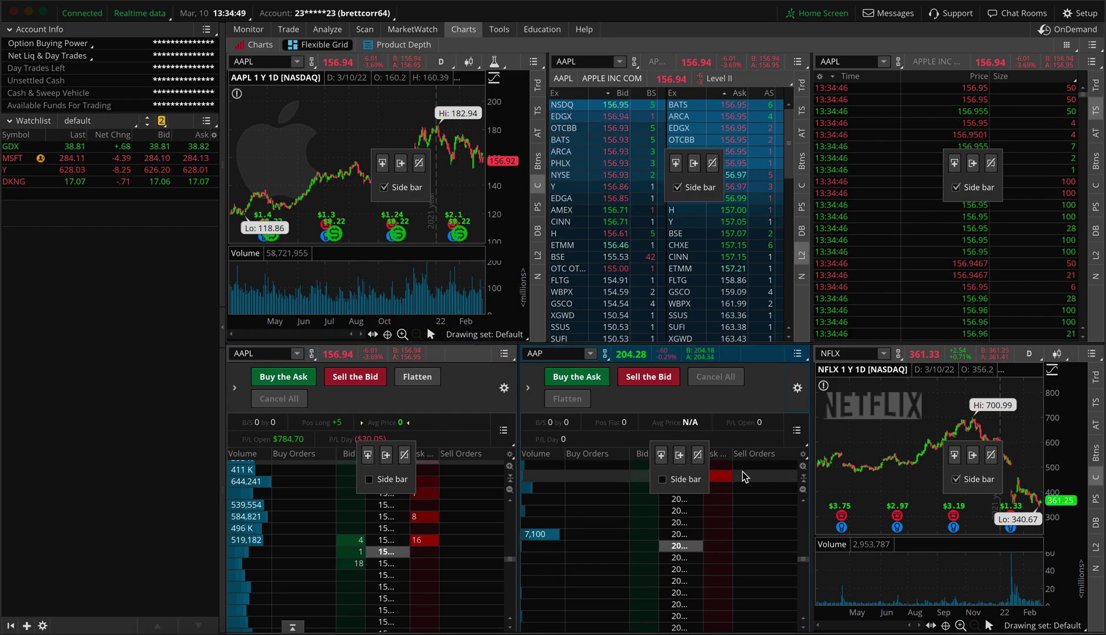
click(958, 479)
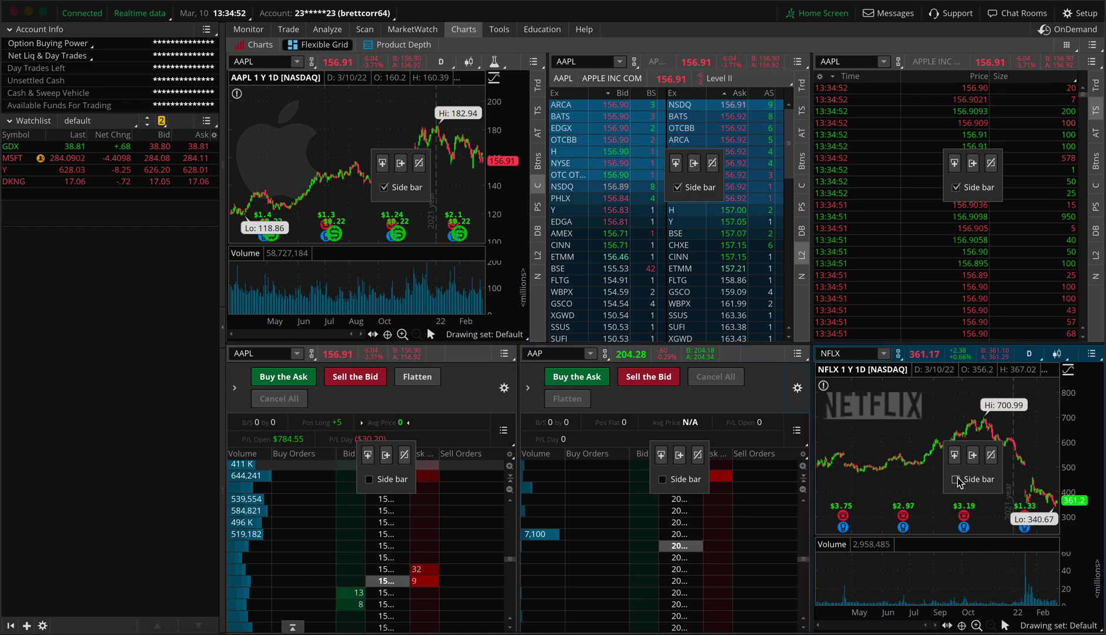
click(677, 187)
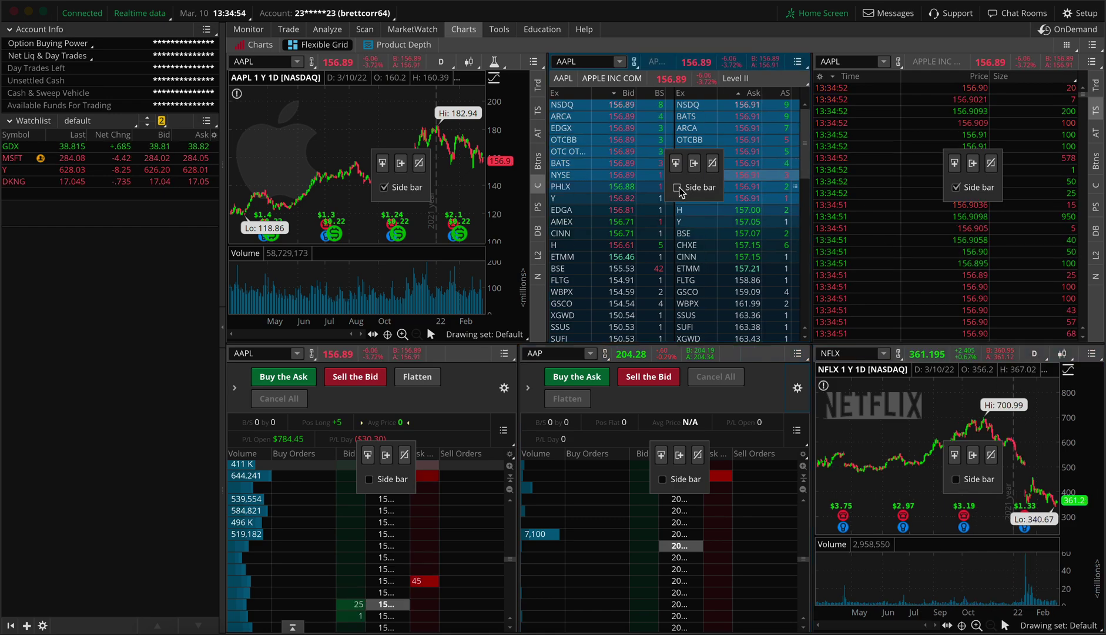
click(384, 187)
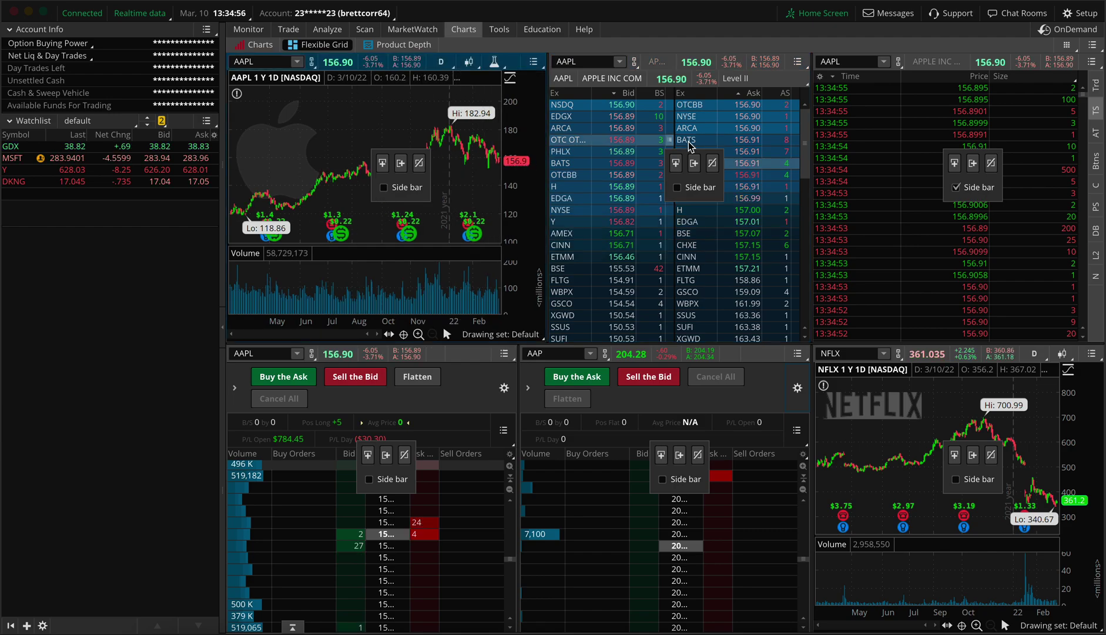
click(956, 187)
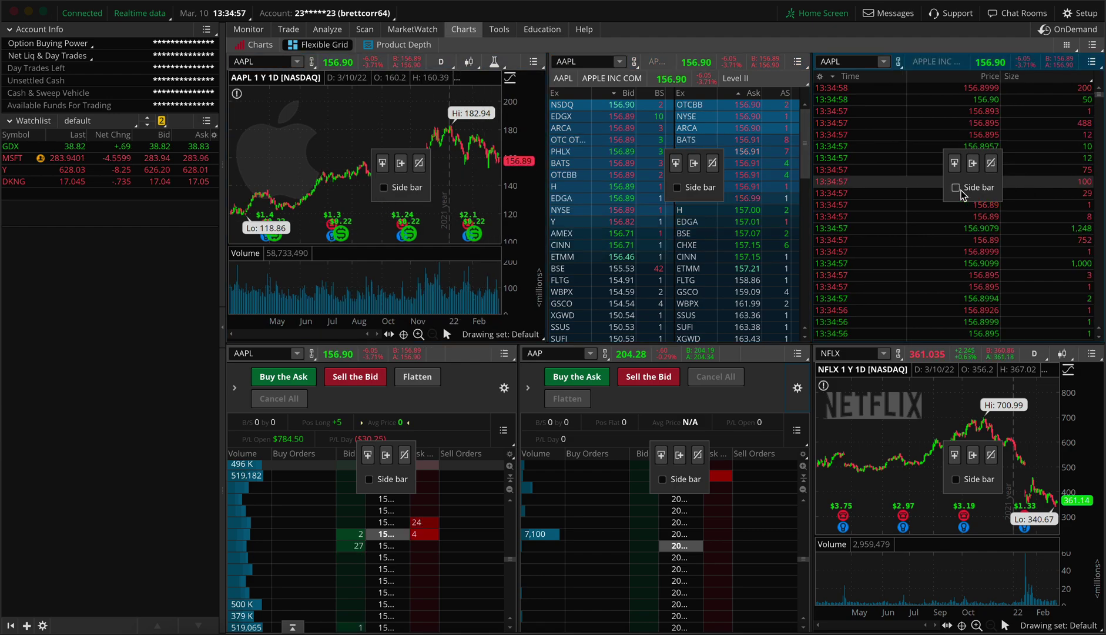
click(1066, 46)
Customize the Time & Sales columns to include Bid and Ask
click(1067, 47)
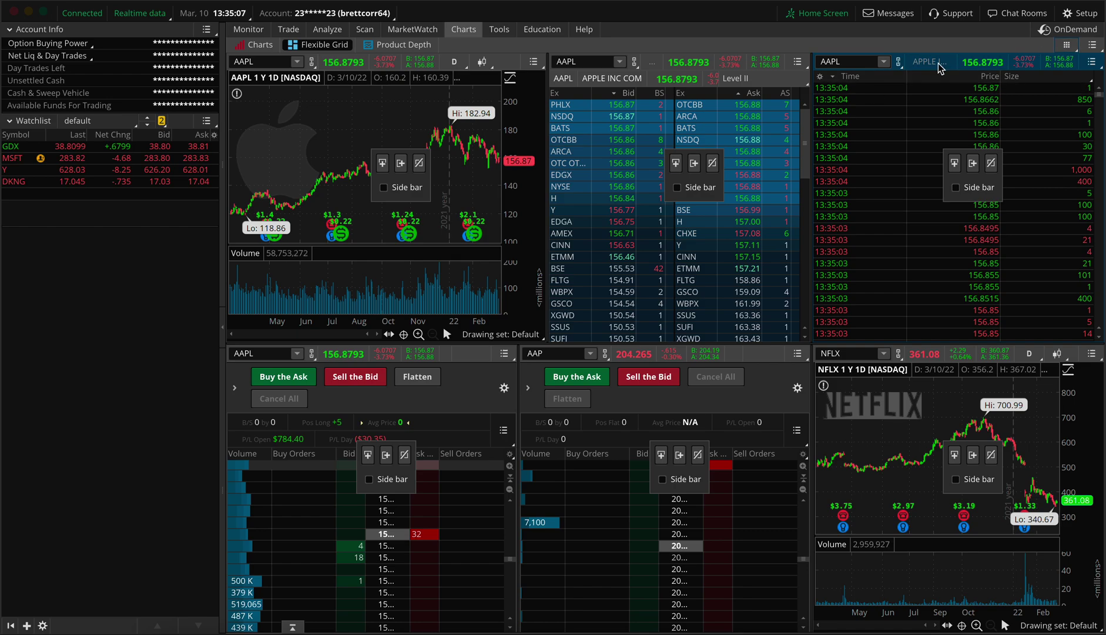
right_click(839, 87)
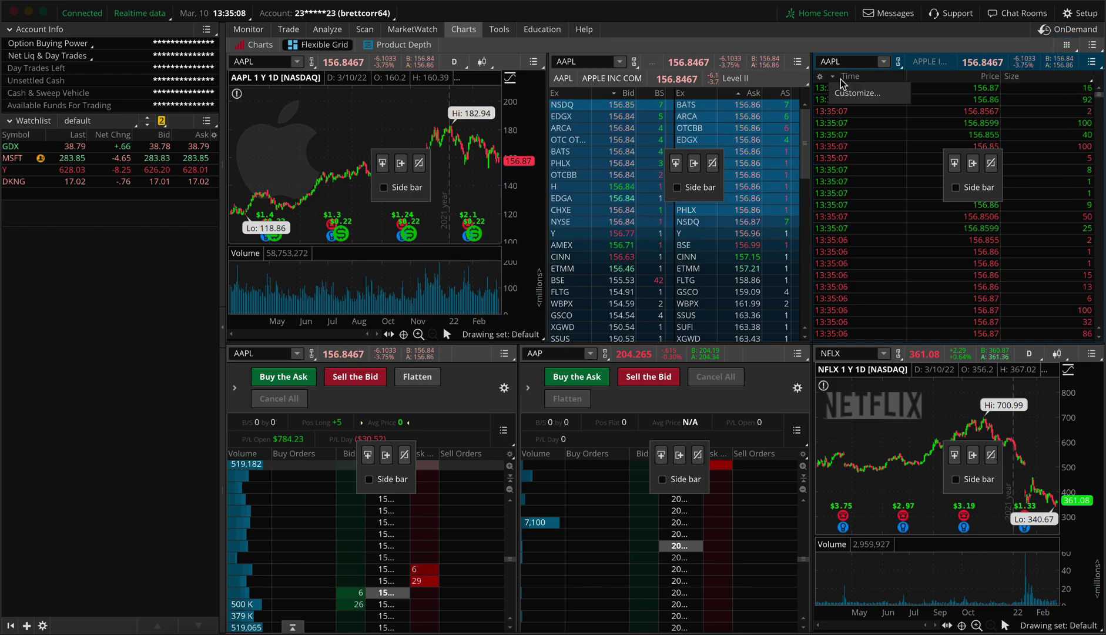
click(849, 97)
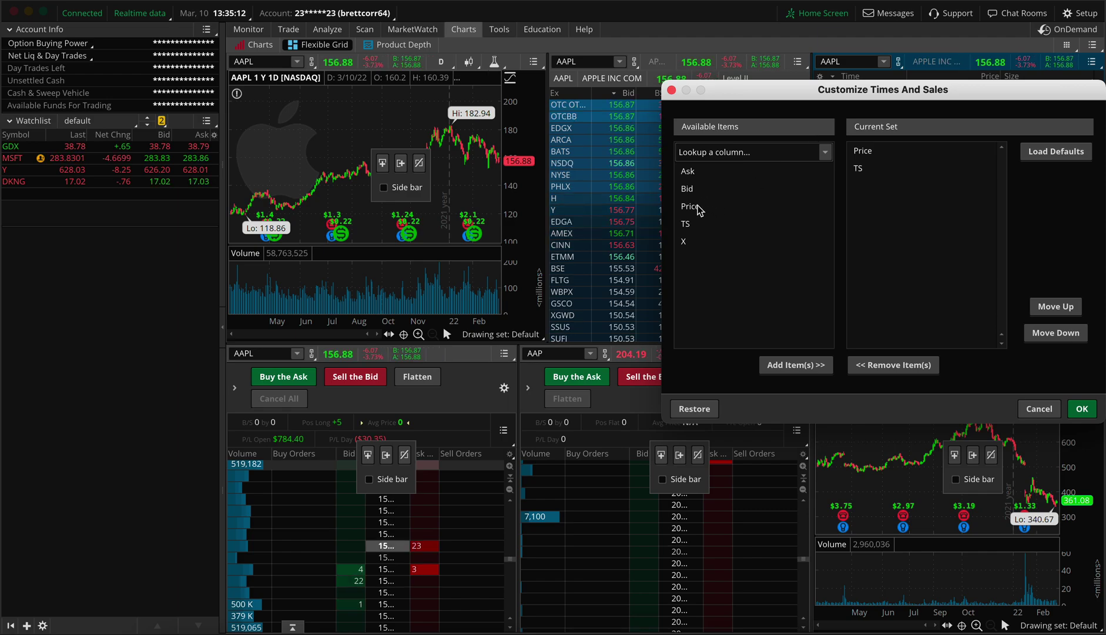
click(697, 190)
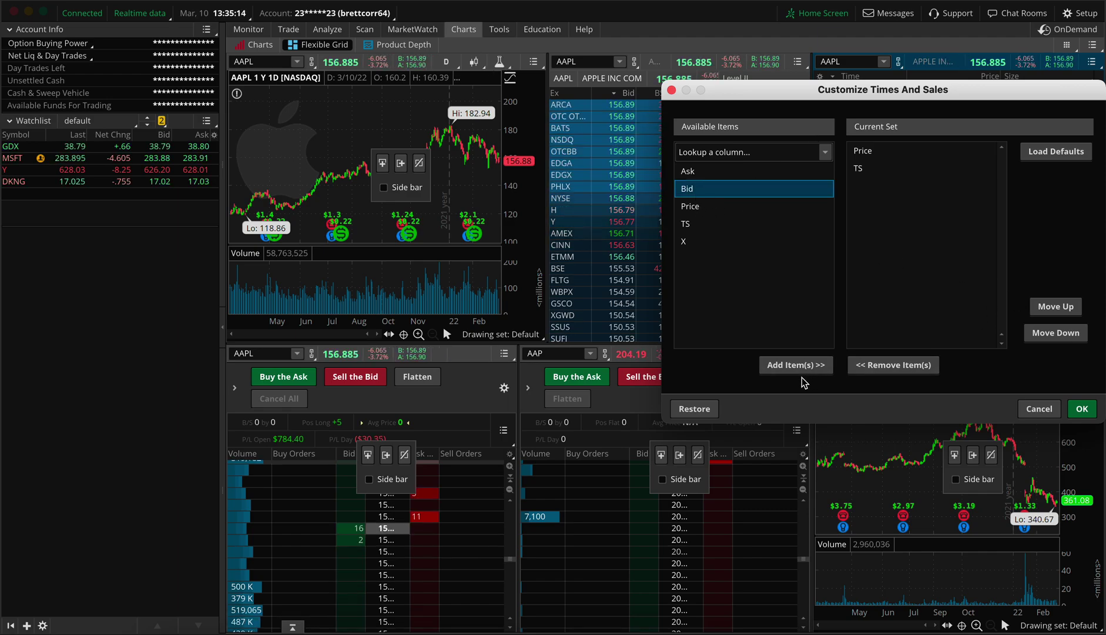
click(776, 365)
click(700, 171)
click(811, 375)
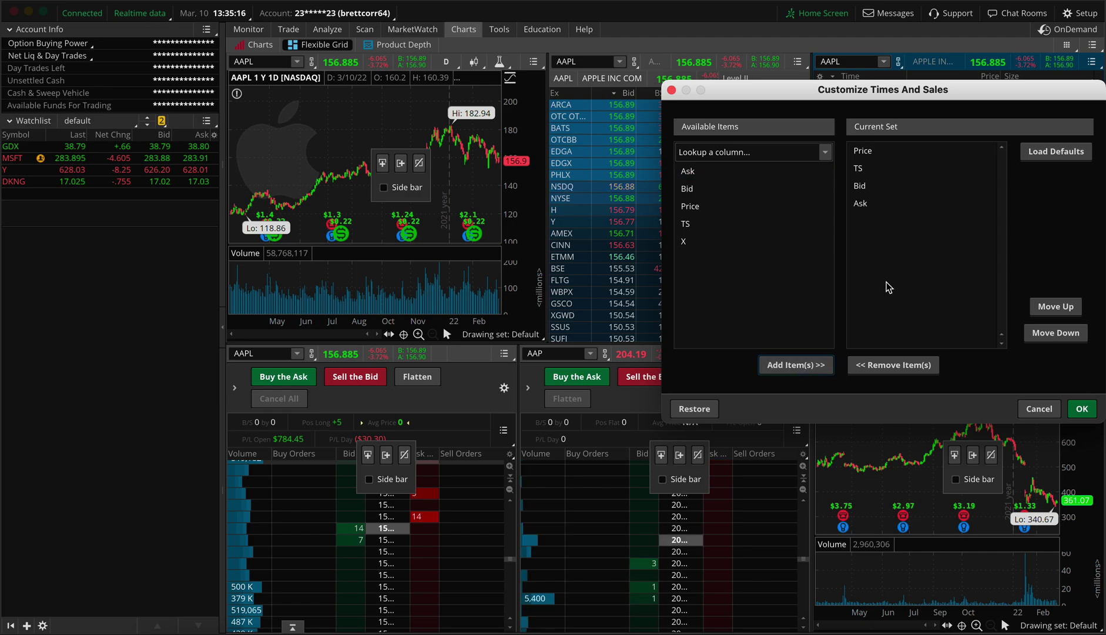
click(883, 207)
click(888, 188)
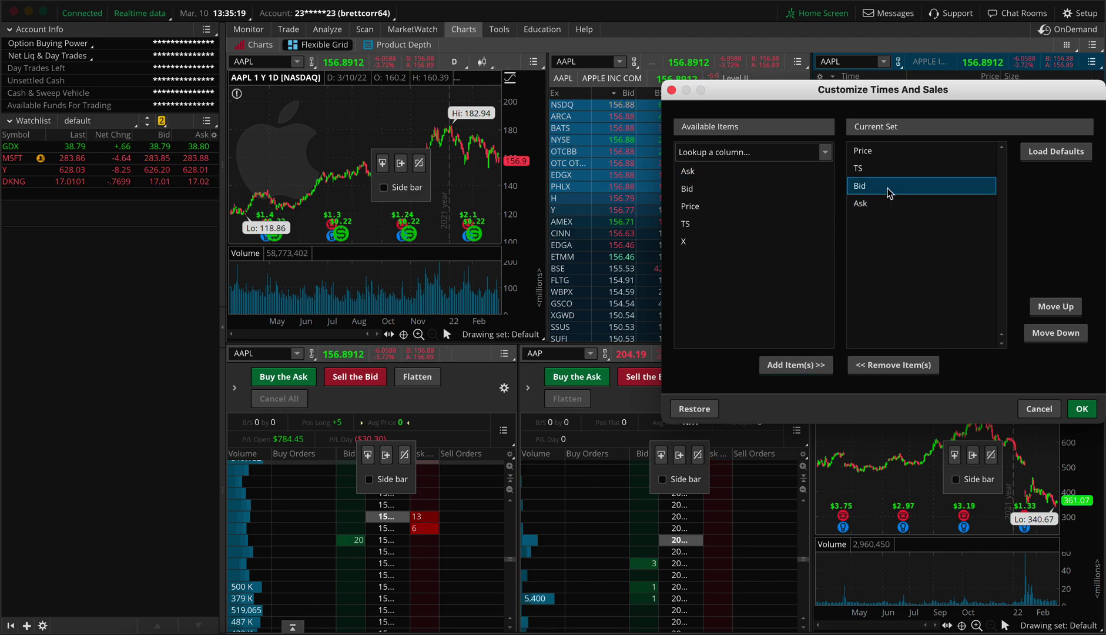
click(1081, 407)
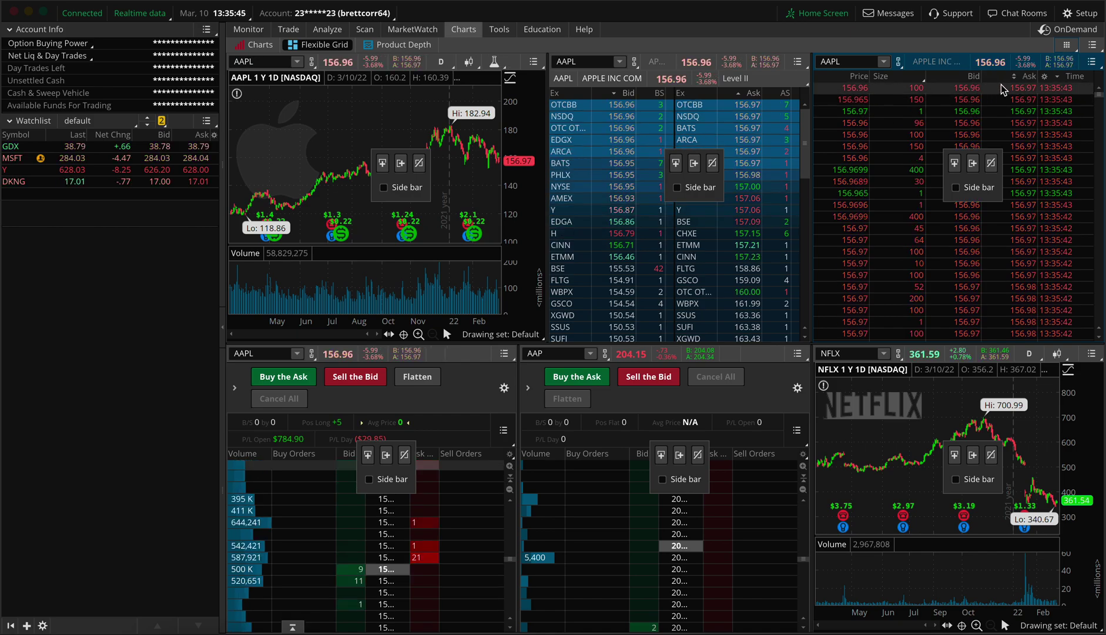
click(1093, 63)
Filter AAPL Time & Sales by size to show only trades of 500 shares or more
click(1093, 63)
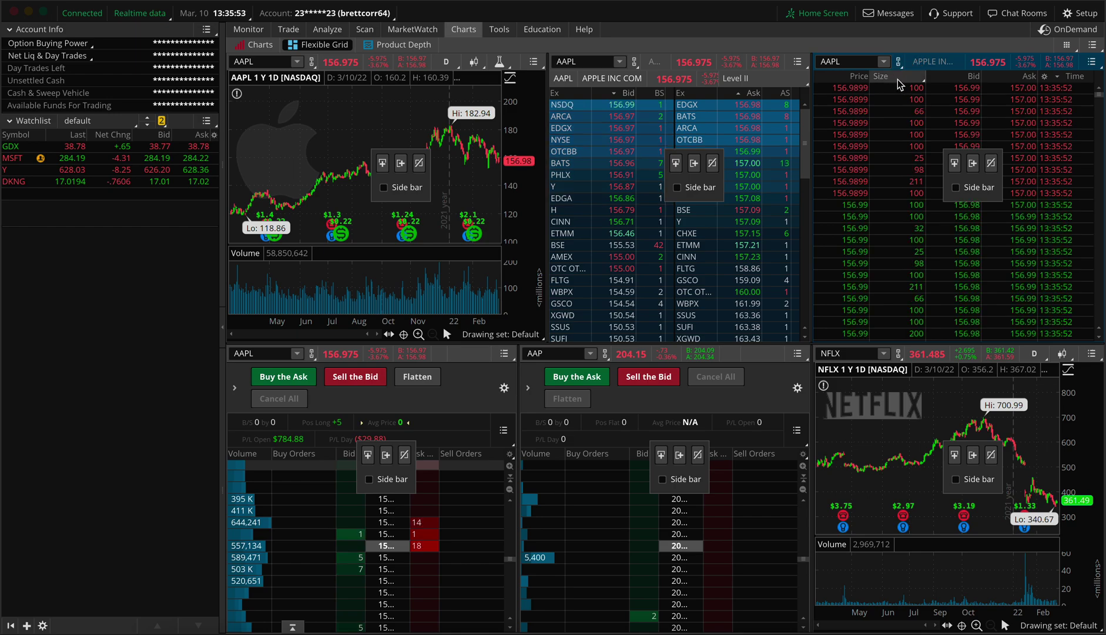
click(914, 85)
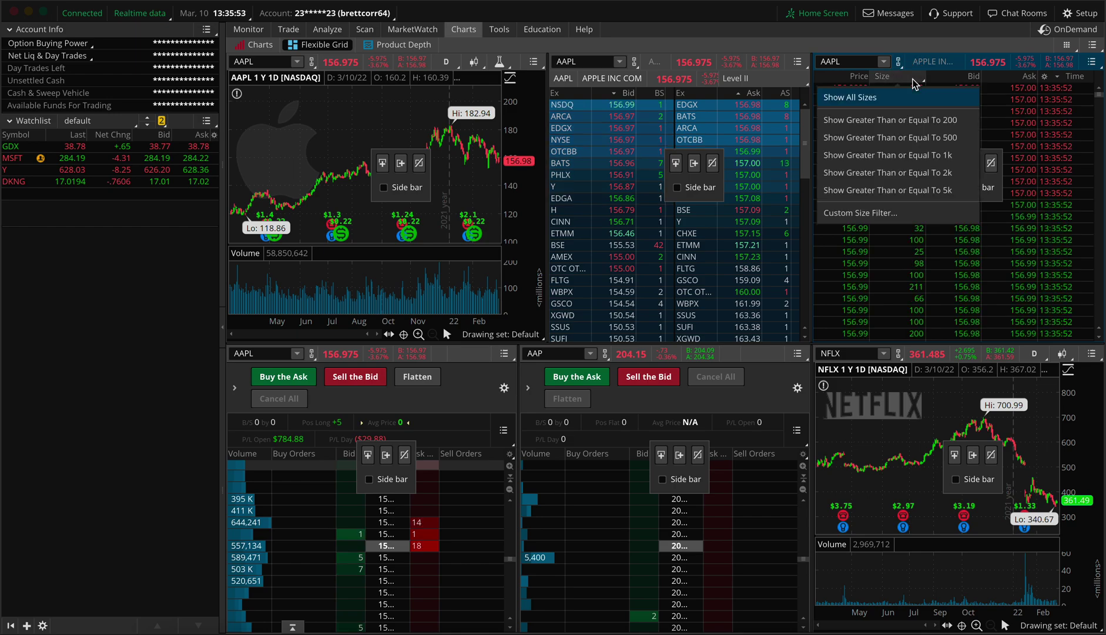
click(901, 141)
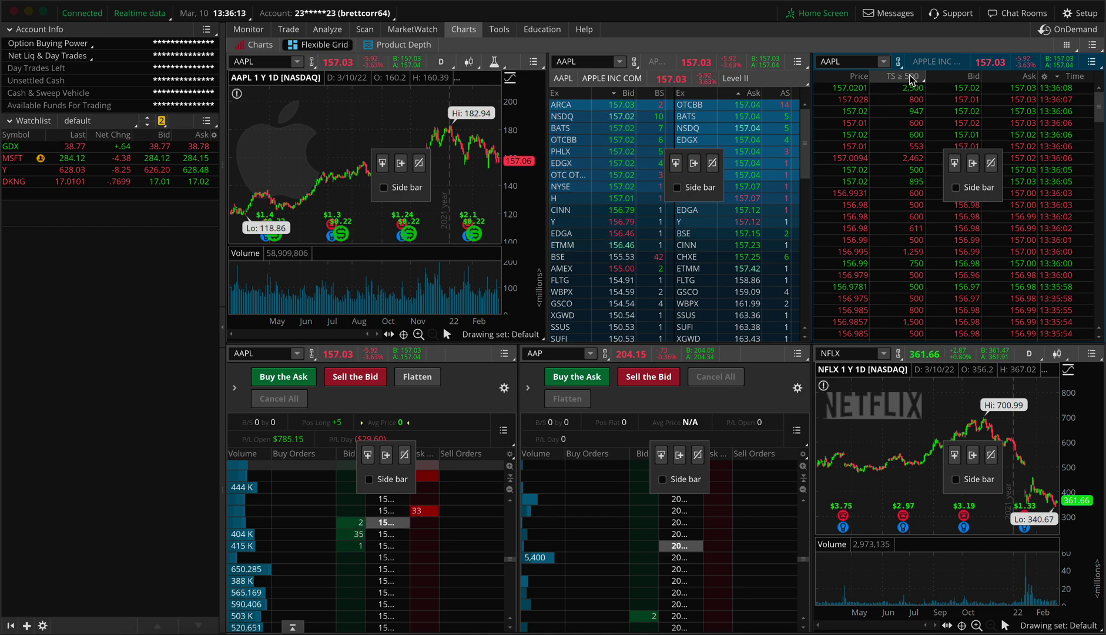
click(911, 77)
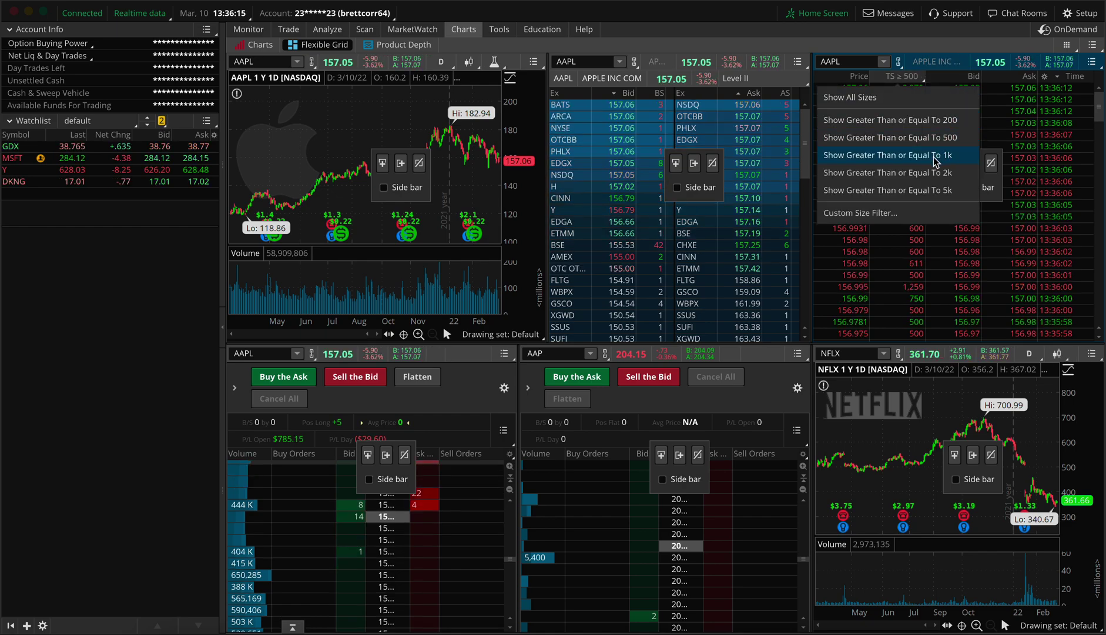
click(915, 75)
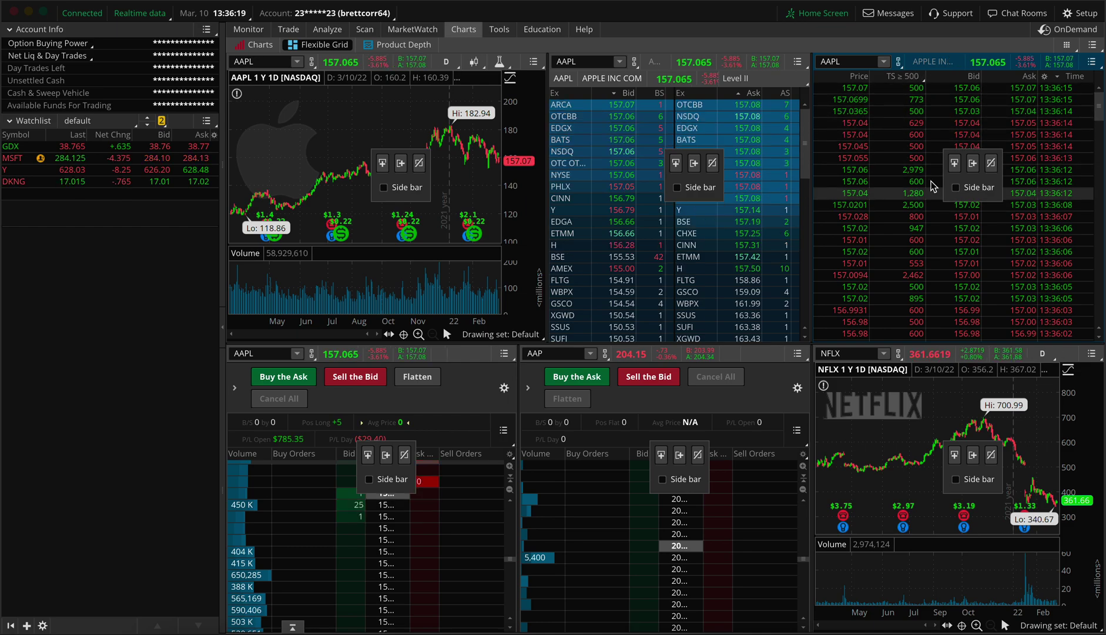
click(1045, 76)
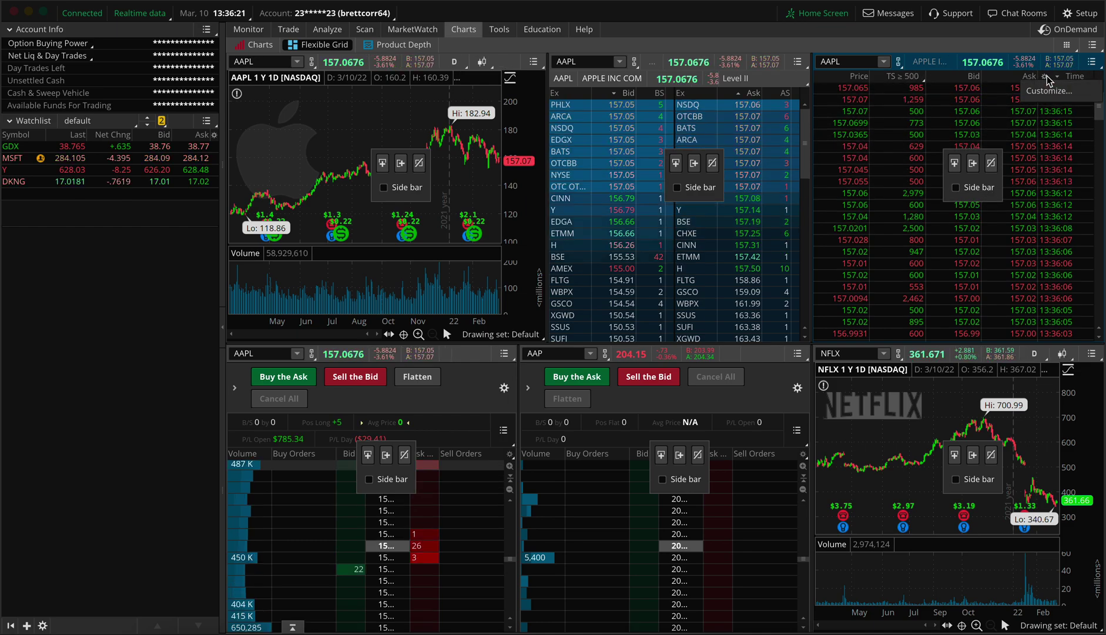
Move the Price column up to sit right after TS in Times and Sales, ahead of Bid and Ask
click(1048, 91)
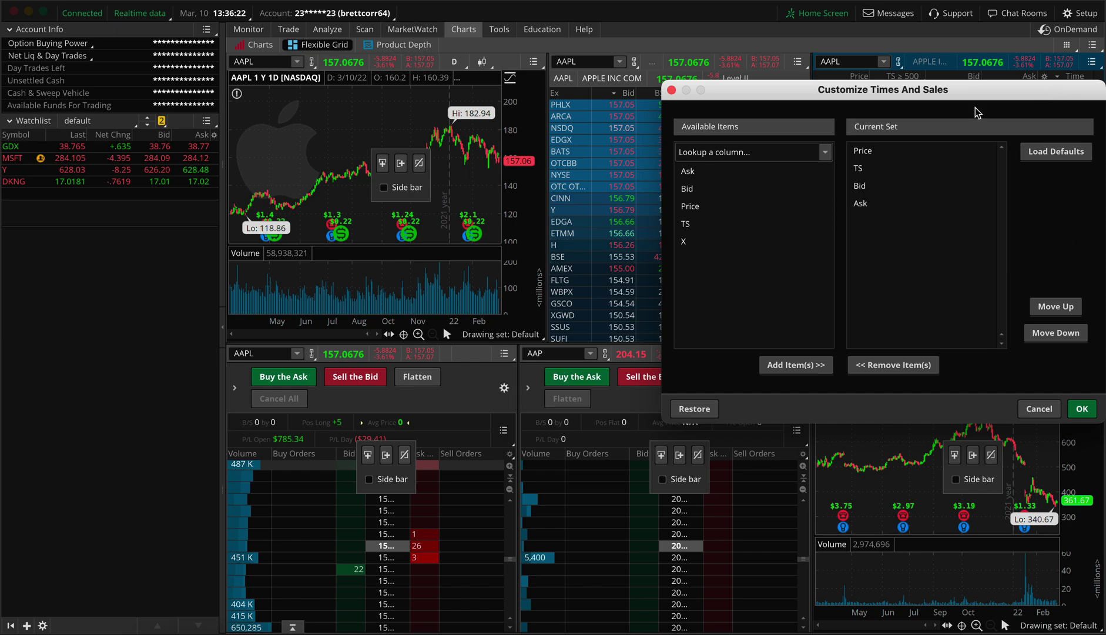
click(874, 154)
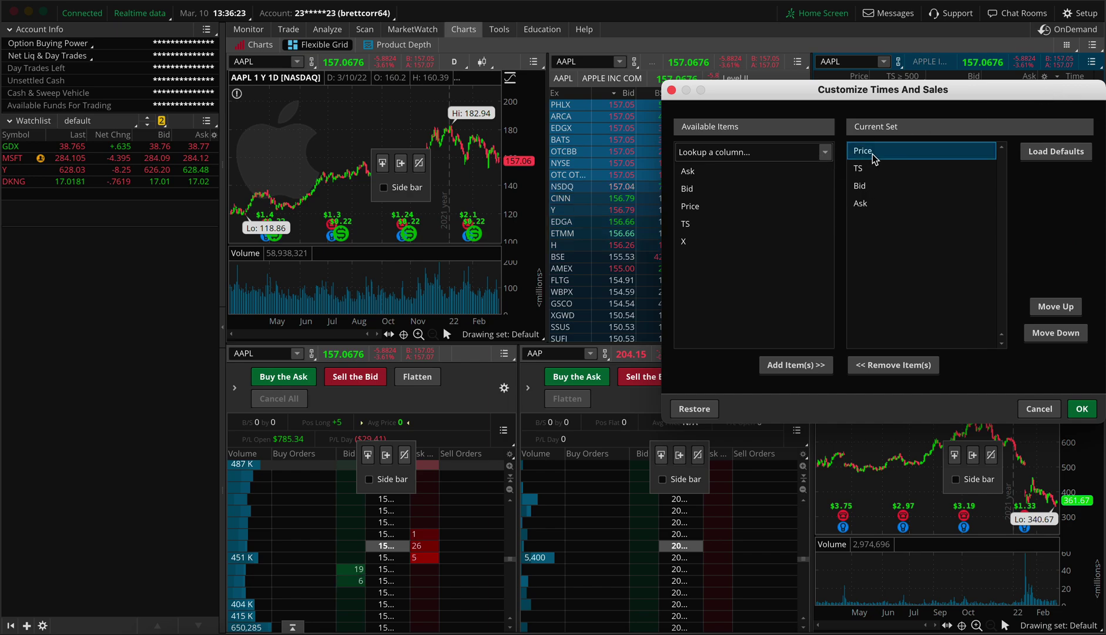
click(1053, 338)
click(1053, 339)
click(1052, 338)
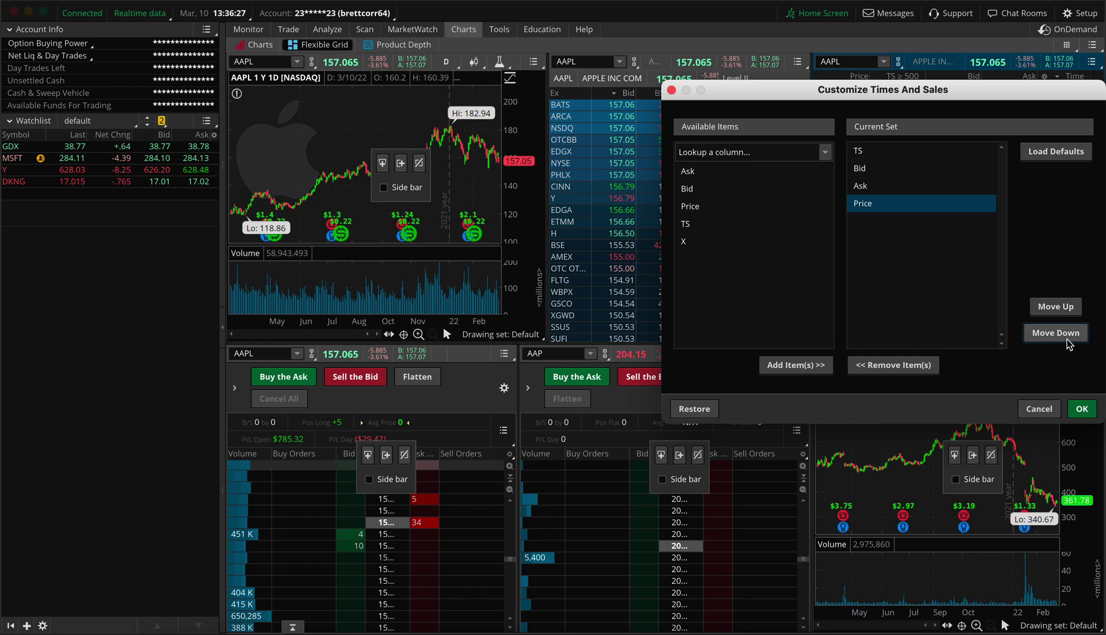
click(1055, 306)
click(1055, 306)
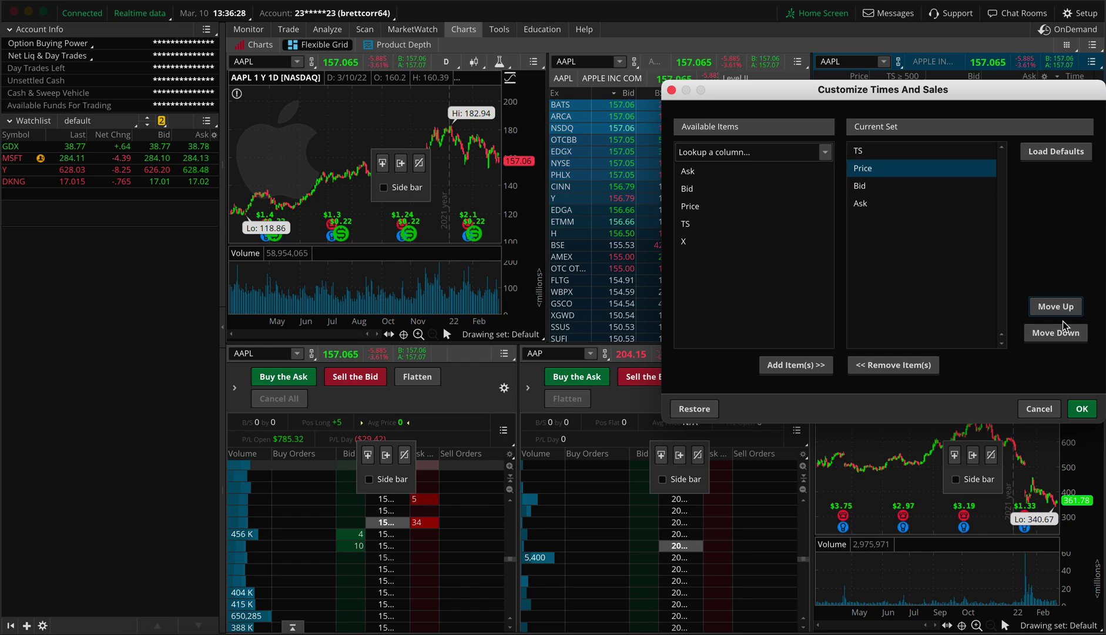
click(1080, 408)
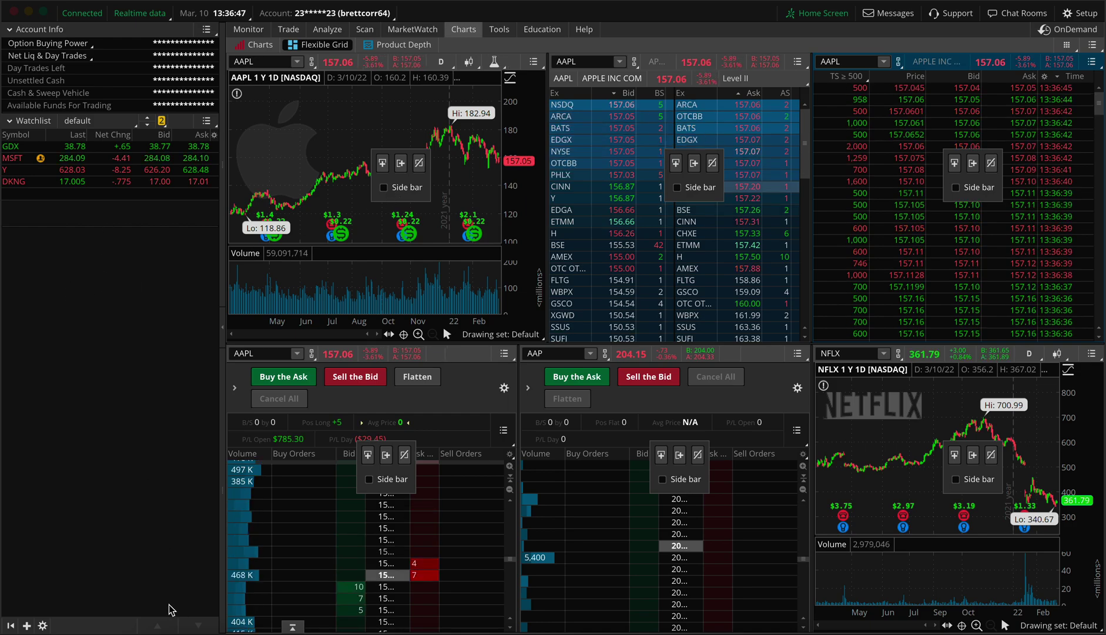
Add a second watchlist gadget to the left sidebar below the first
click(30, 623)
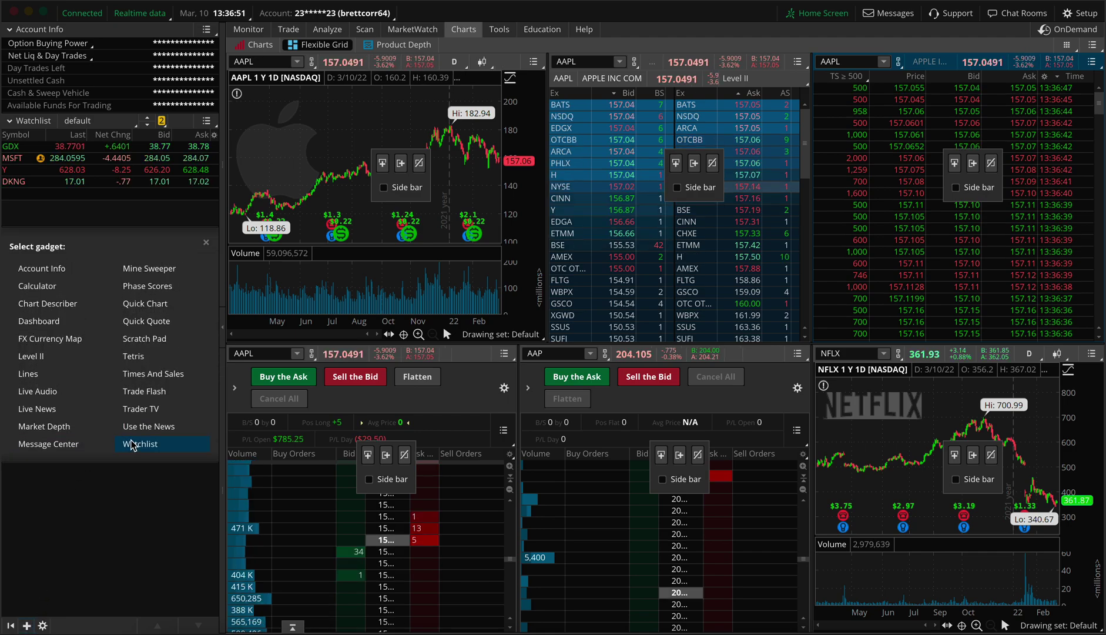
click(135, 448)
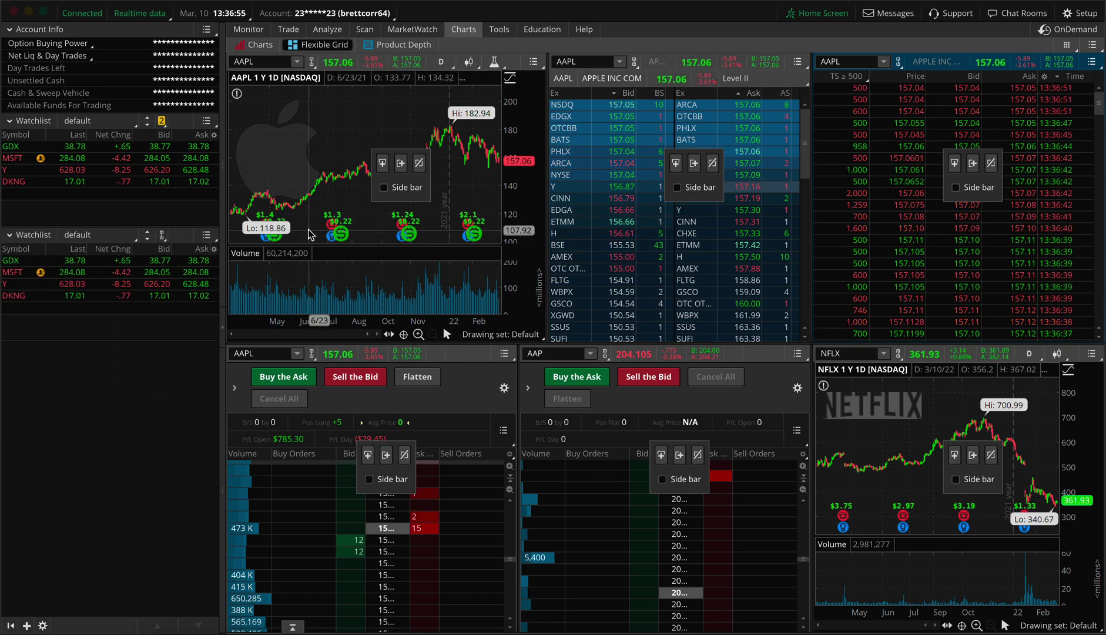
mouse_move(292, 36)
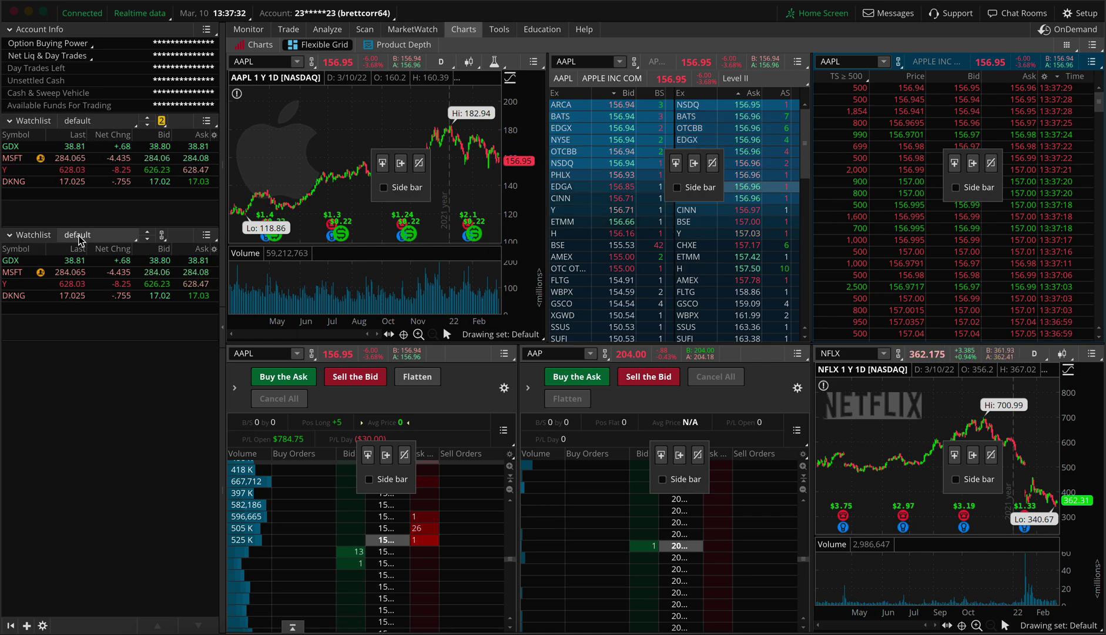
Open the second watchlist's name menu and start creating a new watchlist
click(109, 241)
mouse_move(108, 241)
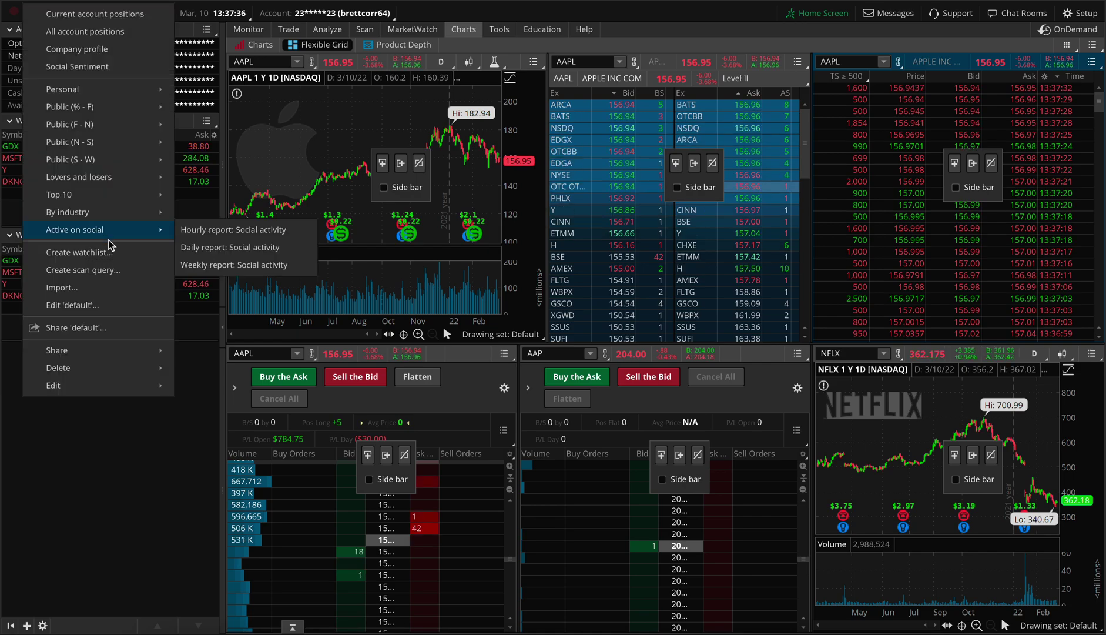
key(Escape)
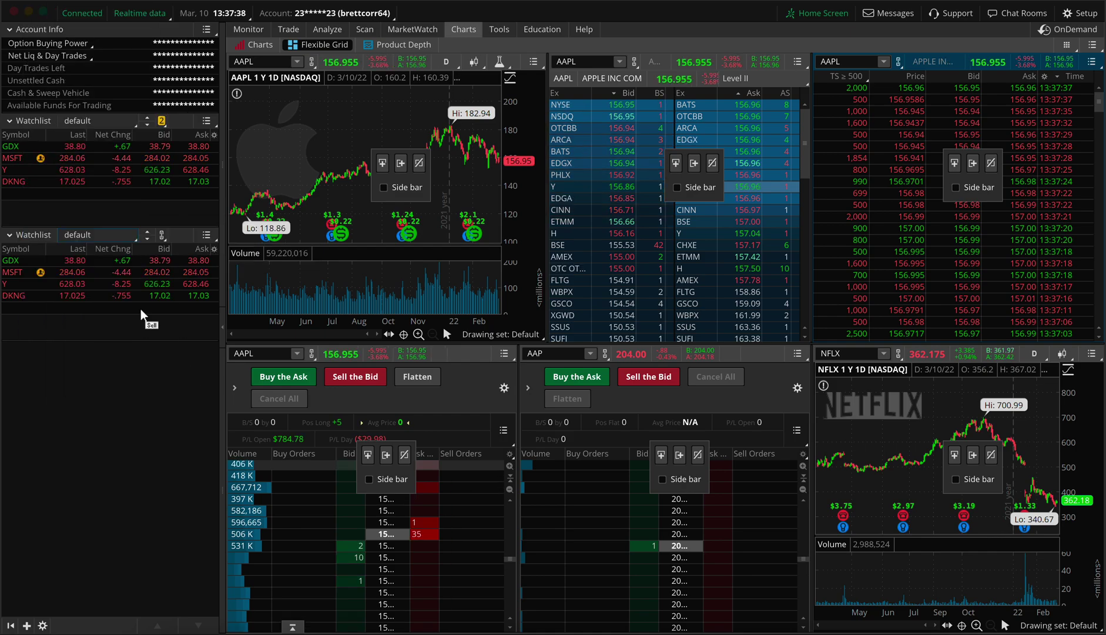
click(97, 241)
mouse_move(122, 229)
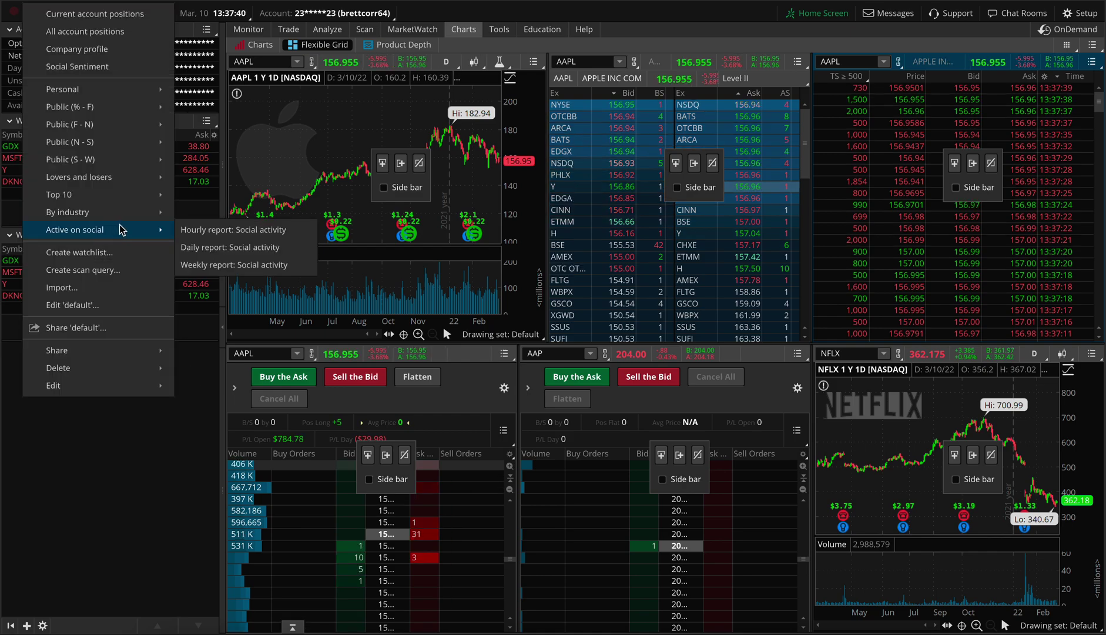
click(101, 257)
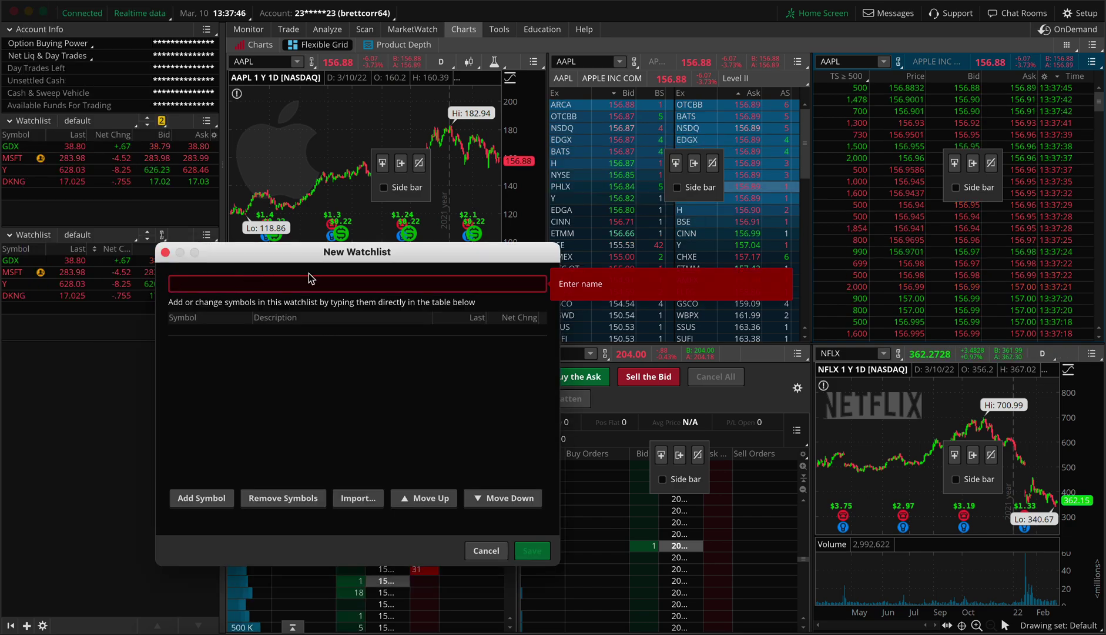
Name the new empty watchlist Contract-1 and save it
text(Contract )
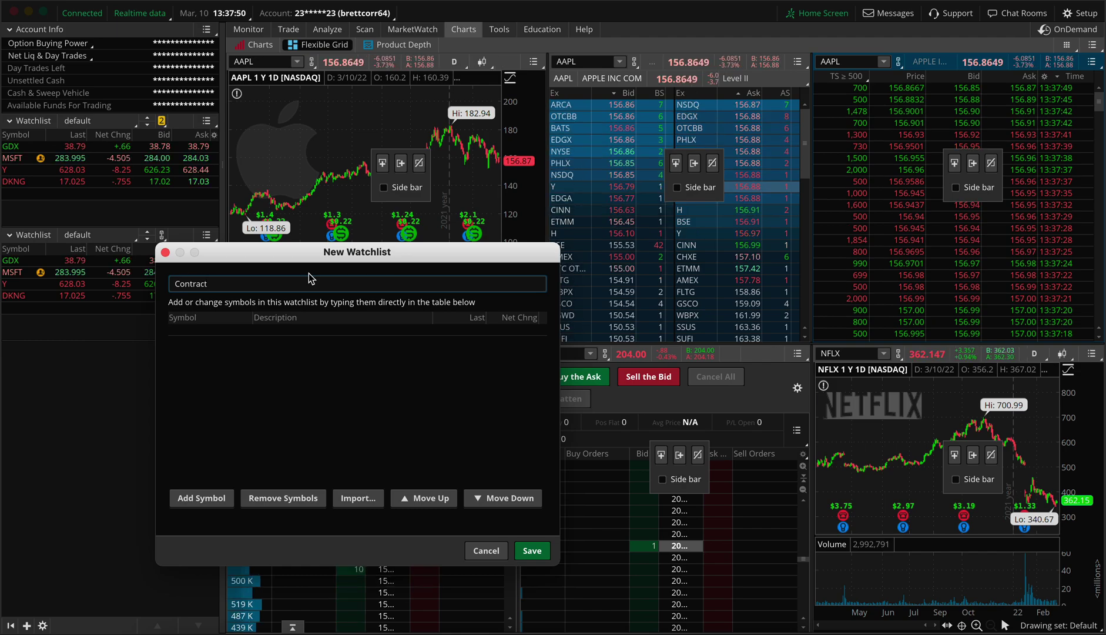
text(-1)
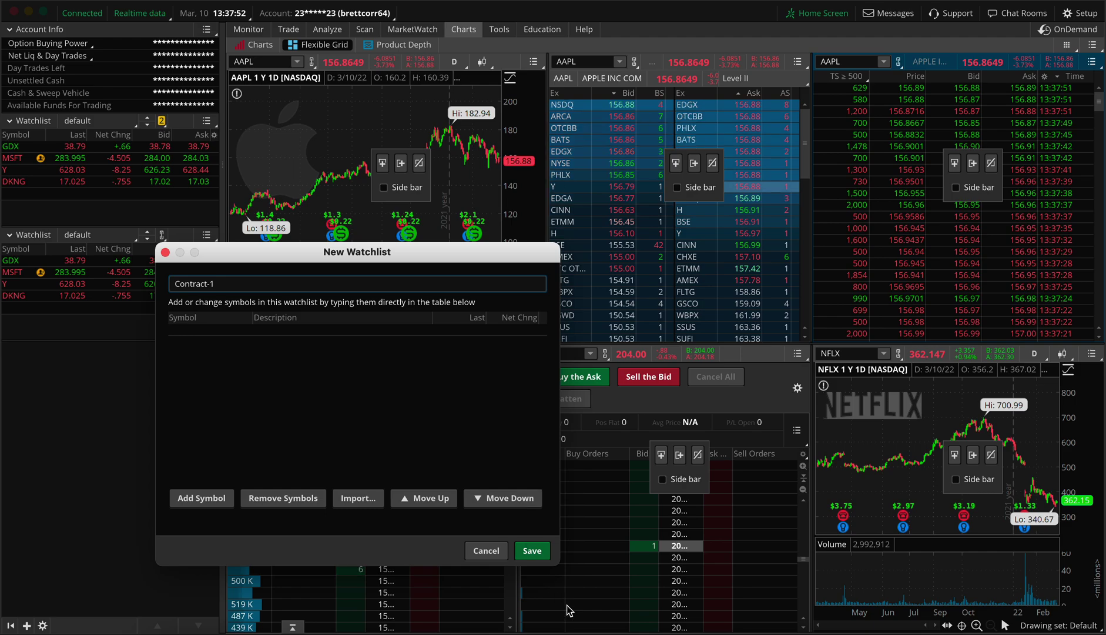
click(531, 551)
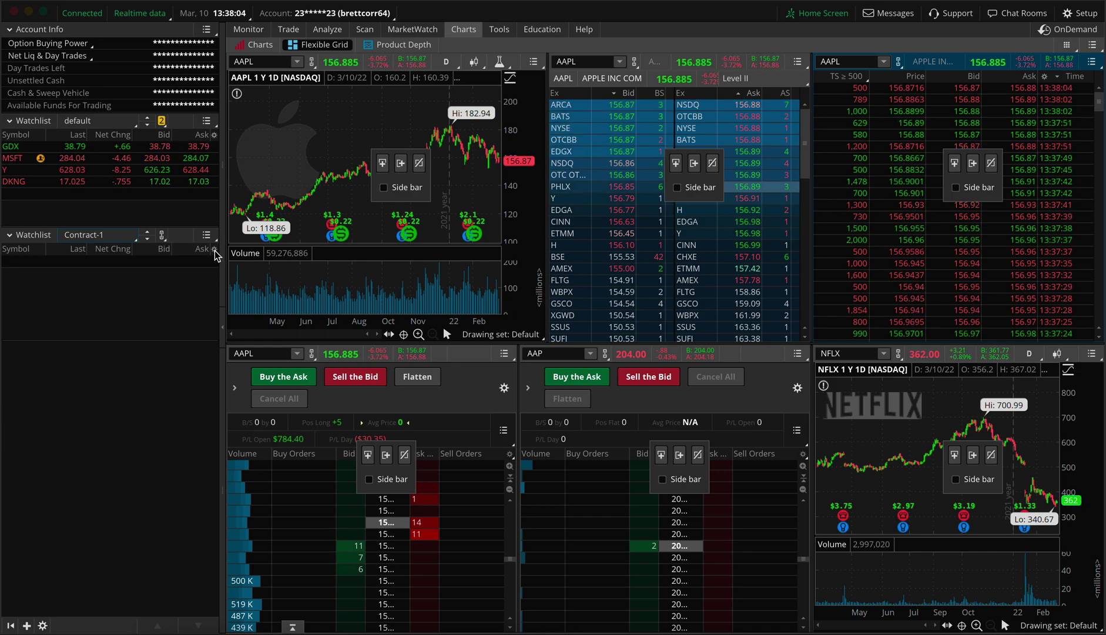
Remove the Net Change and Last columns from the Contract-1 watchlist
click(214, 249)
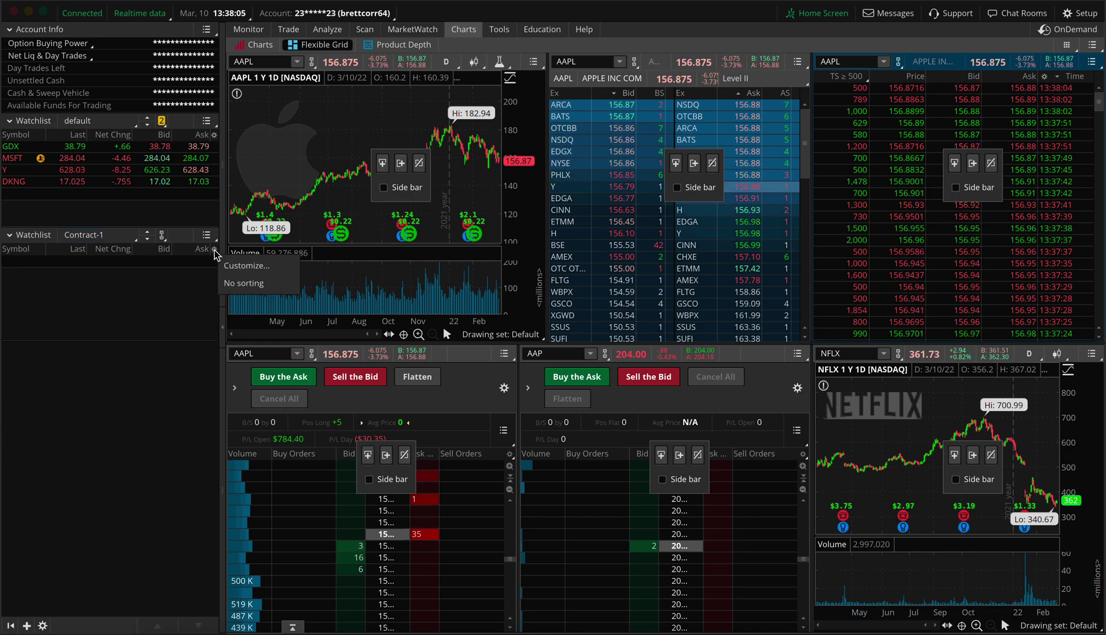
click(239, 267)
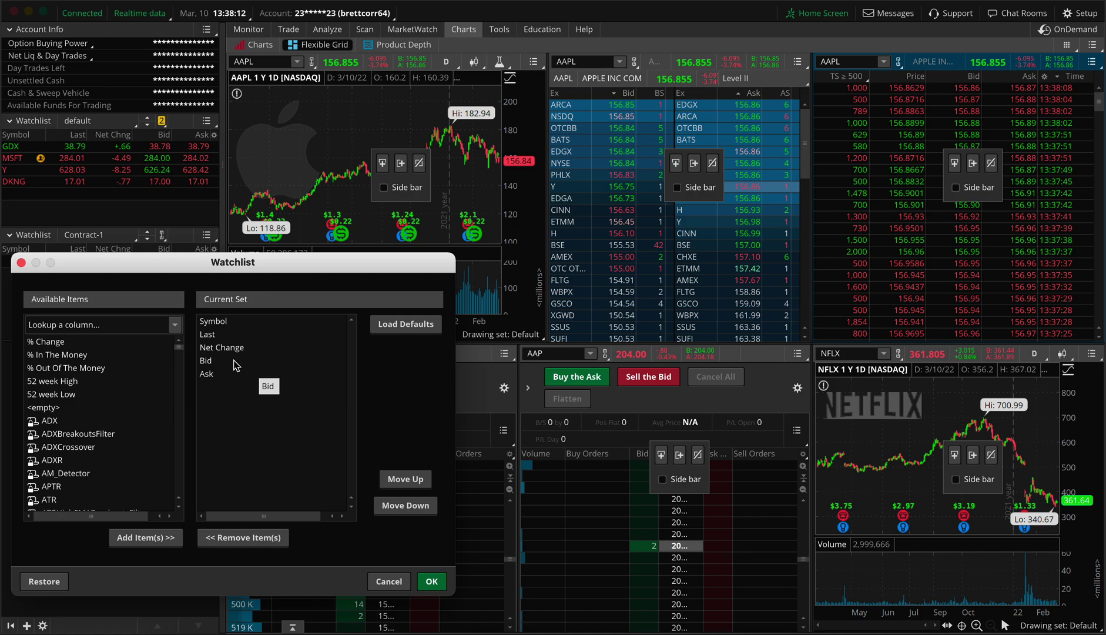
click(223, 347)
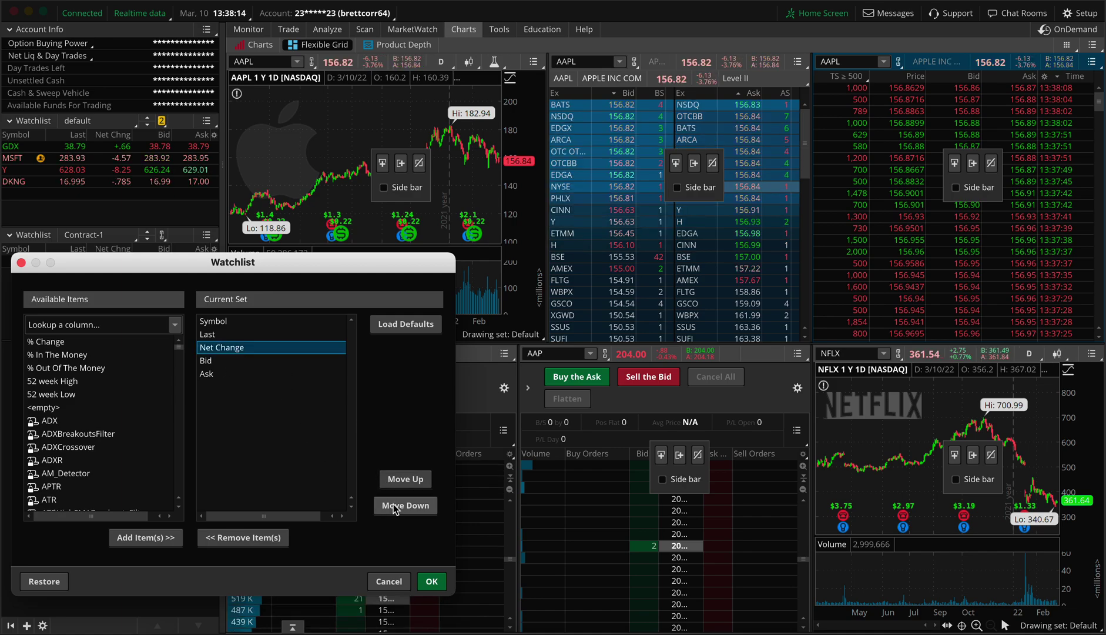
click(242, 538)
click(250, 334)
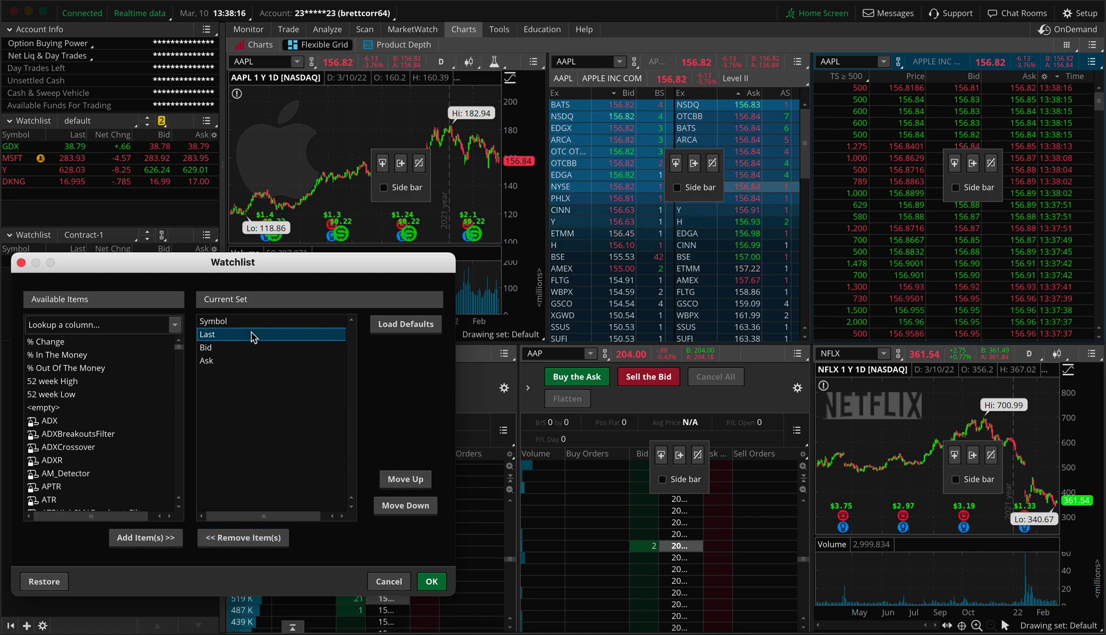
click(248, 535)
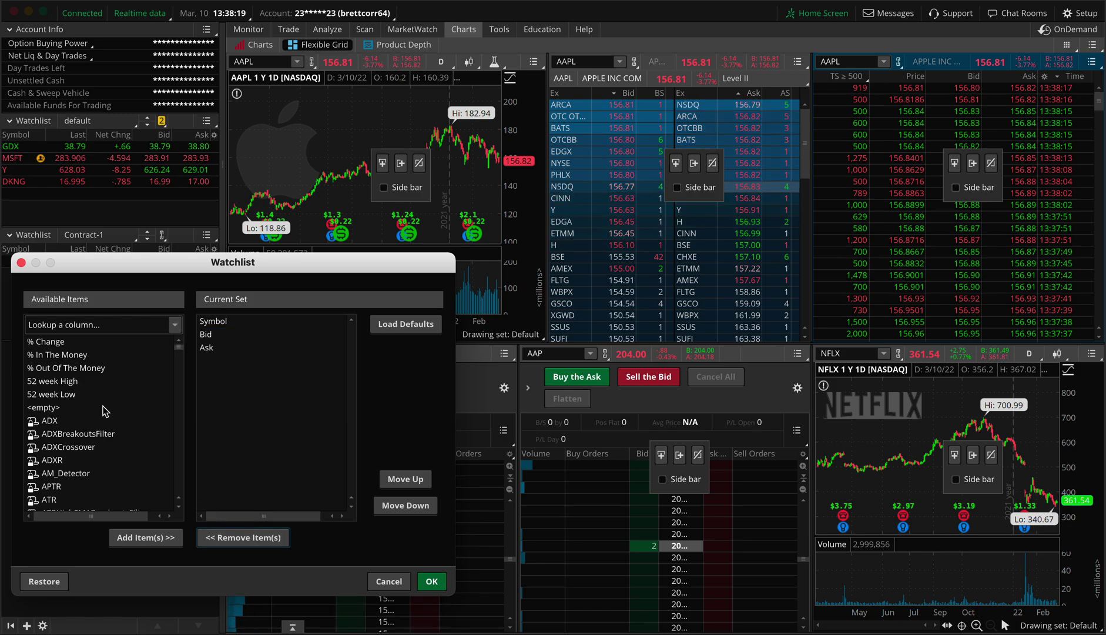
Add the P/L Open and P/L Percent columns and apply the column set
scroll(101, 405, down, 10)
scroll(102, 405, up, 10)
click(133, 324)
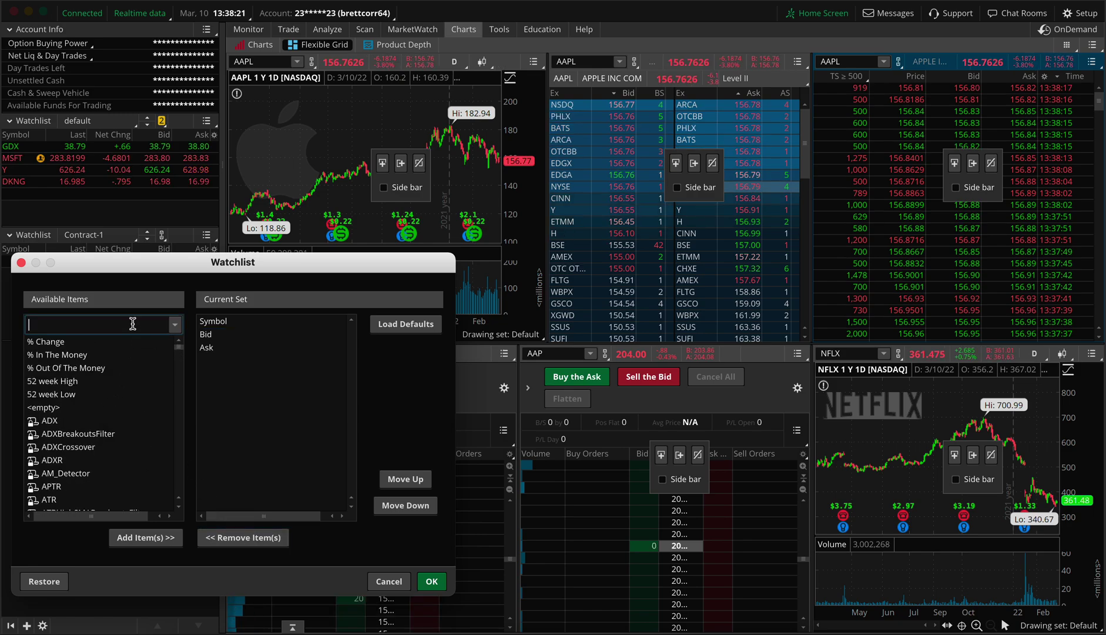
text(p/l)
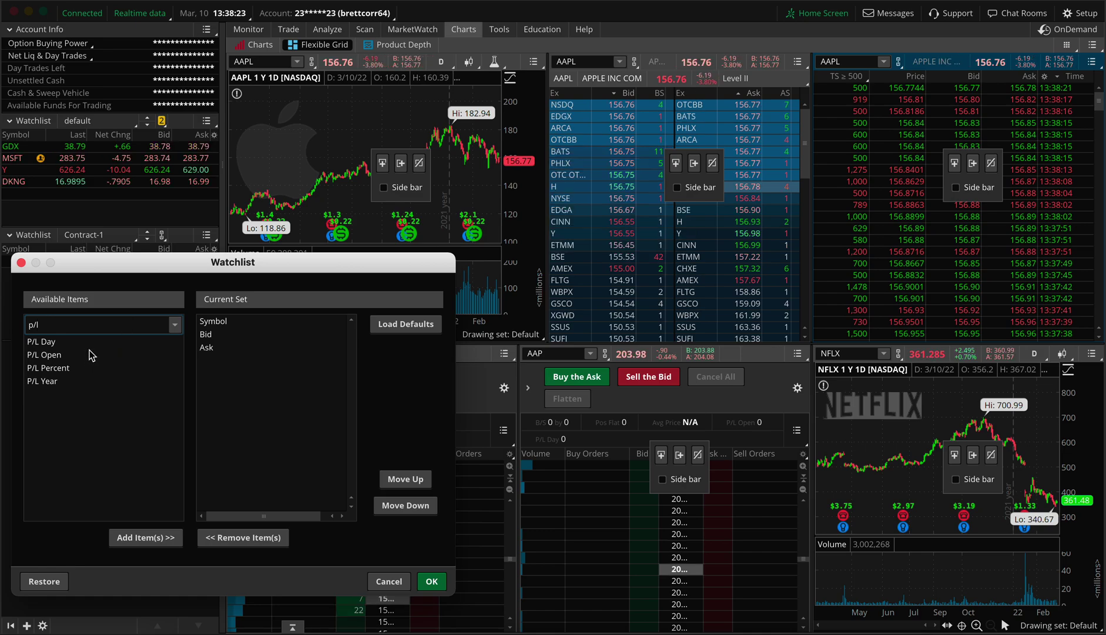
click(82, 355)
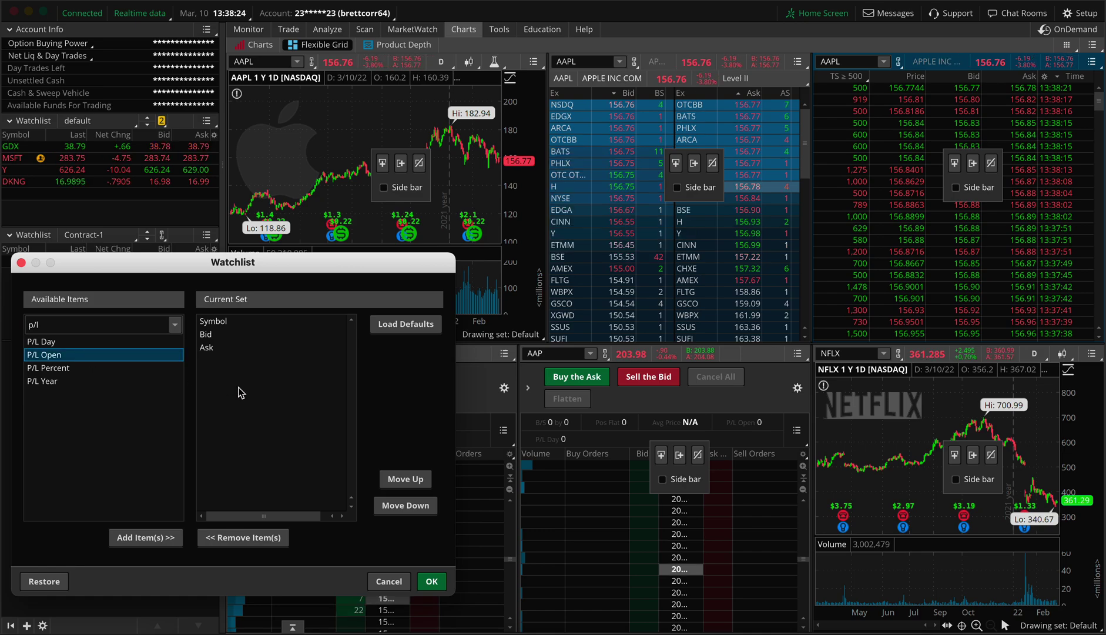
click(165, 538)
click(70, 368)
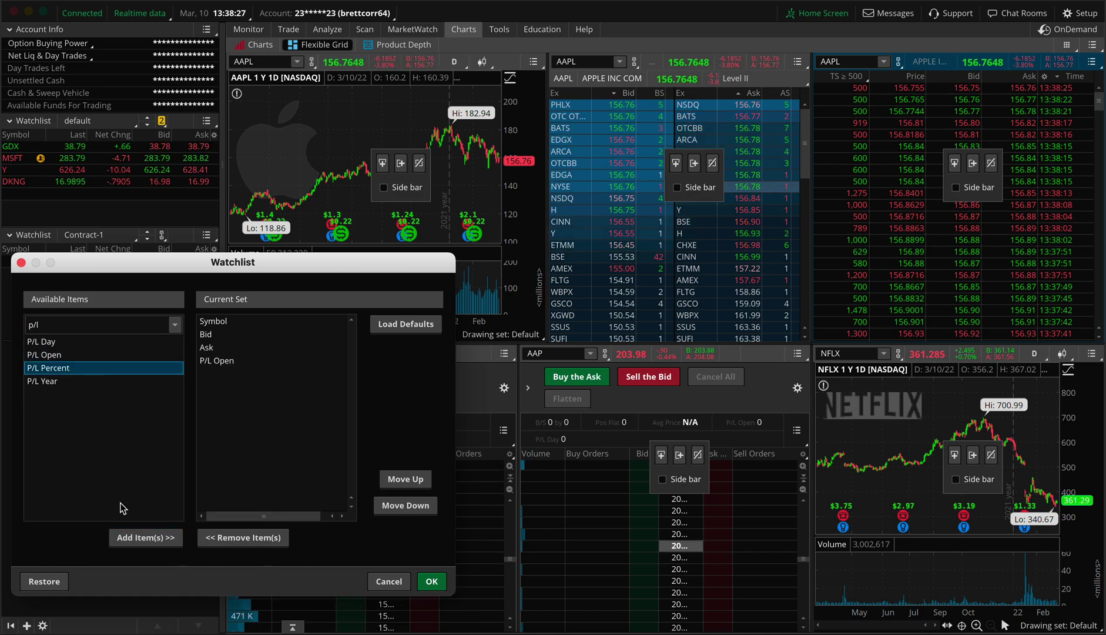
click(136, 536)
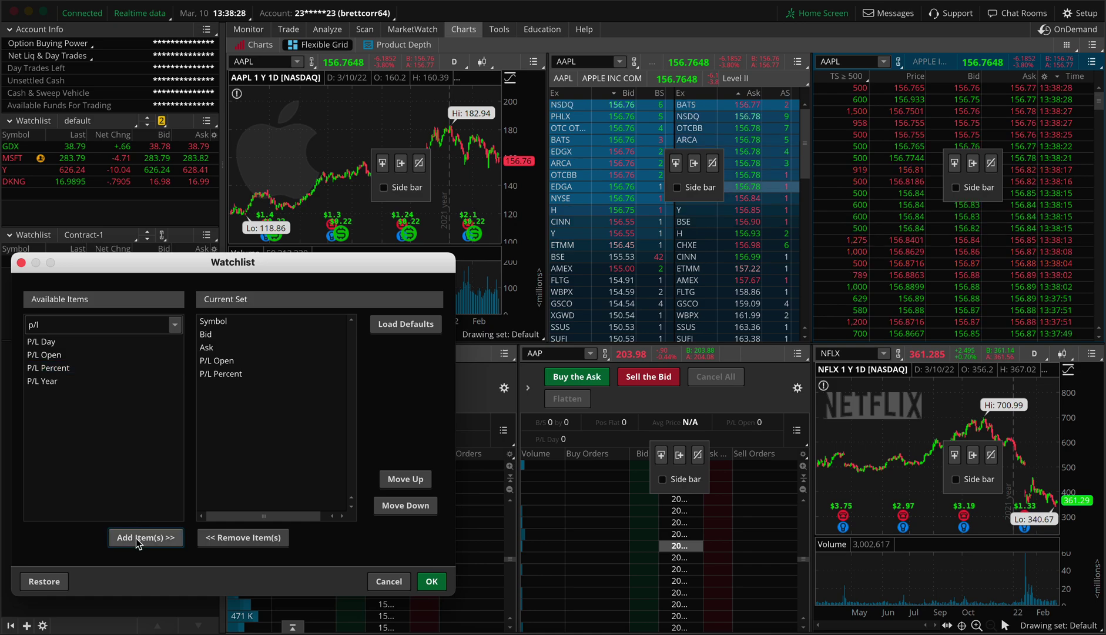
click(434, 581)
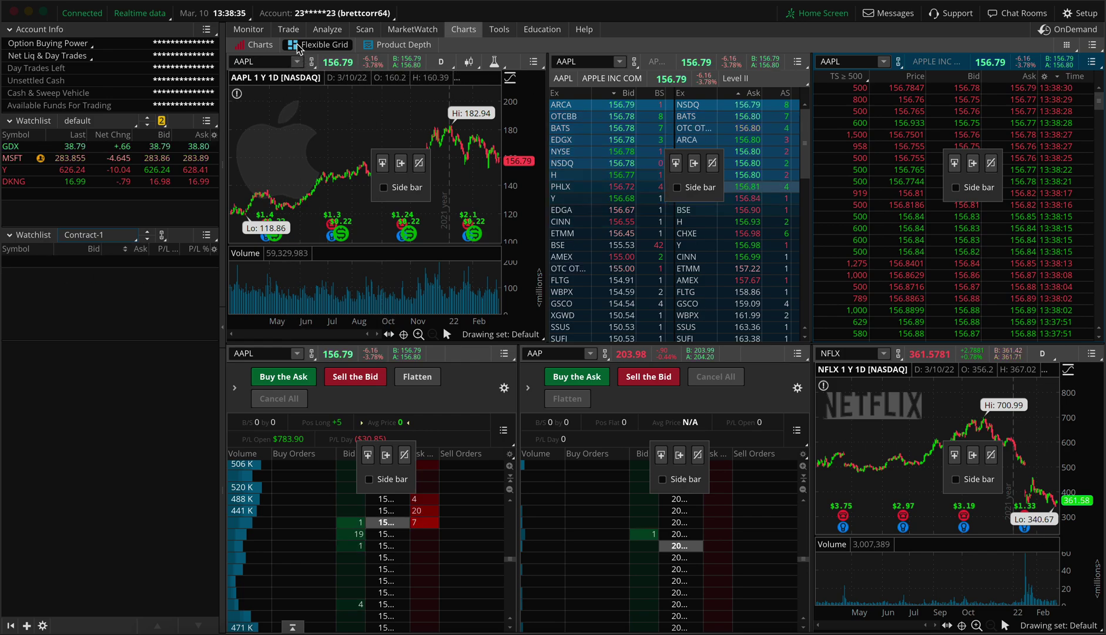
Load AAPL on the Trade tab and expand the 11 MAR 22 Weeklys chain to 14 strikes
mouse_move(296, 35)
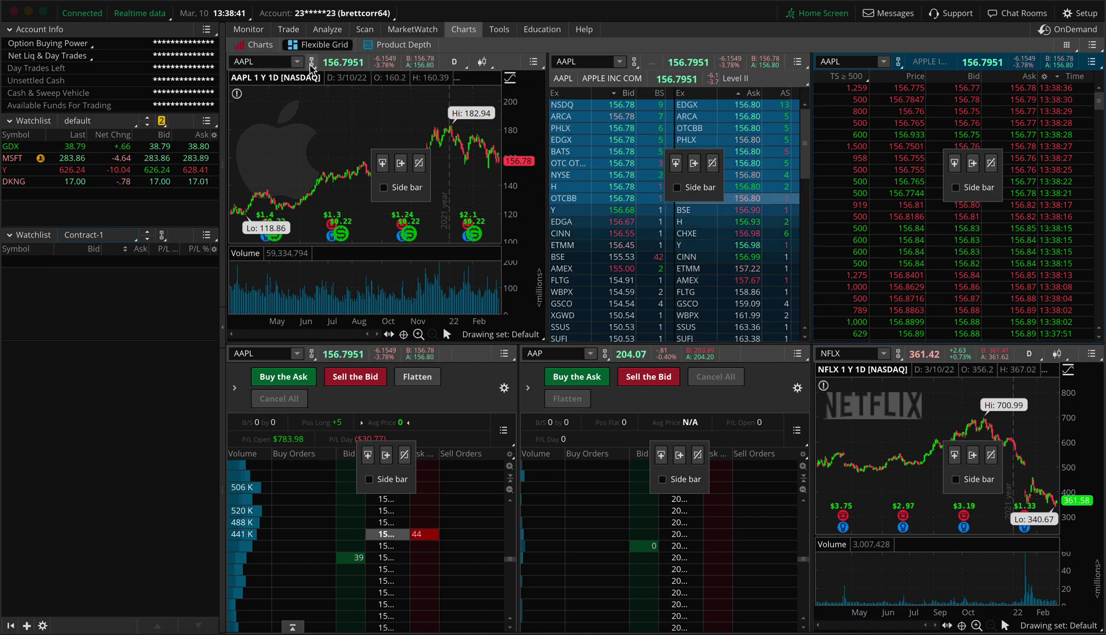
click(289, 31)
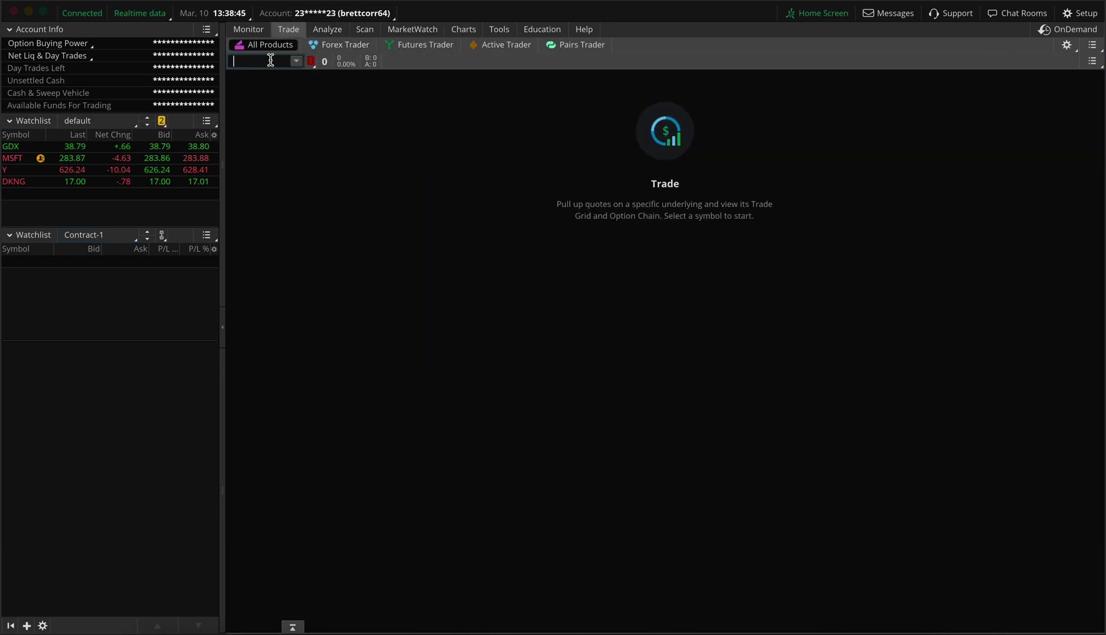
text(AAPL)
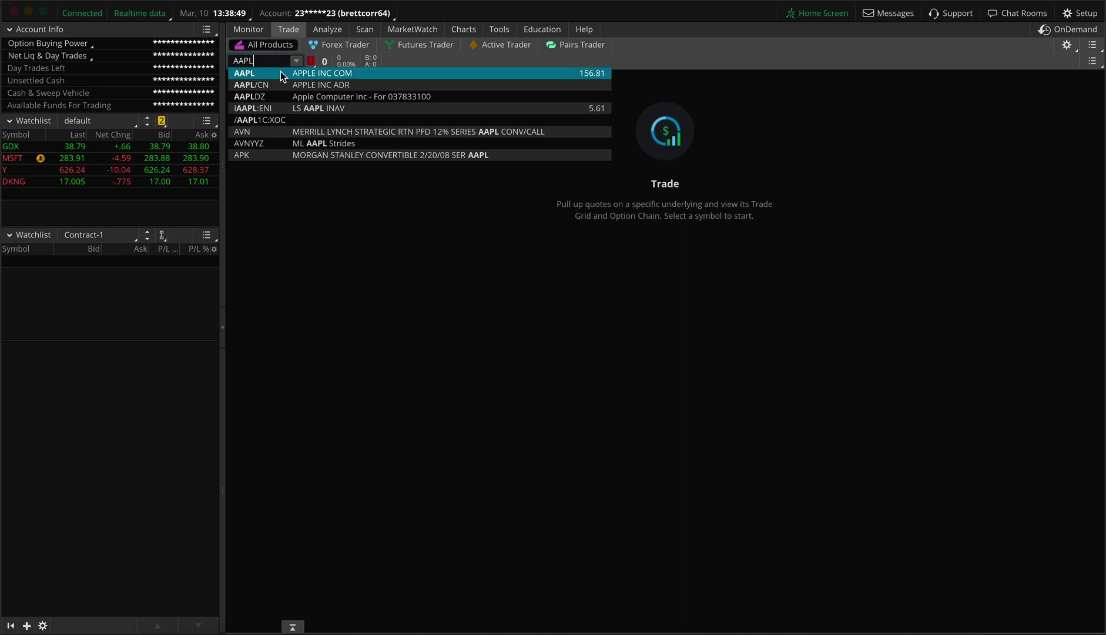
click(280, 73)
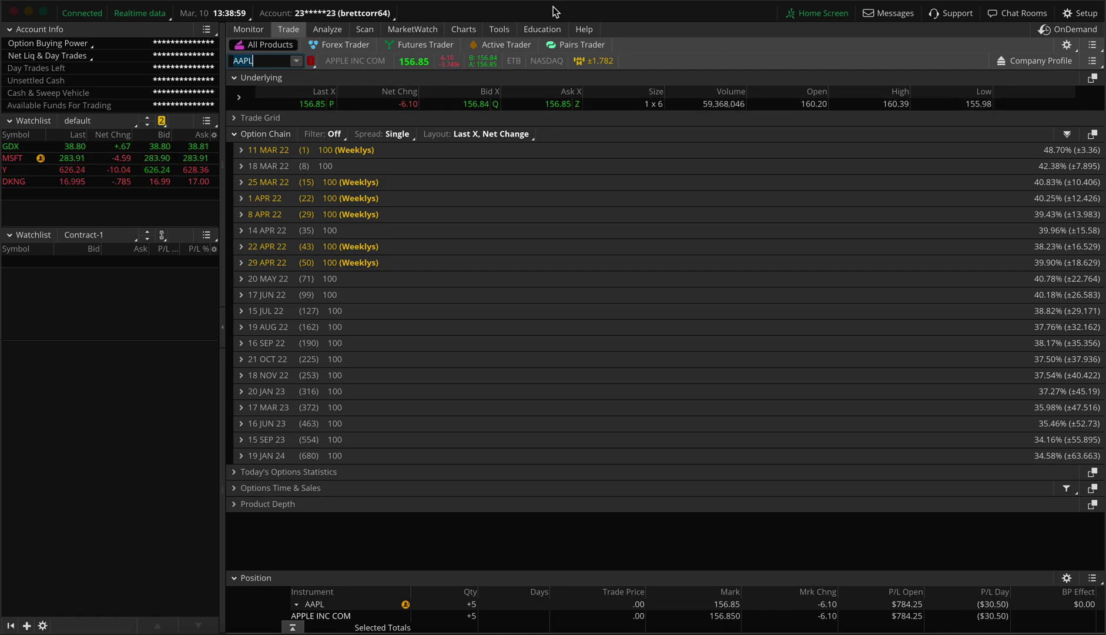
click(246, 151)
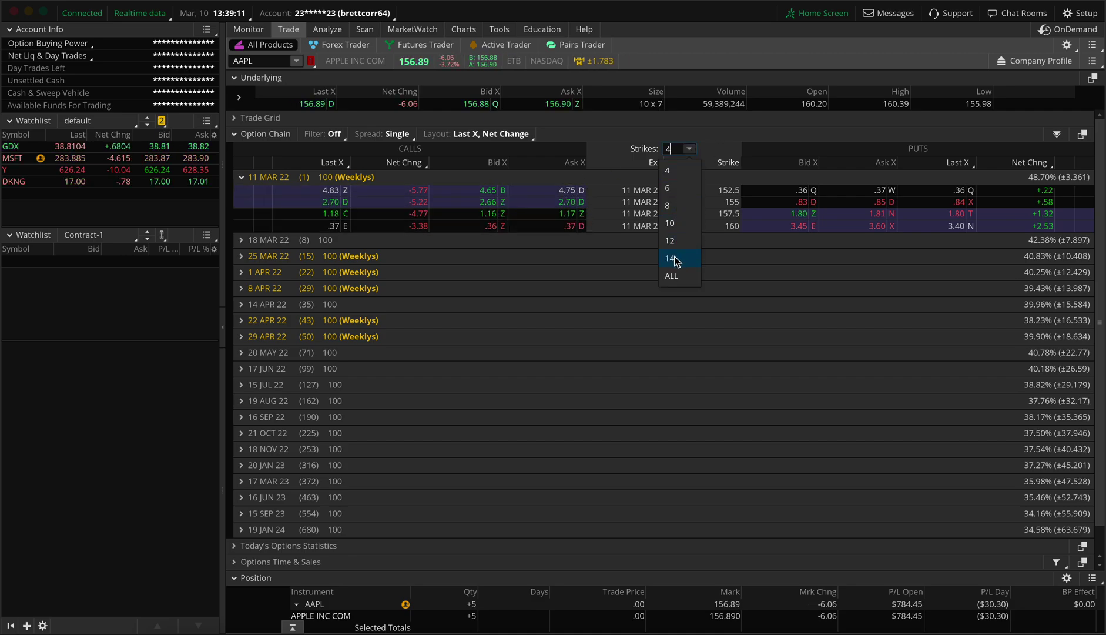
click(675, 259)
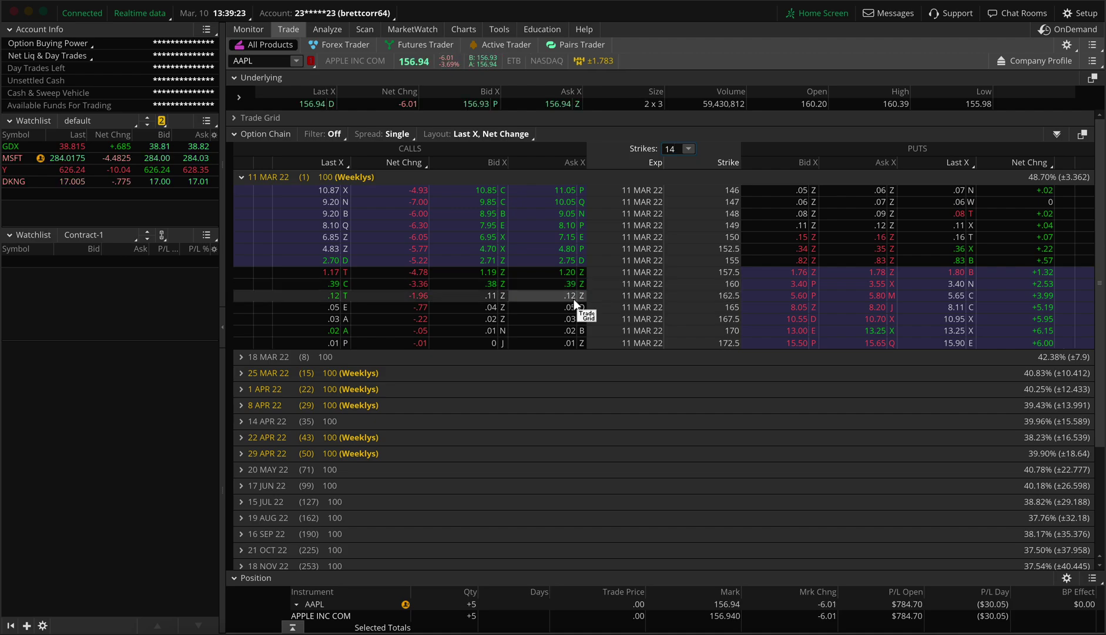
Copy the AAPL 11 MAR 22 157.5 call and paste it into the Contract-1 watchlist
right_click(565, 274)
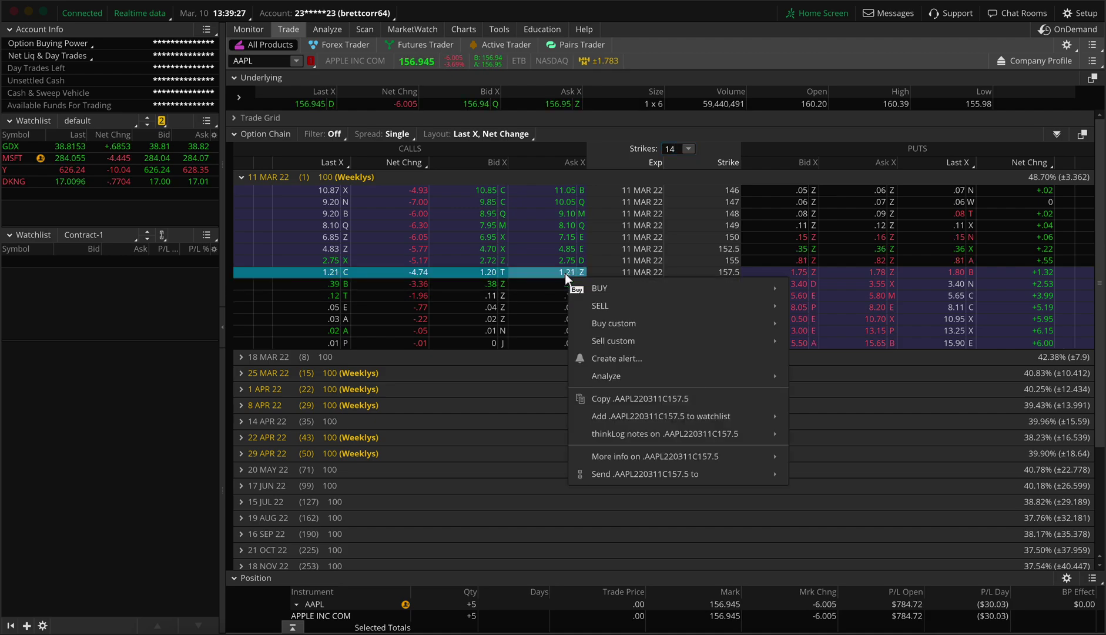
click(633, 398)
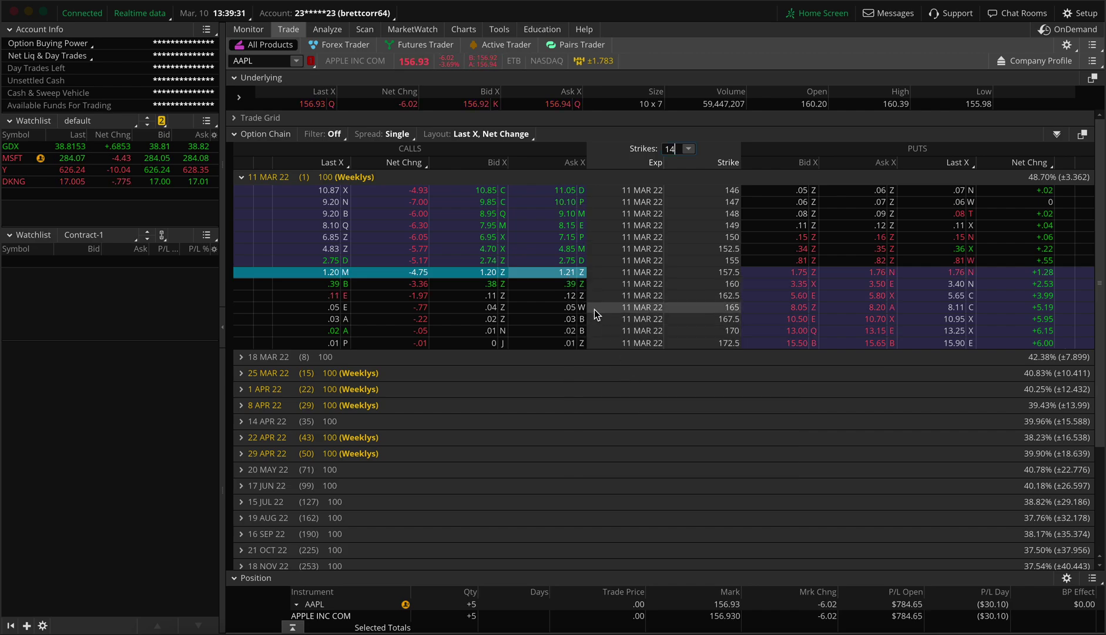
right_click(563, 270)
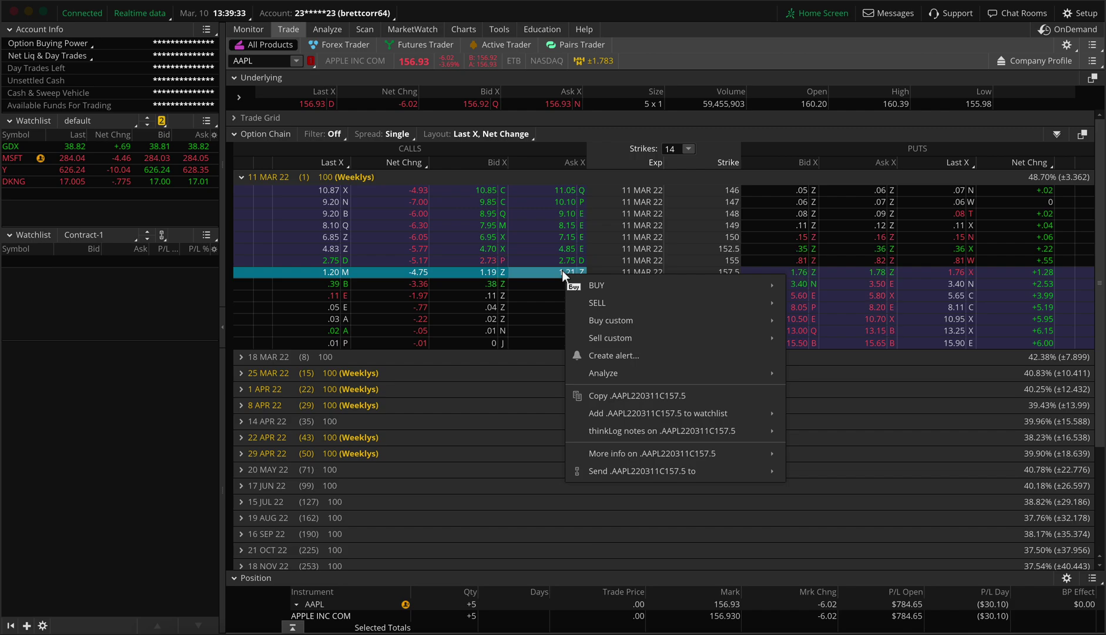
click(611, 393)
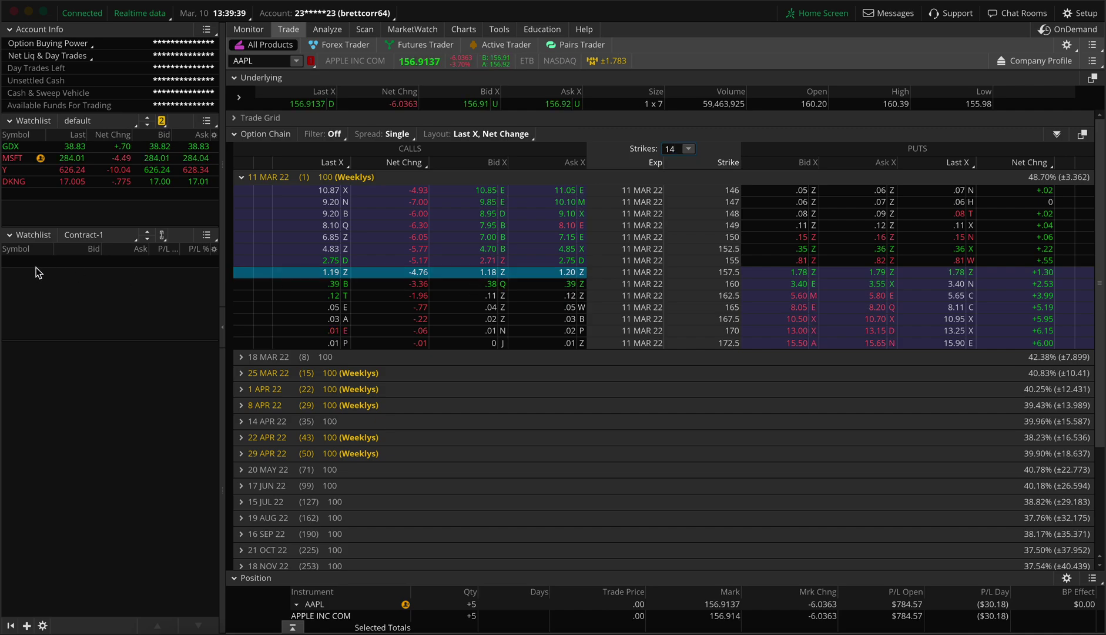
click(14, 261)
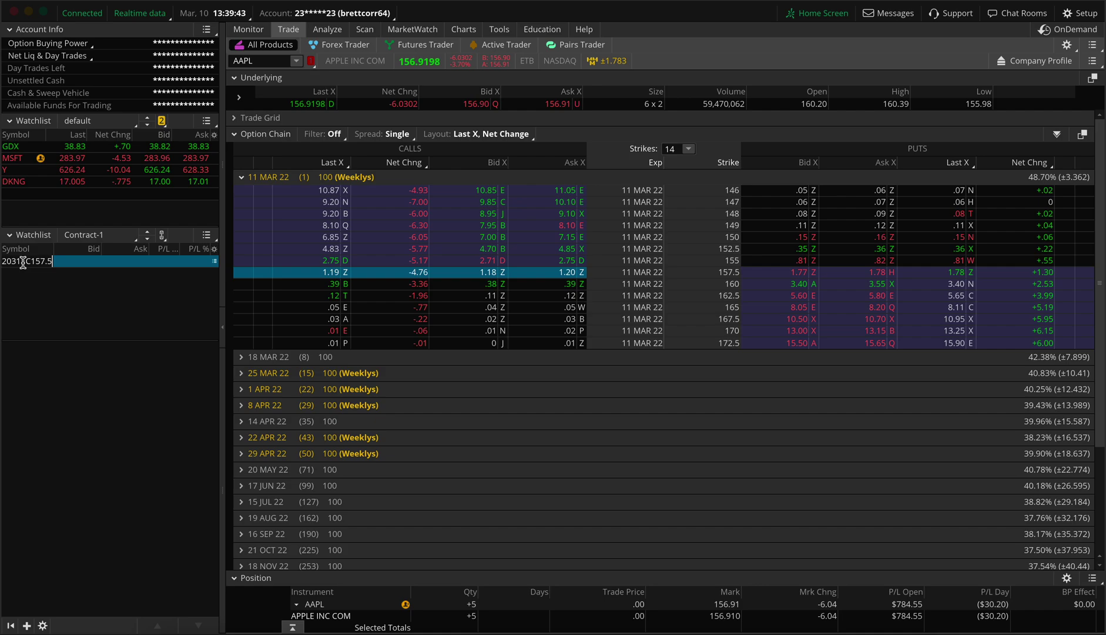
key(Return)
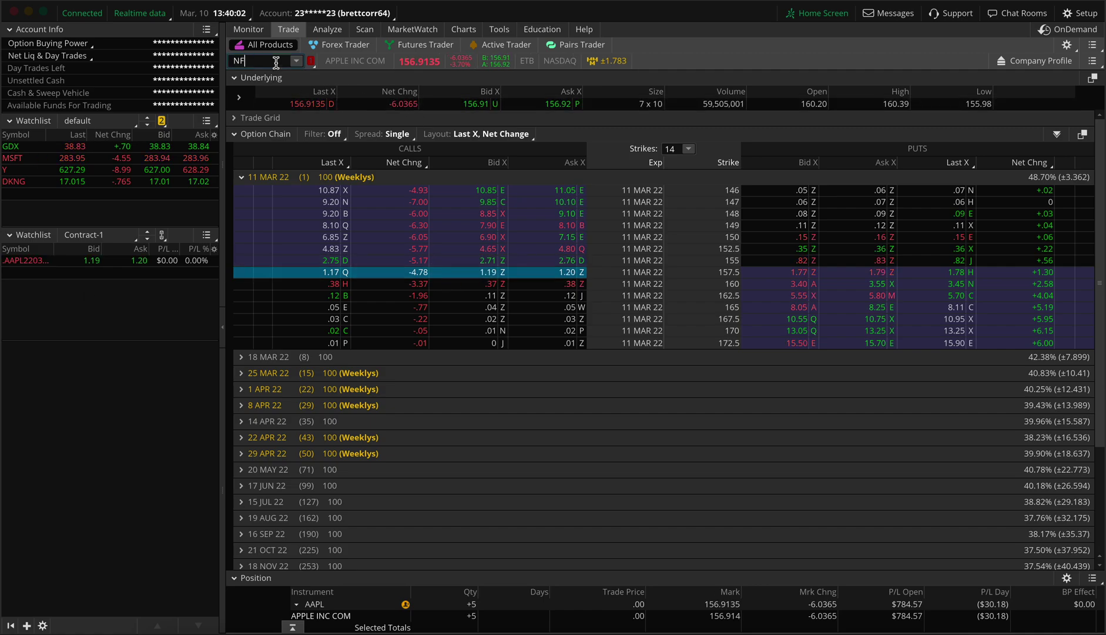
Load the NFLX option chain limited to 14 strikes
text(LX)
key(Return)
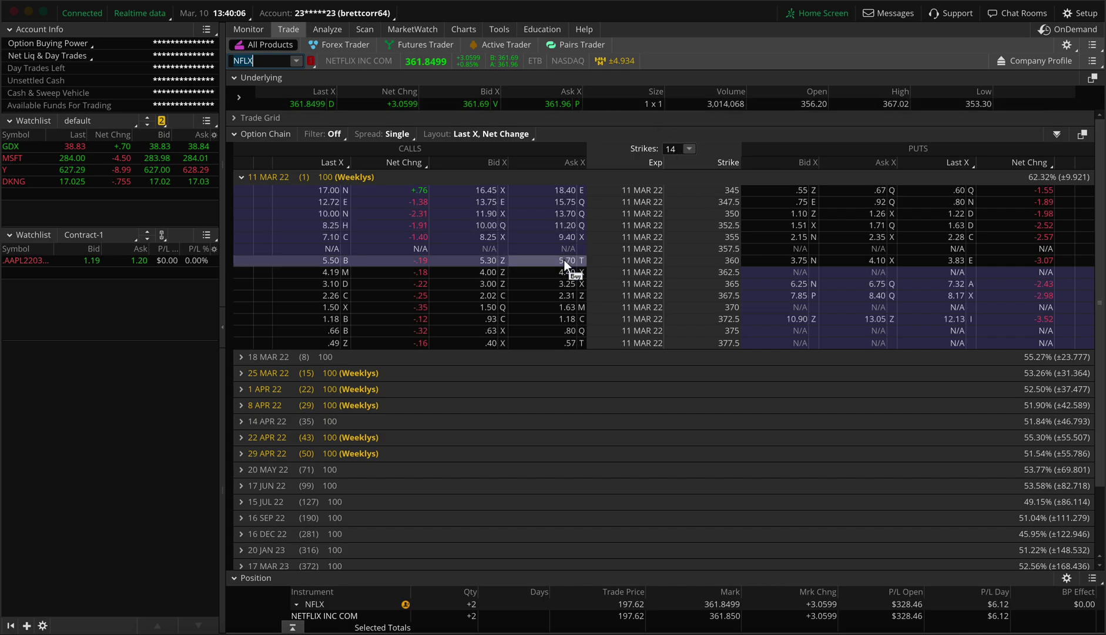
click(675, 274)
click(689, 150)
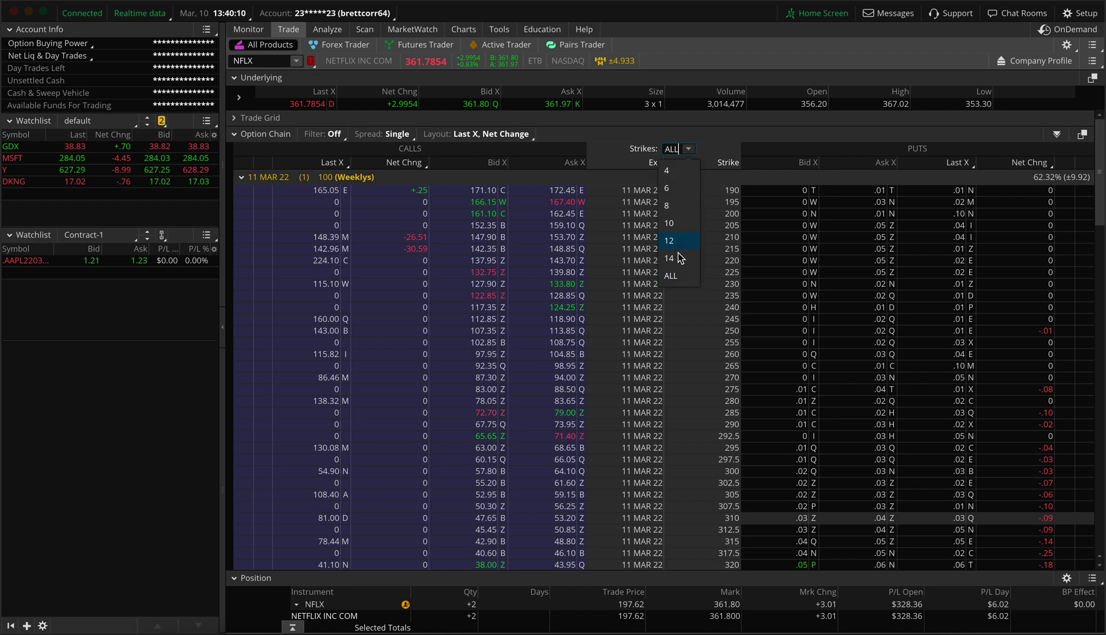
click(674, 259)
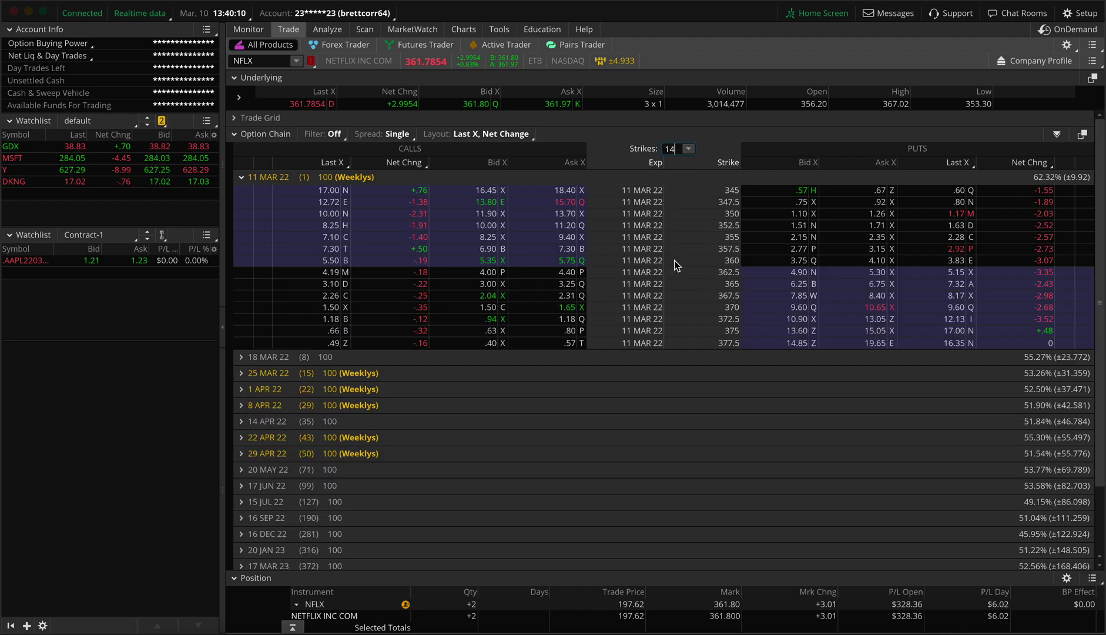
Copy the NFLX 362.5 and 370 calls into the Contract-1 watchlist
right_click(552, 273)
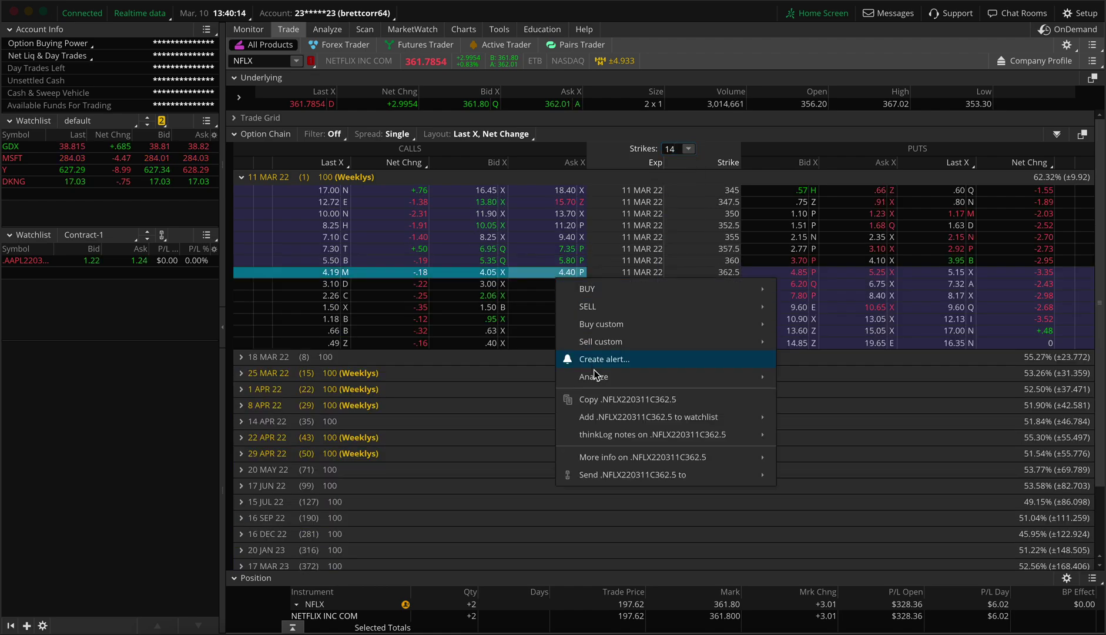
click(598, 398)
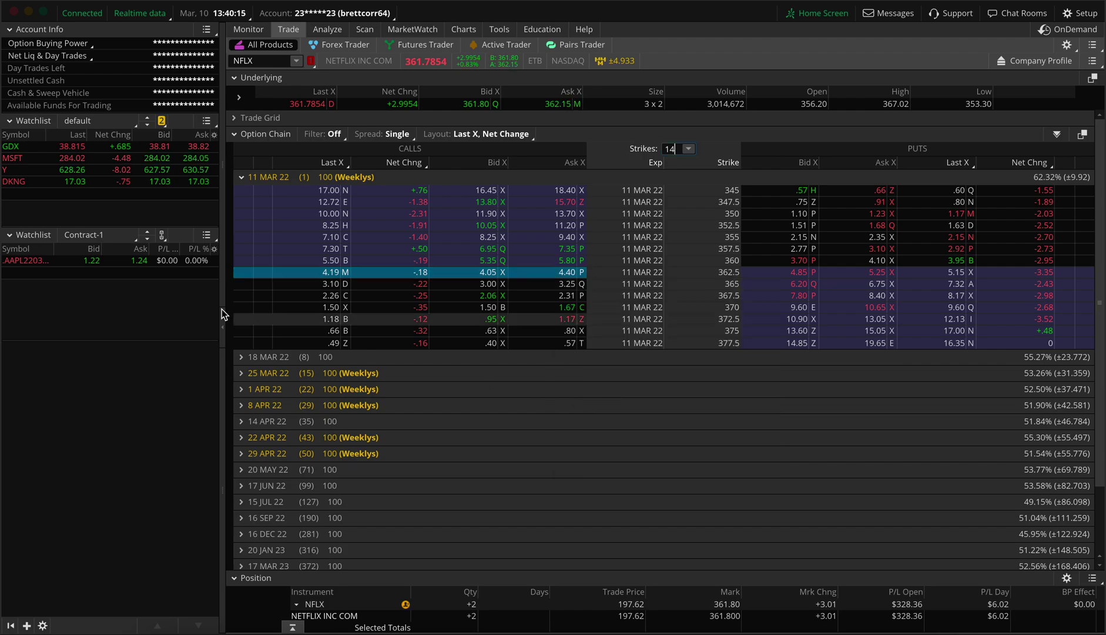
click(31, 270)
key(ctrl+v)
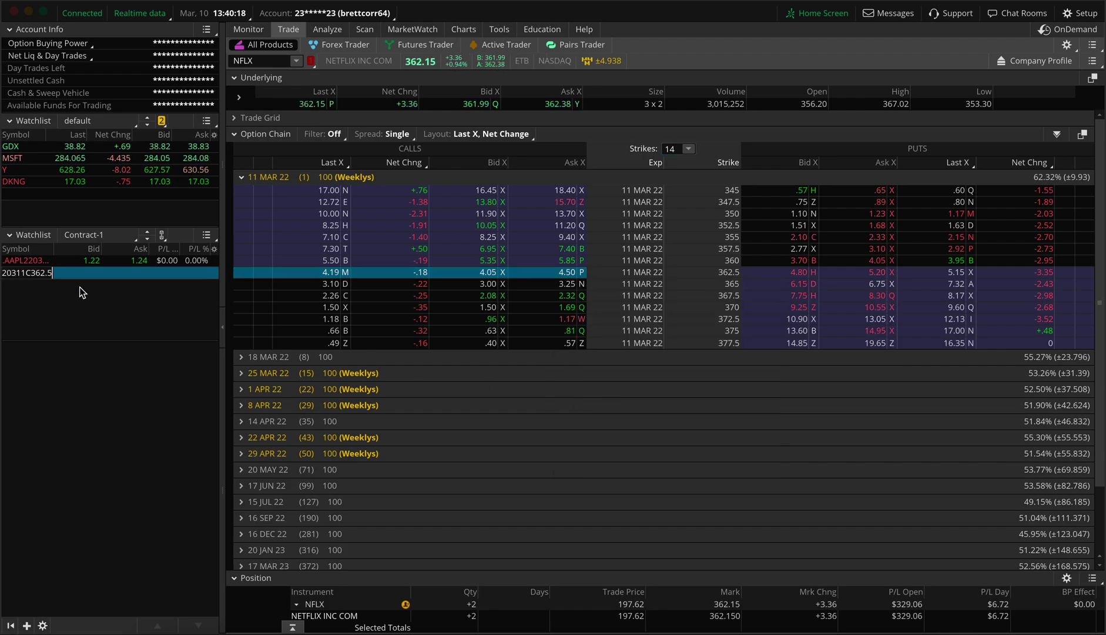
key(Return)
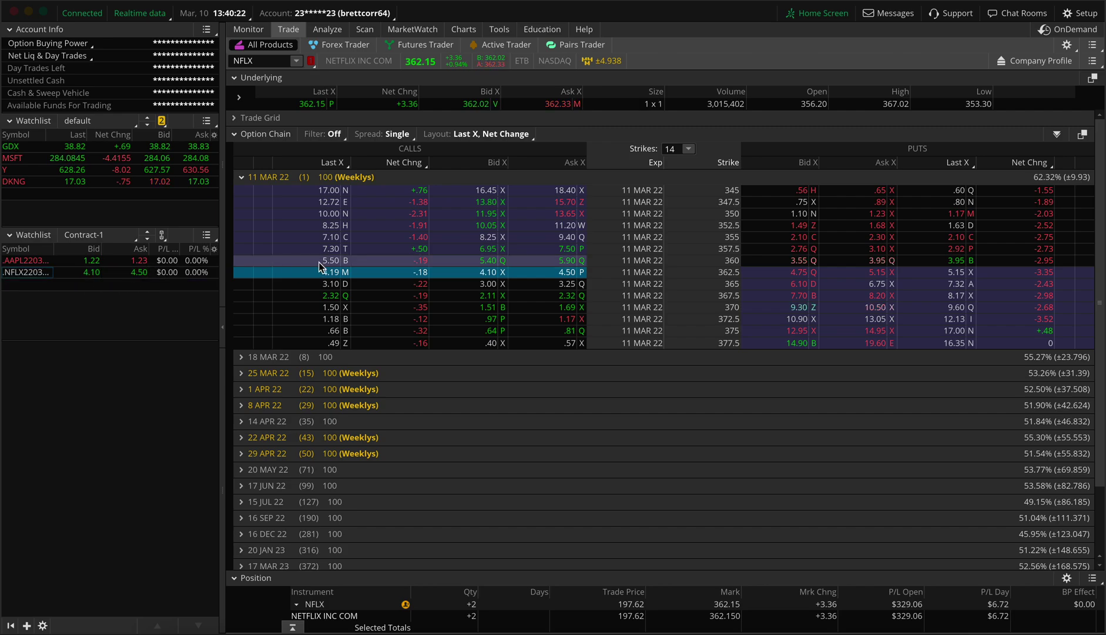
right_click(549, 306)
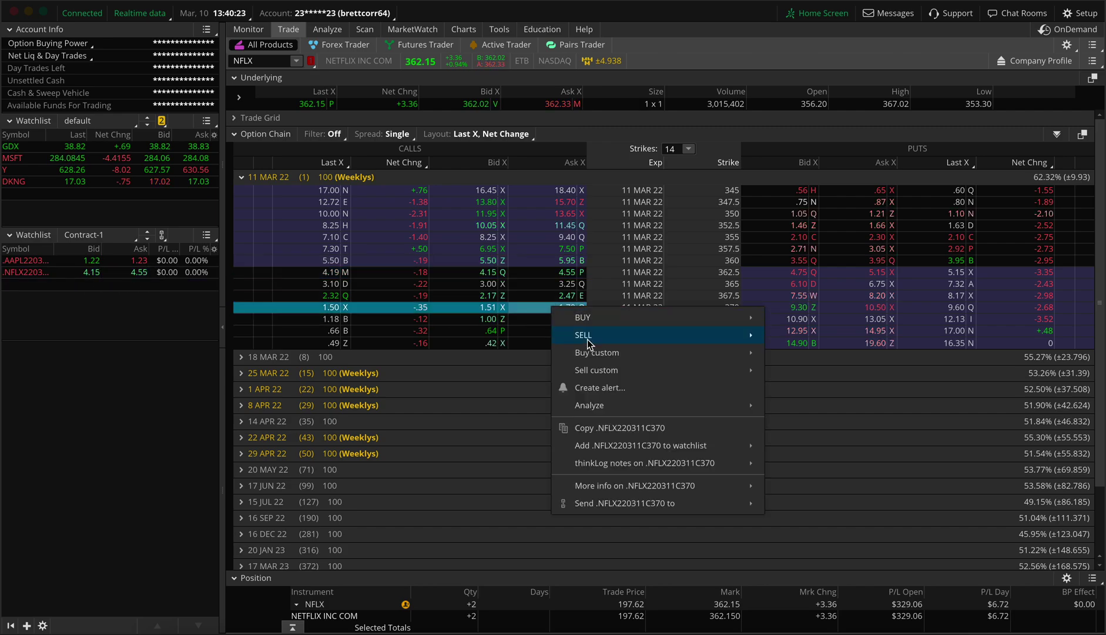
click(596, 424)
click(59, 282)
key(ctrl+v)
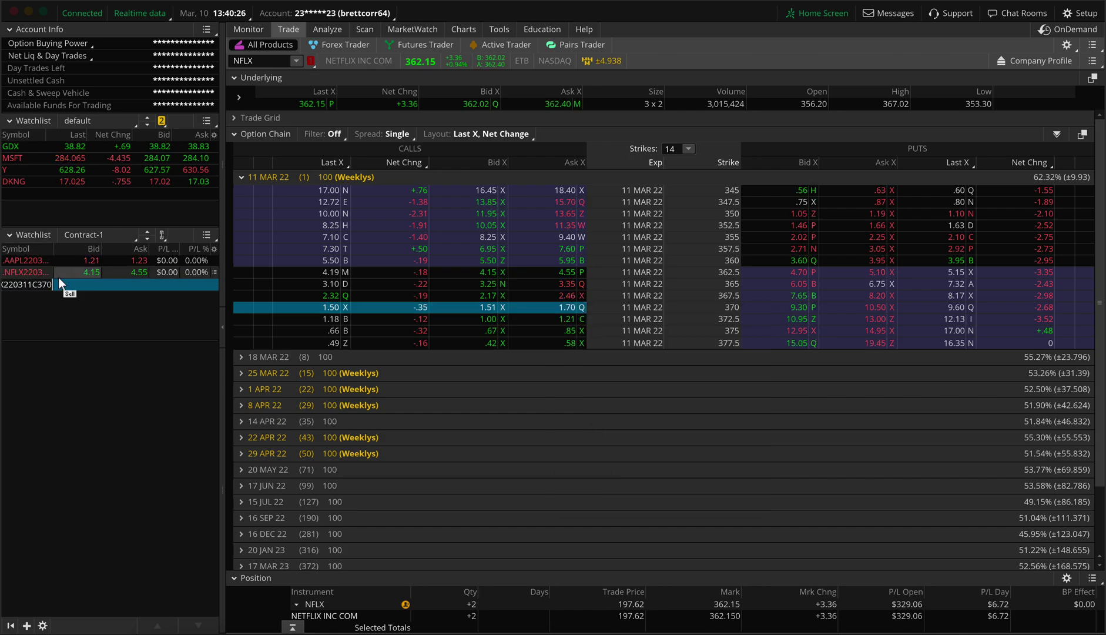
key(Return)
Add the NFLX 372.5 call to Contract-1 and return to the Flexible Grid charts
right_click(557, 318)
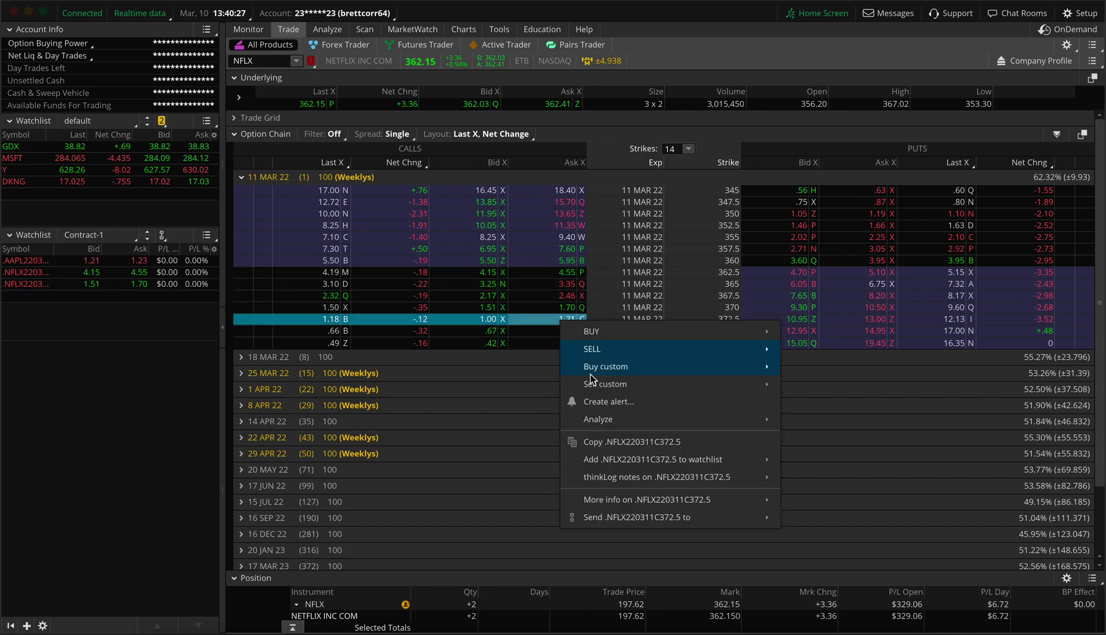
click(592, 441)
click(59, 295)
key(ctrl+v)
key(Return)
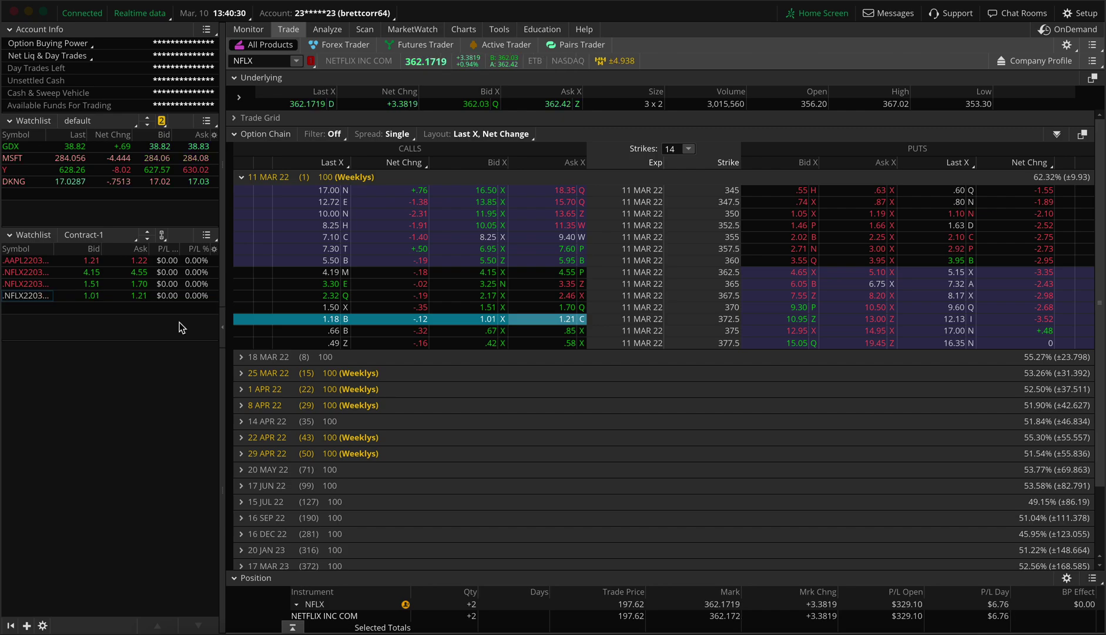
click(462, 30)
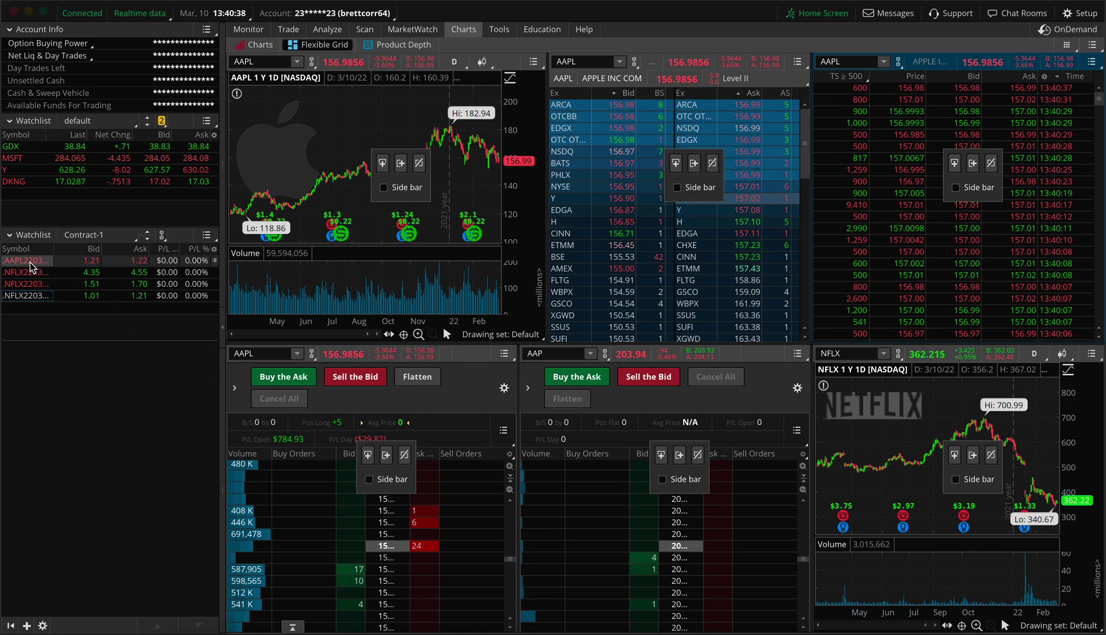
Put the Contract-1 watchlist and the Active Trader ladder in the red link group
click(161, 235)
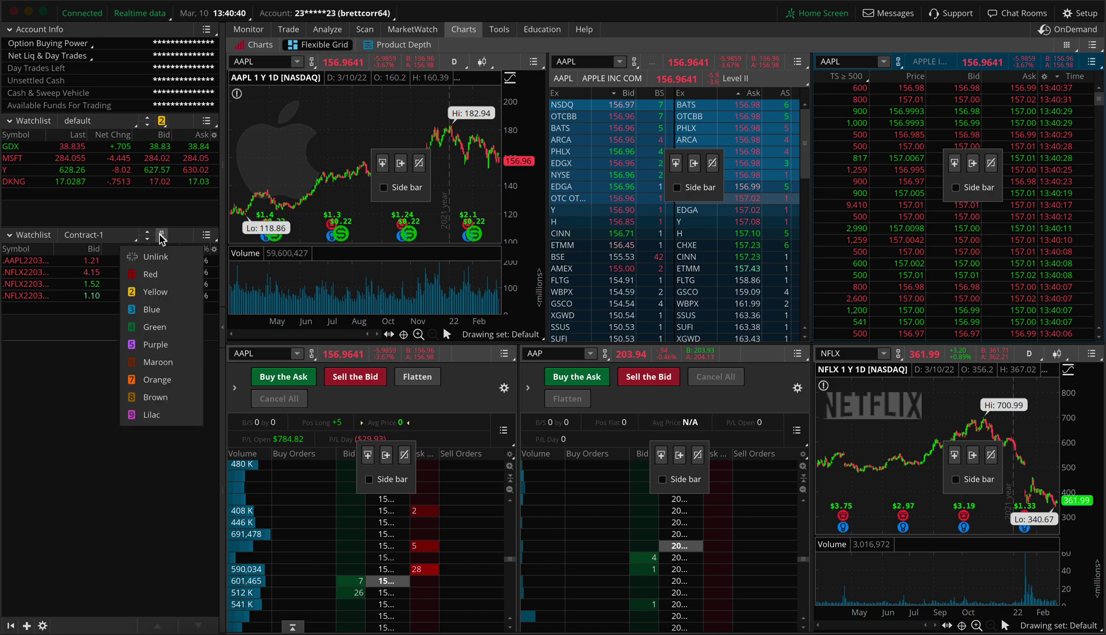
click(156, 276)
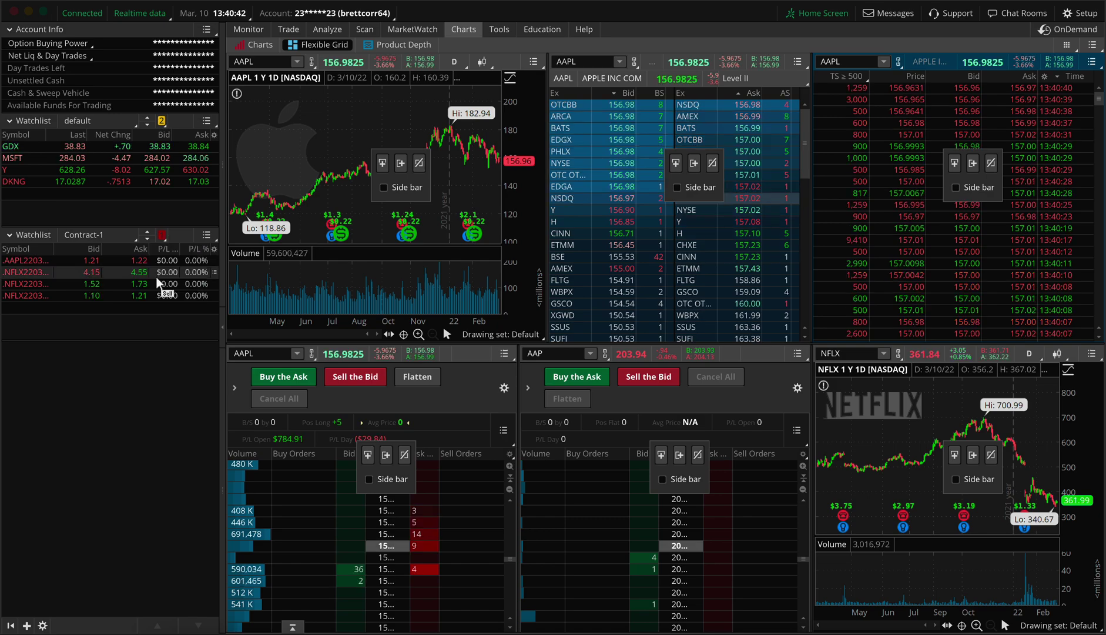
click(312, 354)
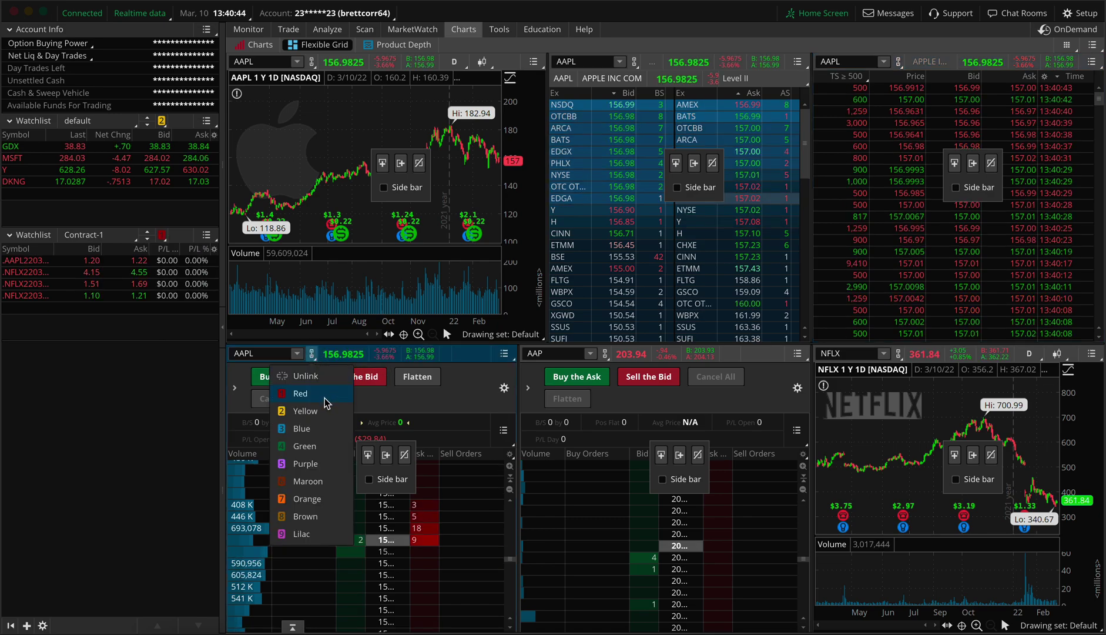
click(300, 393)
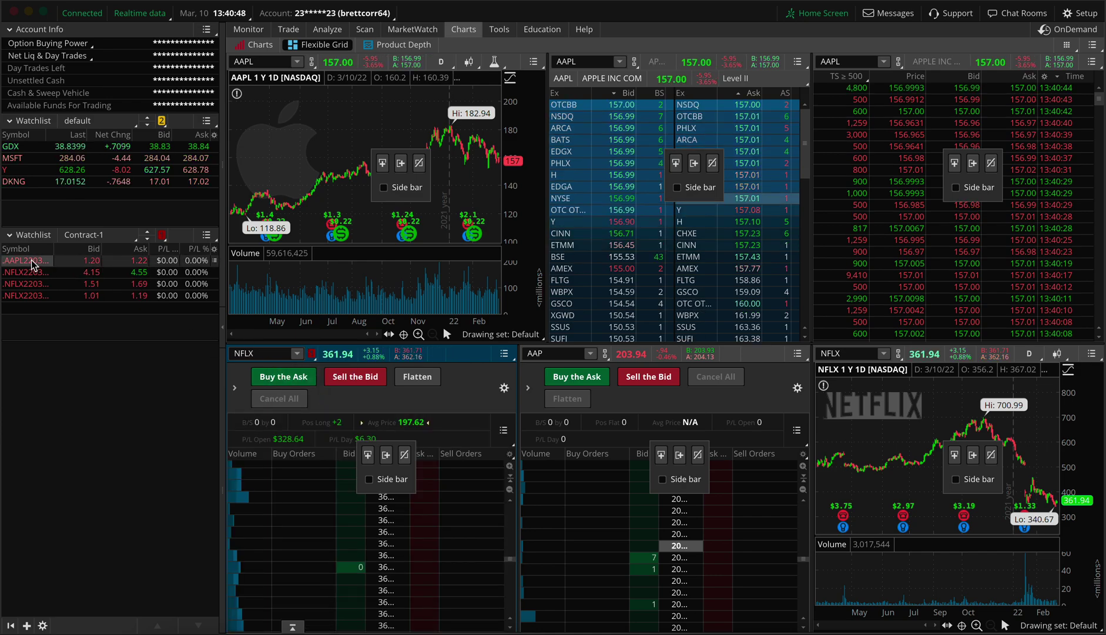
Load the AAPL 157.5 call into the ladder and place a Sell -3 limit near the ask
right_click(33, 265)
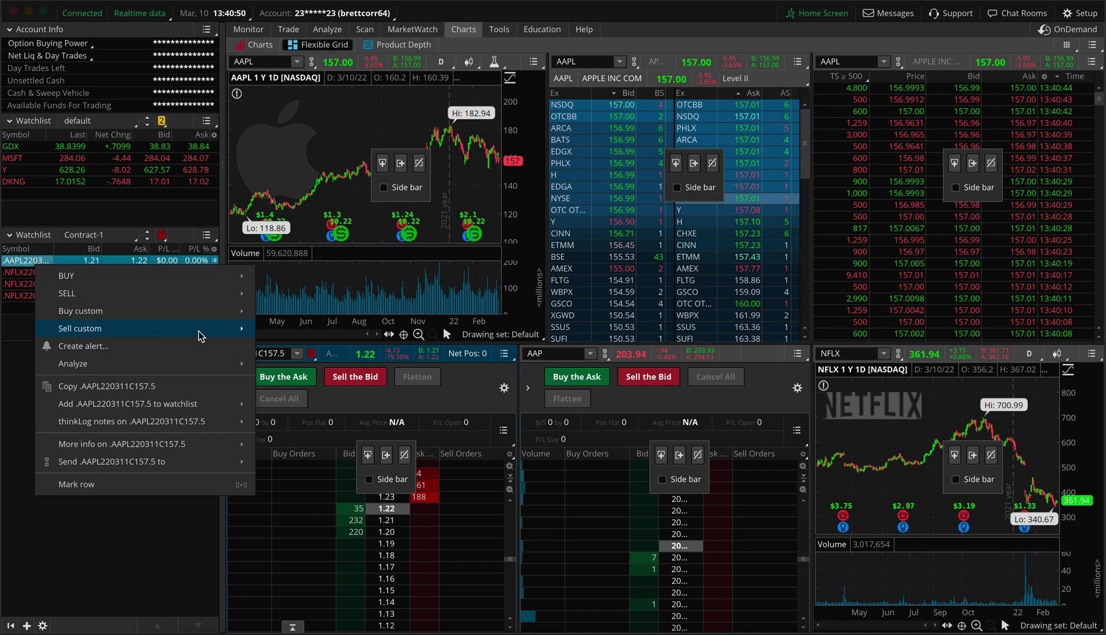
click(361, 397)
click(277, 379)
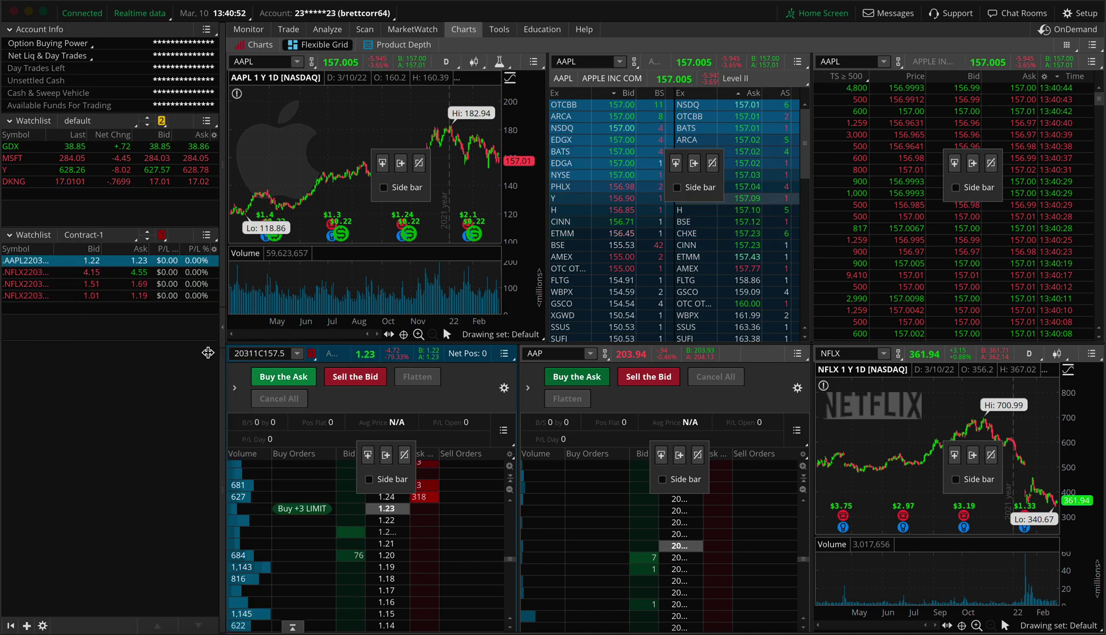
click(274, 398)
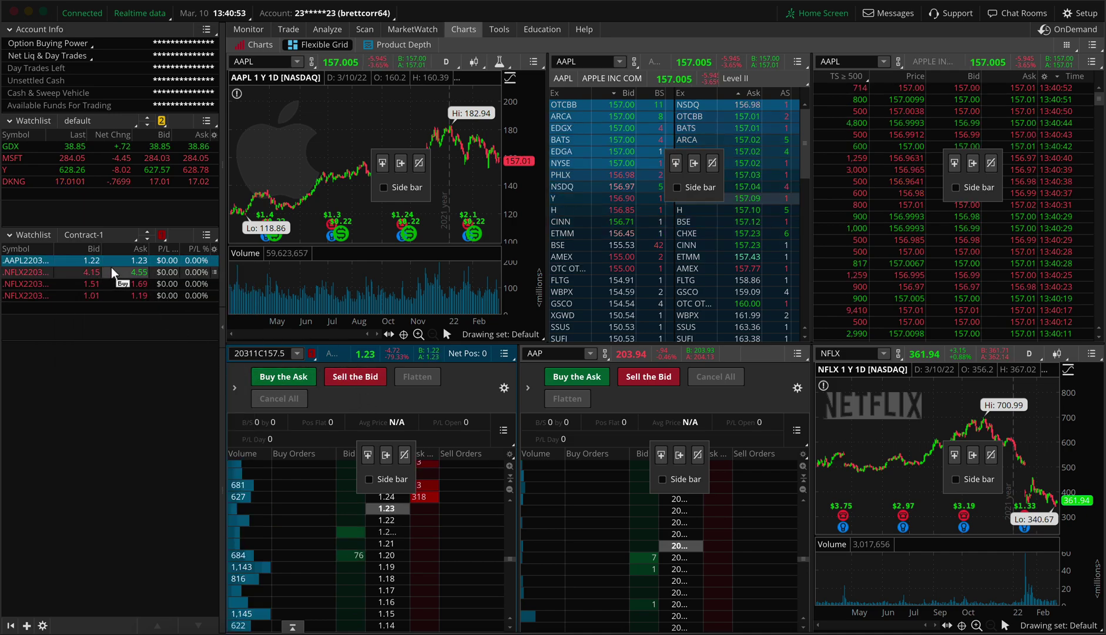
click(35, 272)
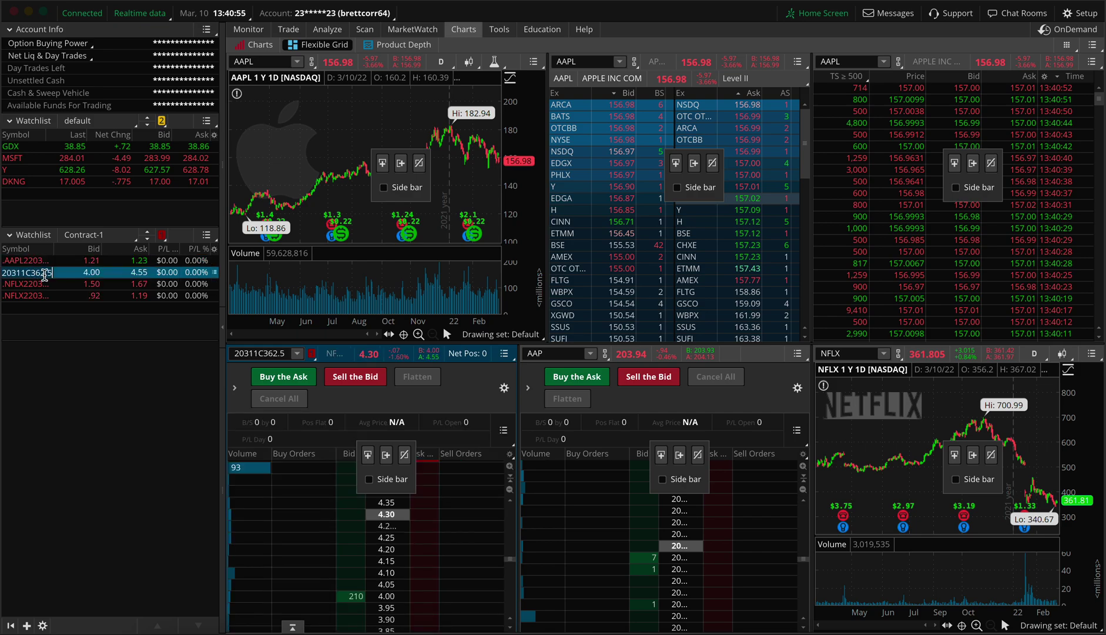
click(38, 284)
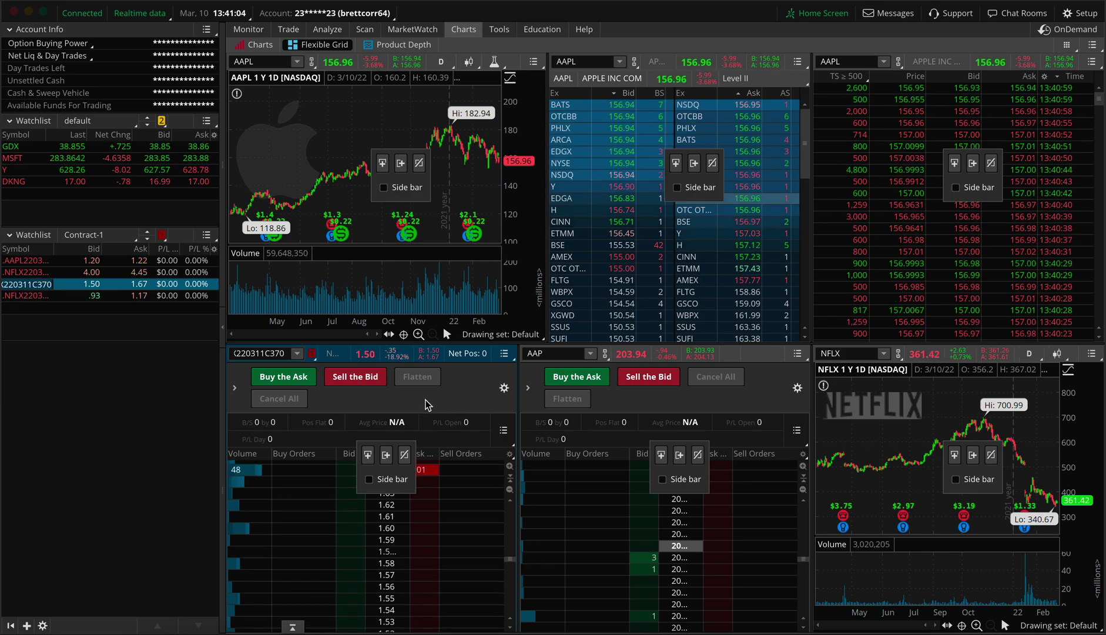
click(30, 262)
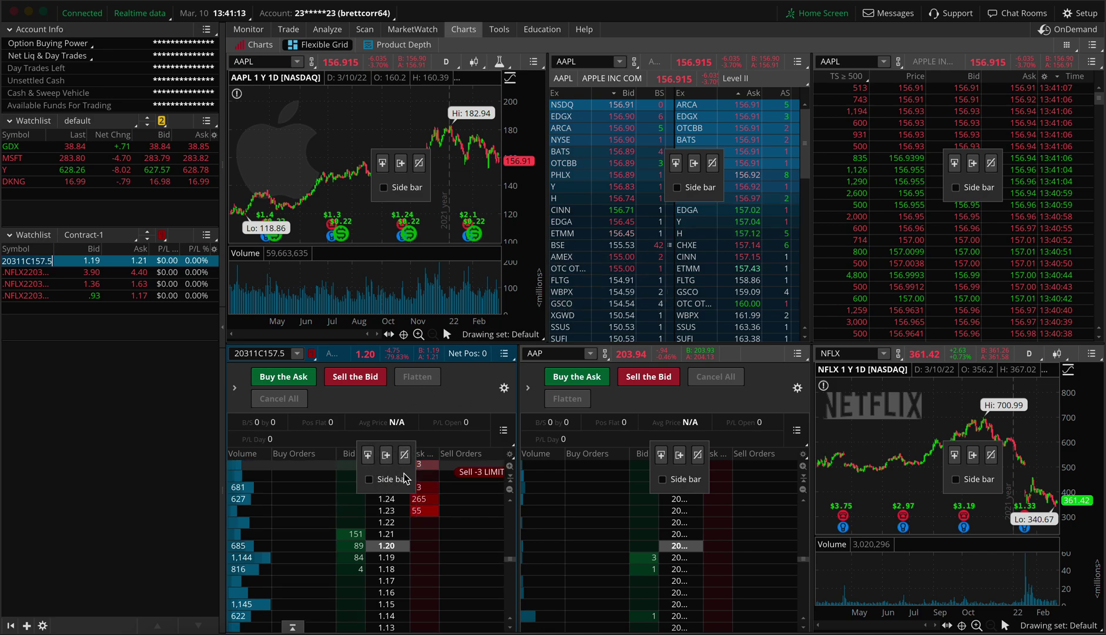
click(426, 471)
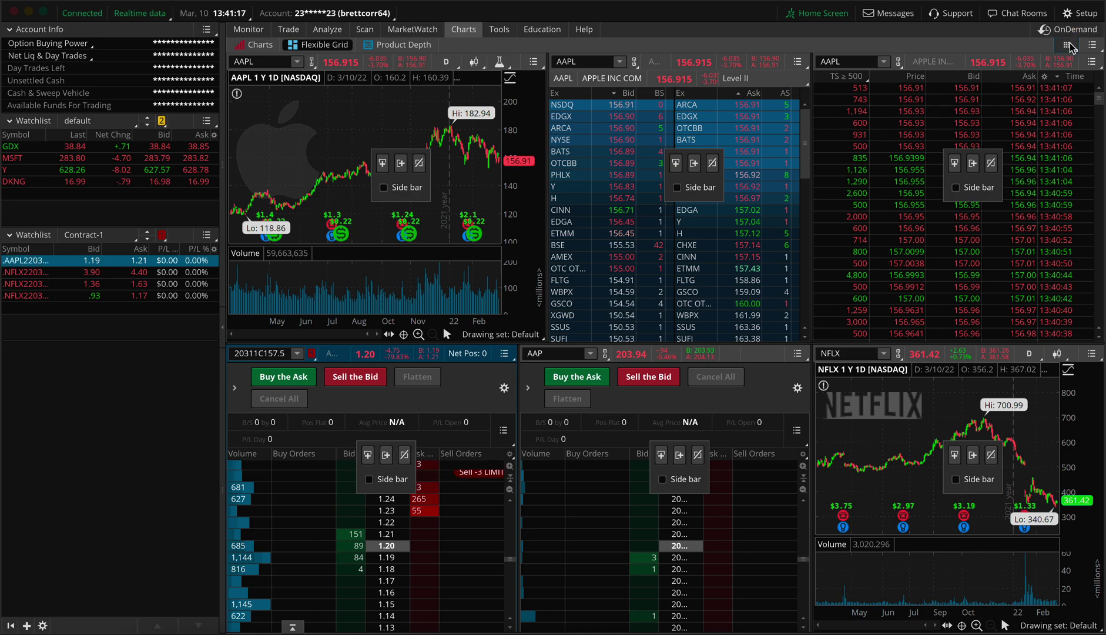
Turn off Customize grid for the Flexible Grid layout
click(1067, 45)
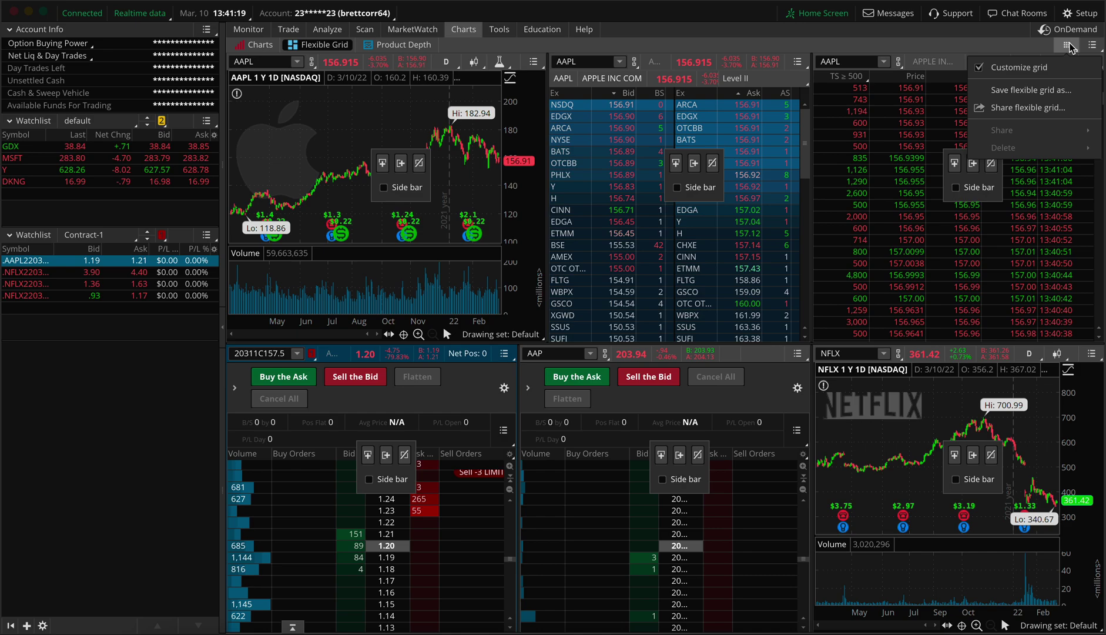
click(1022, 72)
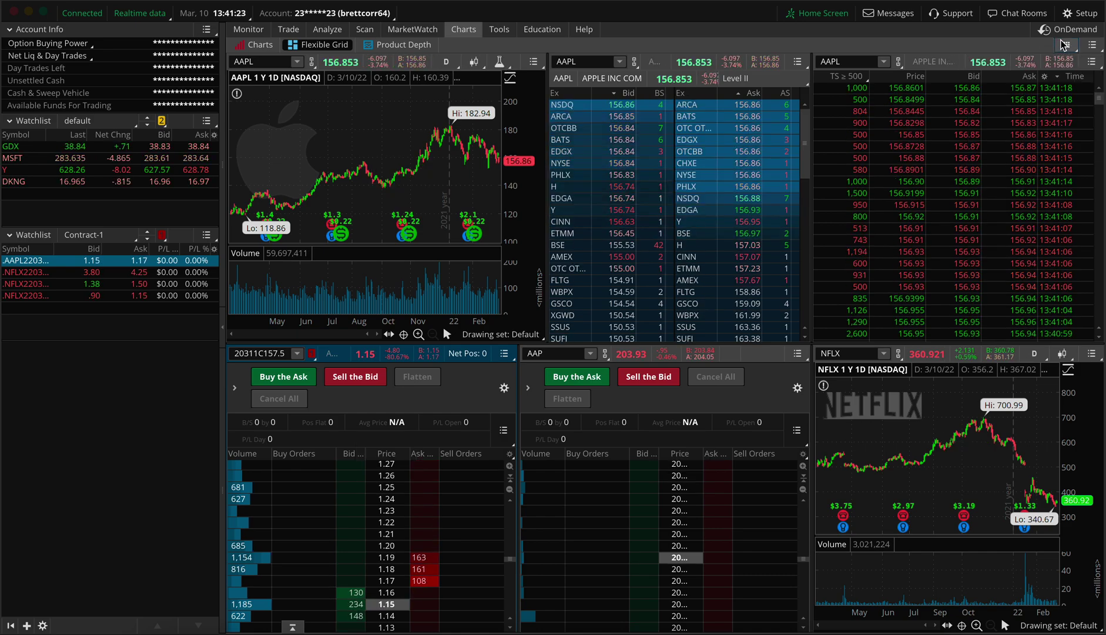
click(348, 384)
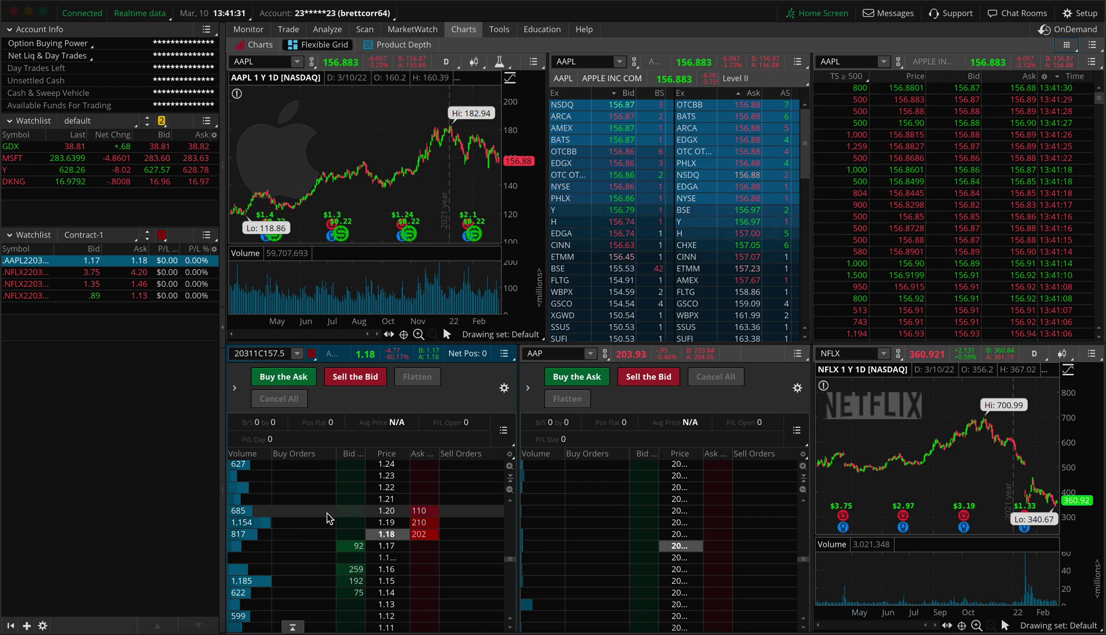
Enable auto send with order quantity 1 on both Active Trader ladders
click(235, 388)
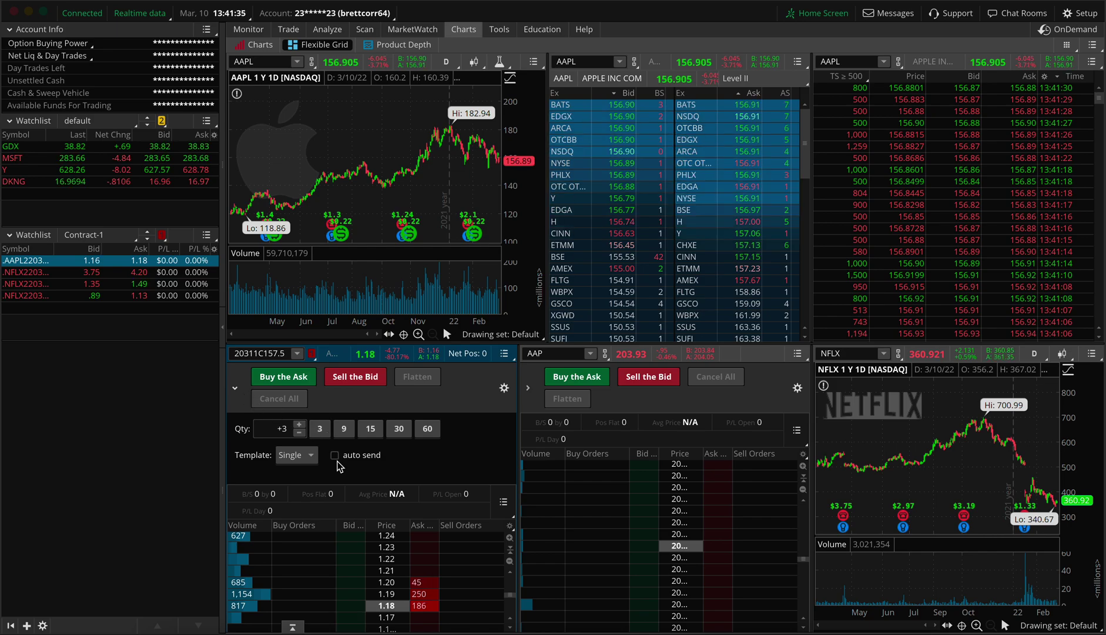
click(335, 455)
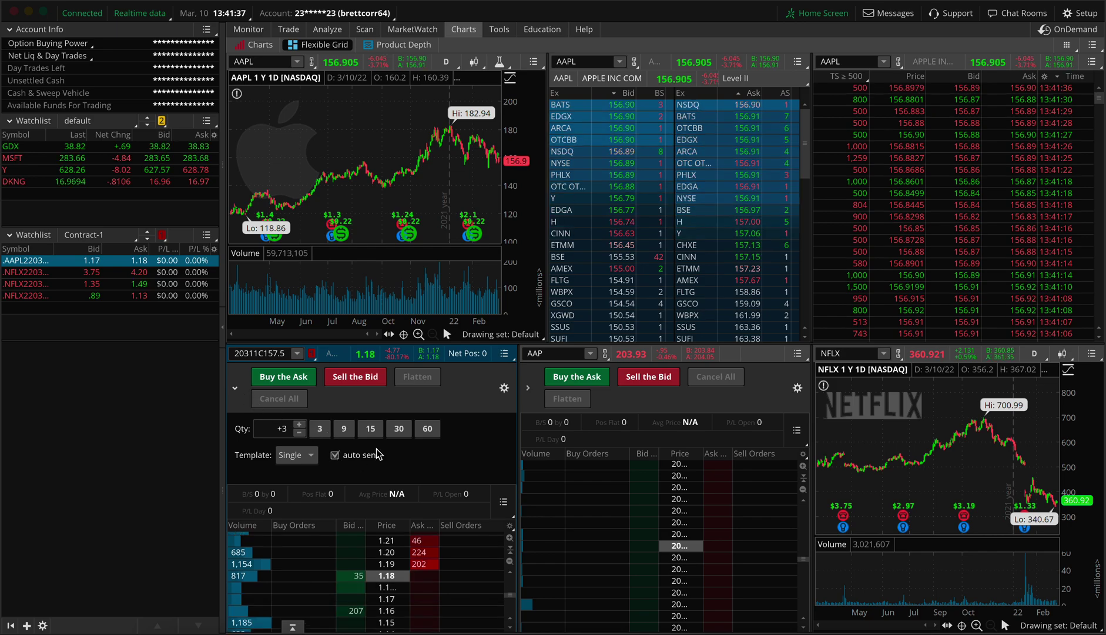
click(527, 387)
click(627, 455)
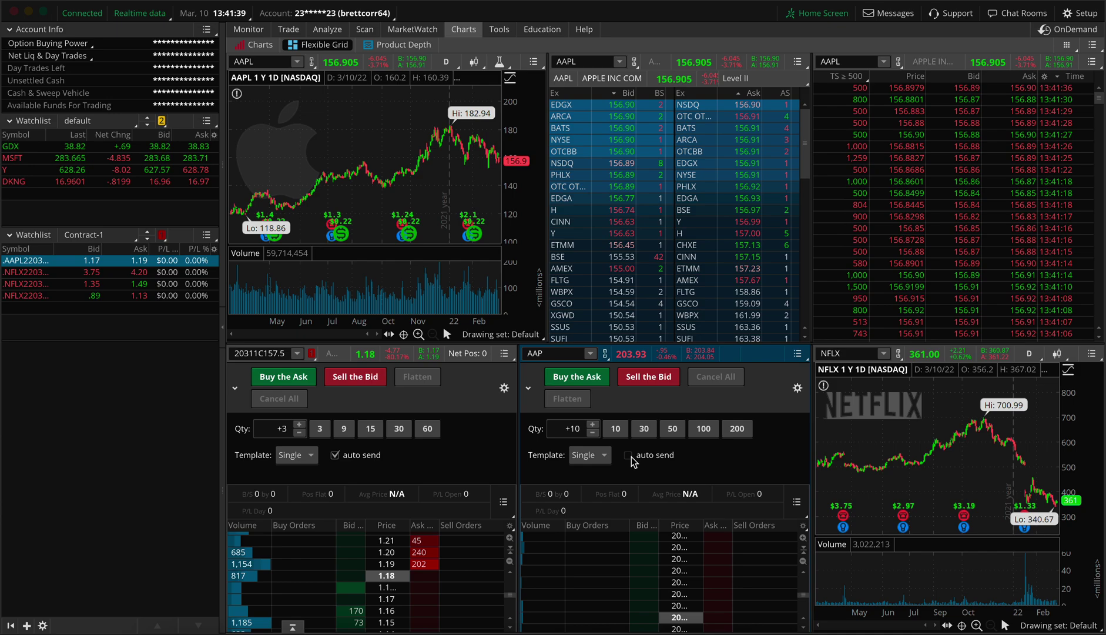
click(593, 436)
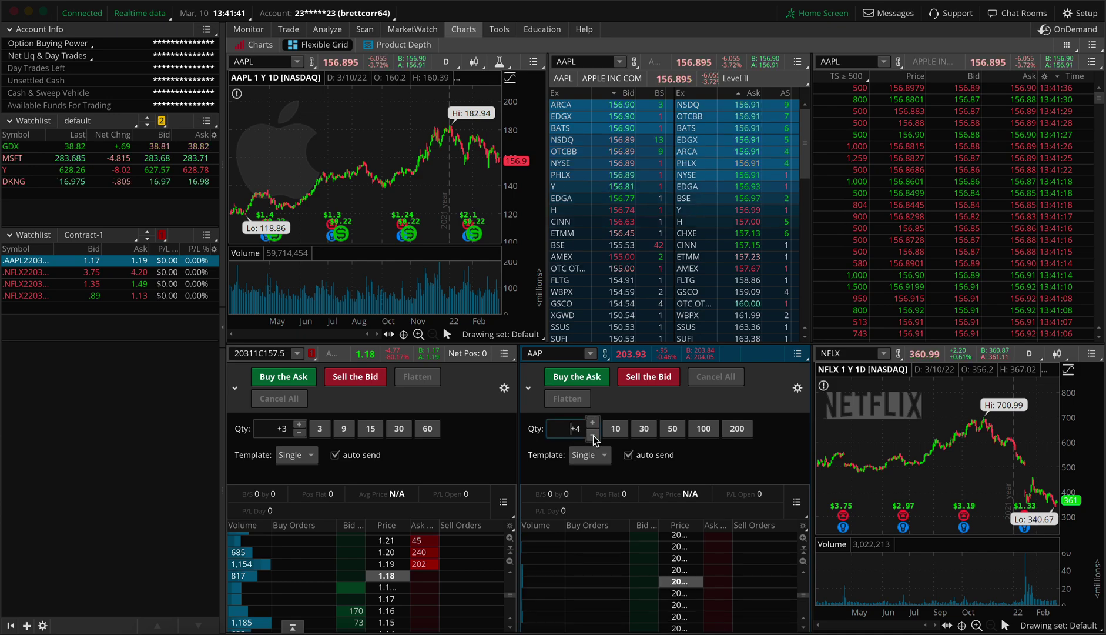
click(299, 432)
click(299, 433)
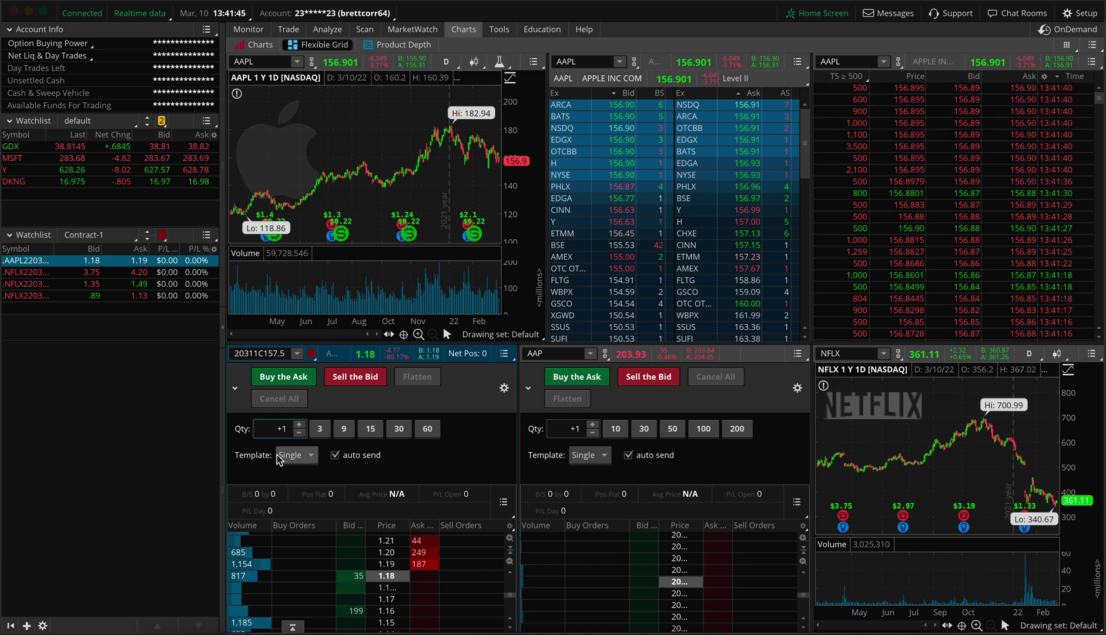
click(234, 387)
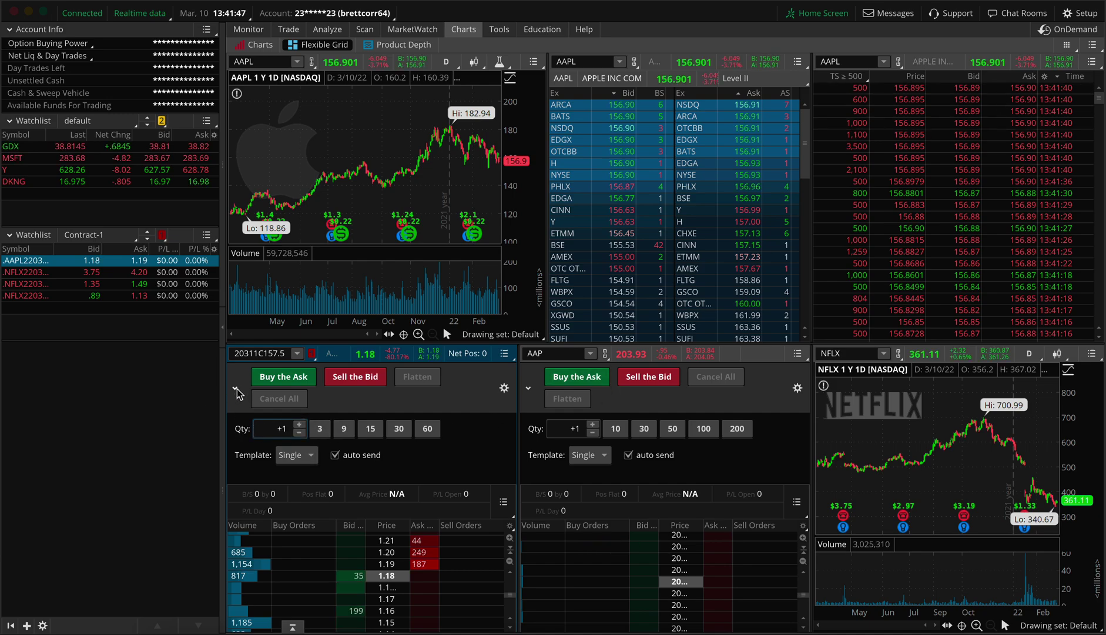
click(525, 388)
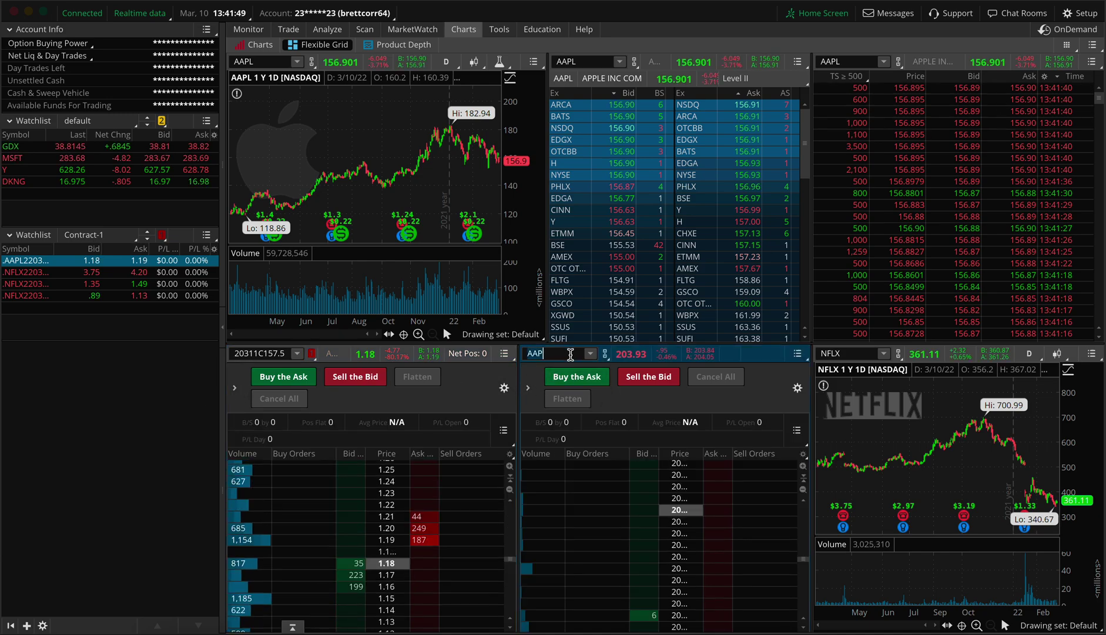
Switch the second ladder's symbol from AAP to AAPL
click(569, 354)
key(BackSpace)
text(AAPL)
key(Return)
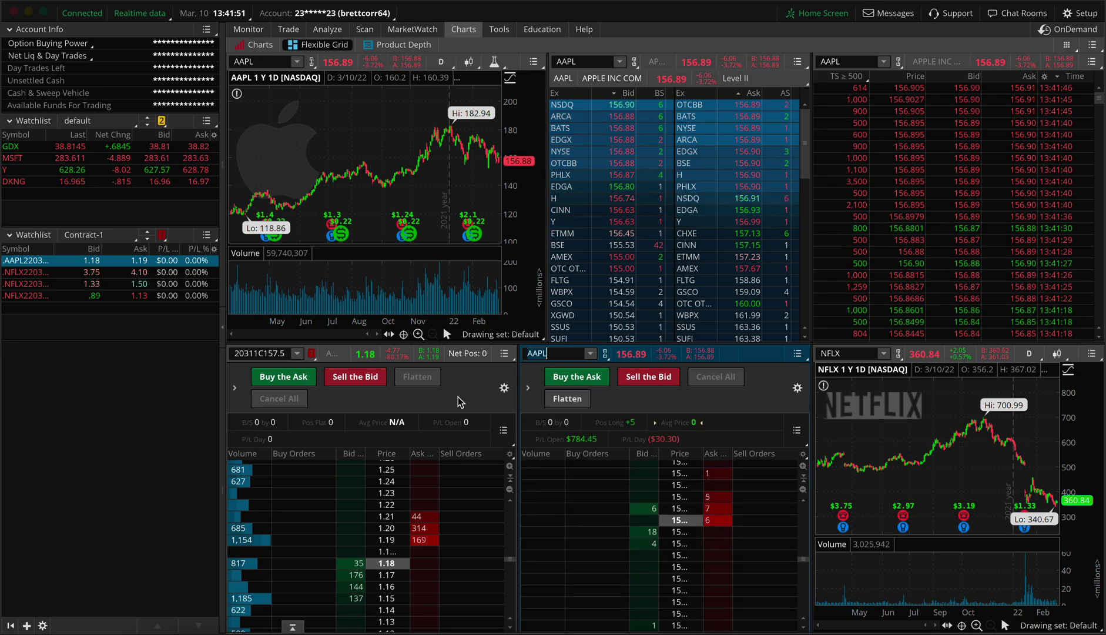
click(234, 388)
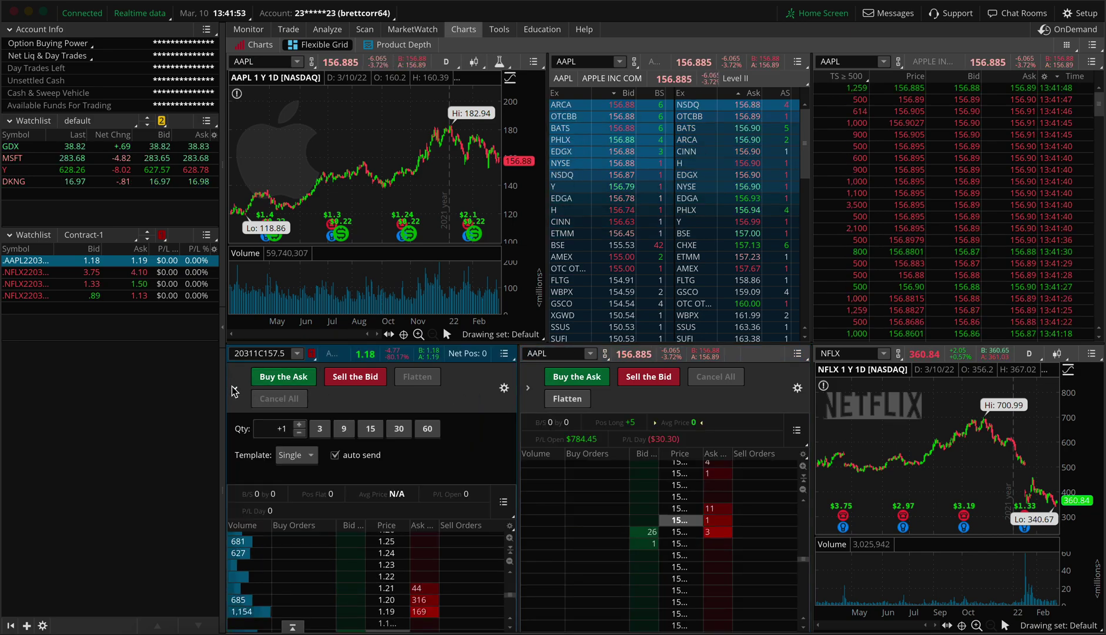
Buy one AAPL 157.5 call at 1.12, then sell it at 1.11
click(234, 390)
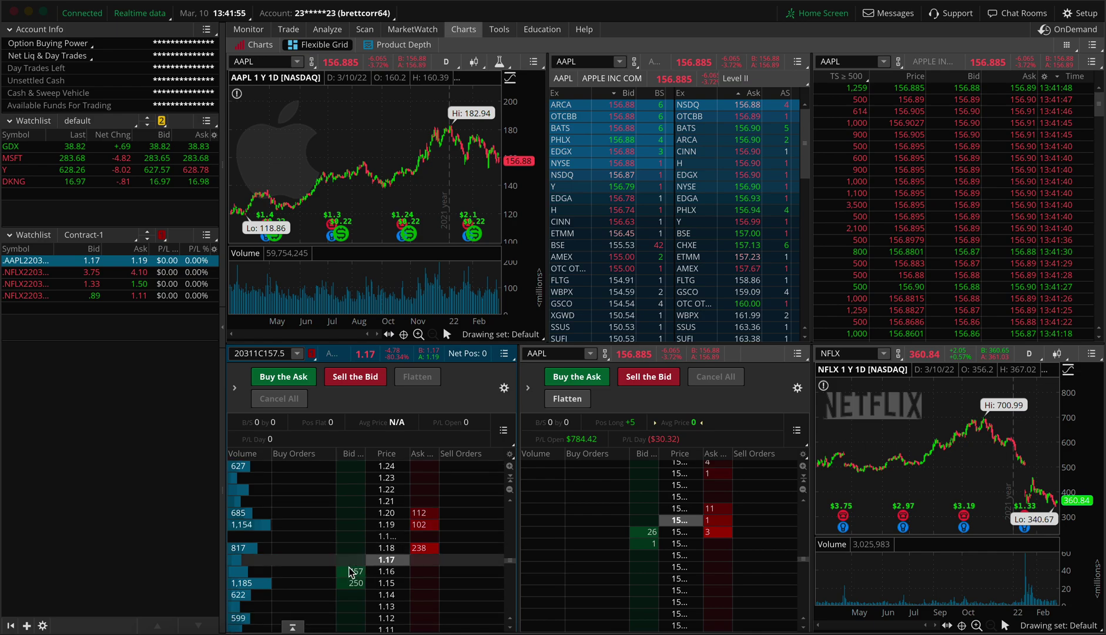
click(354, 583)
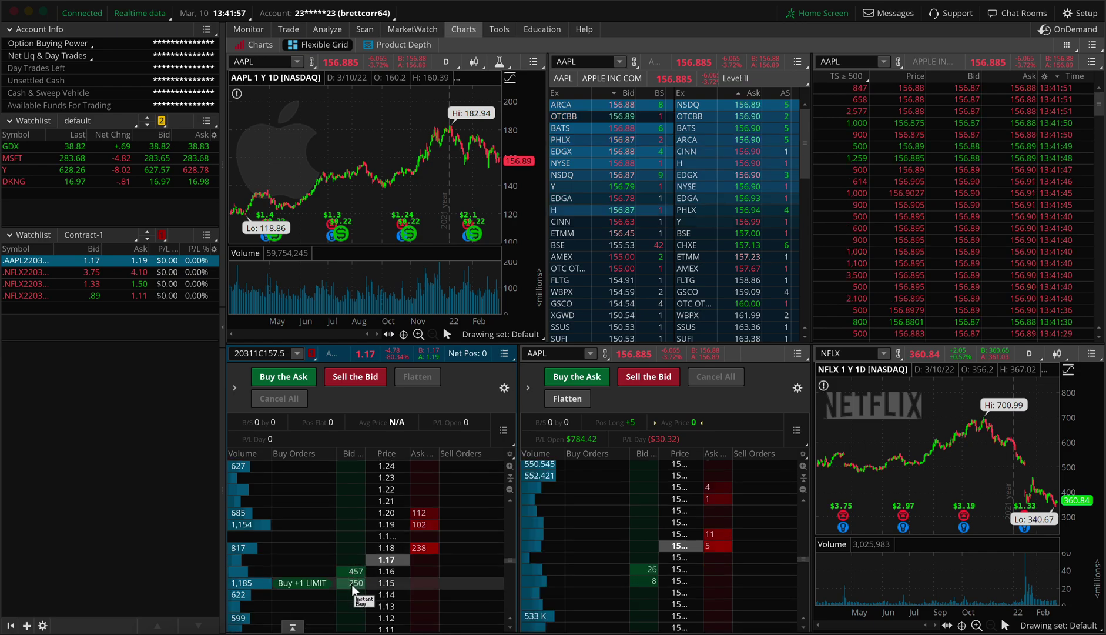
drag(355, 589, 397, 422)
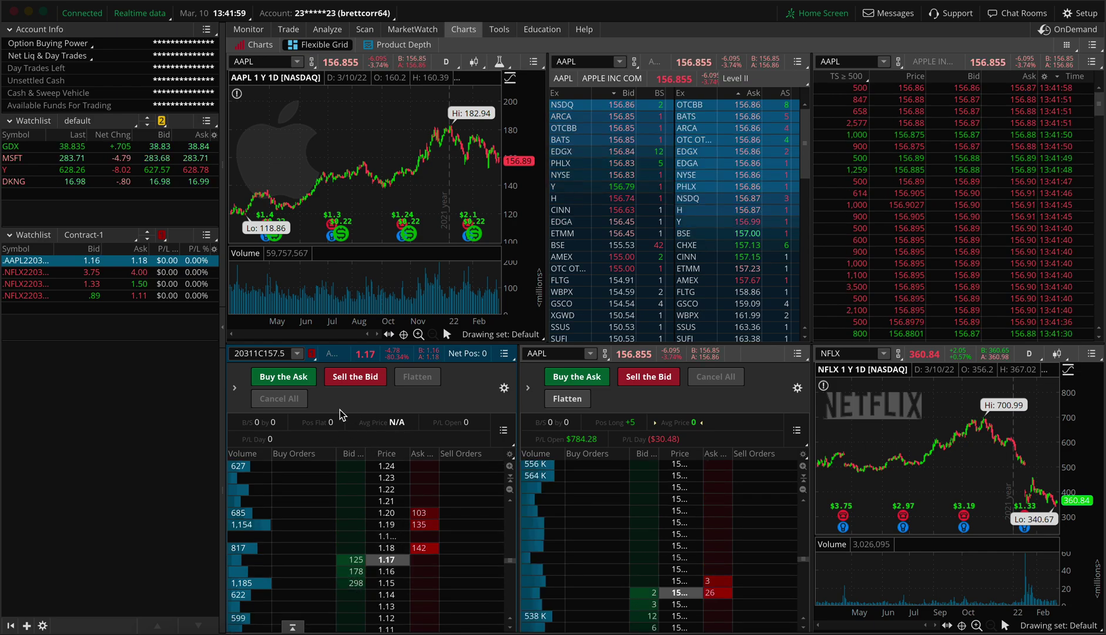
click(332, 527)
drag(332, 525, 348, 542)
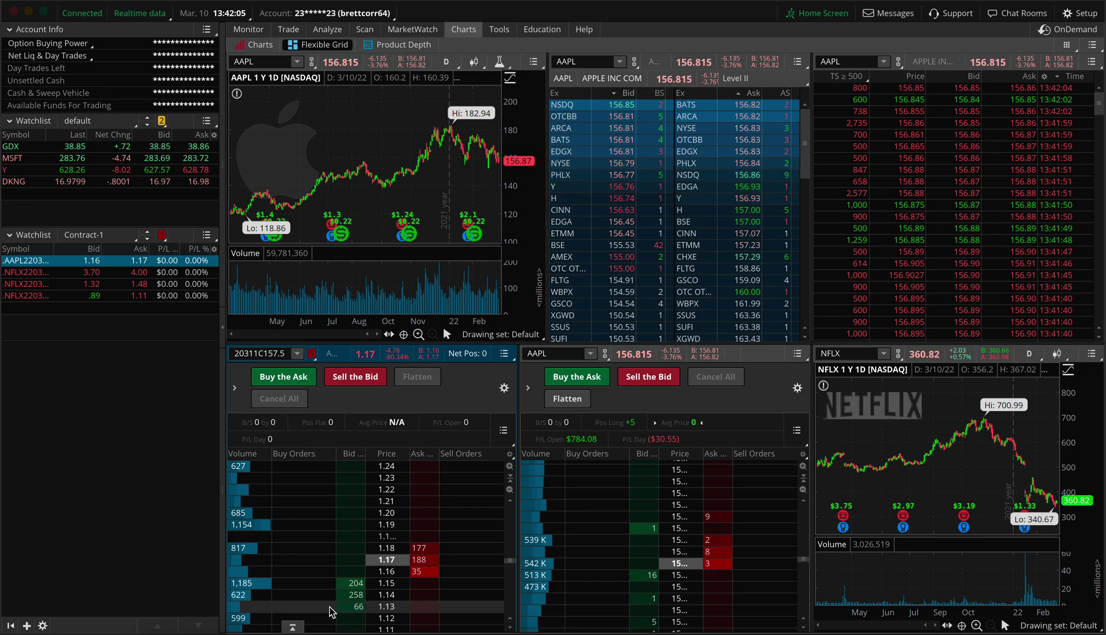
click(346, 607)
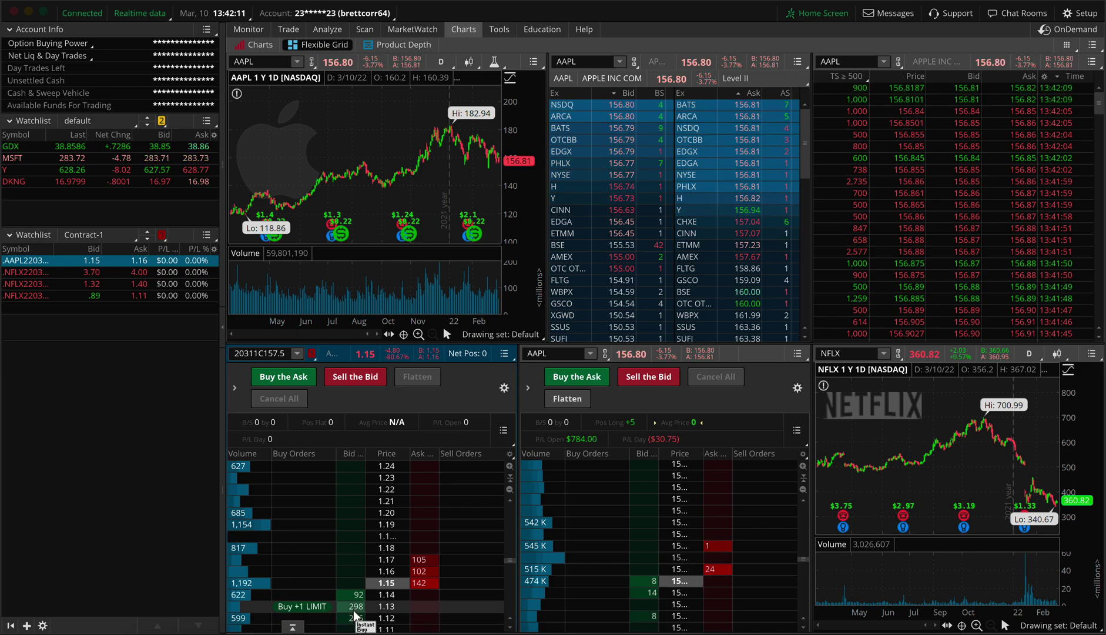
drag(354, 609, 354, 619)
click(354, 619)
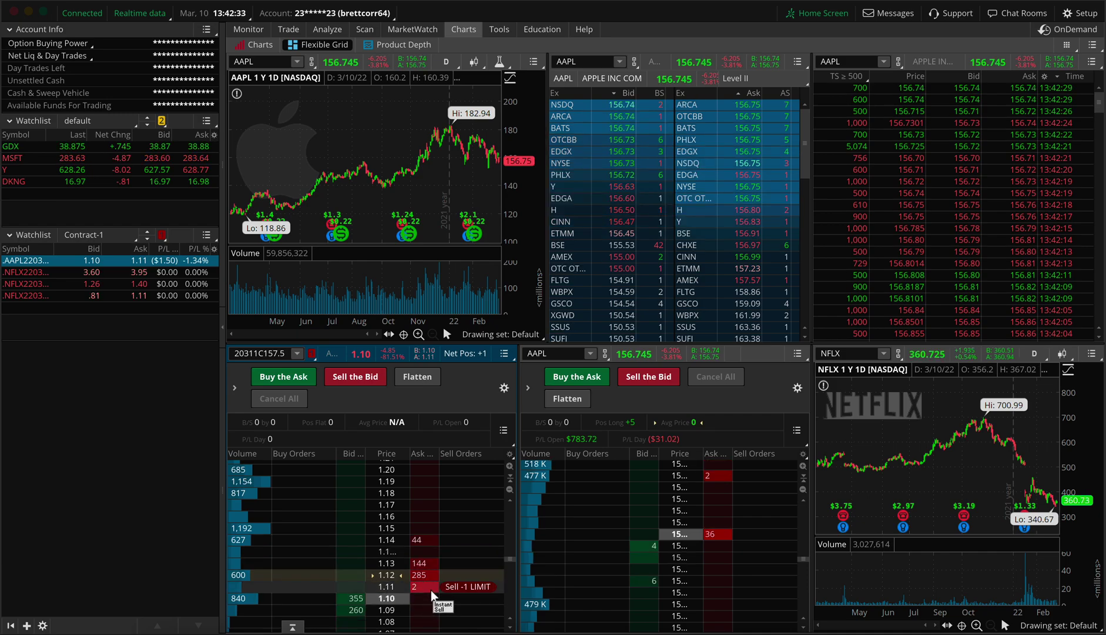
click(432, 591)
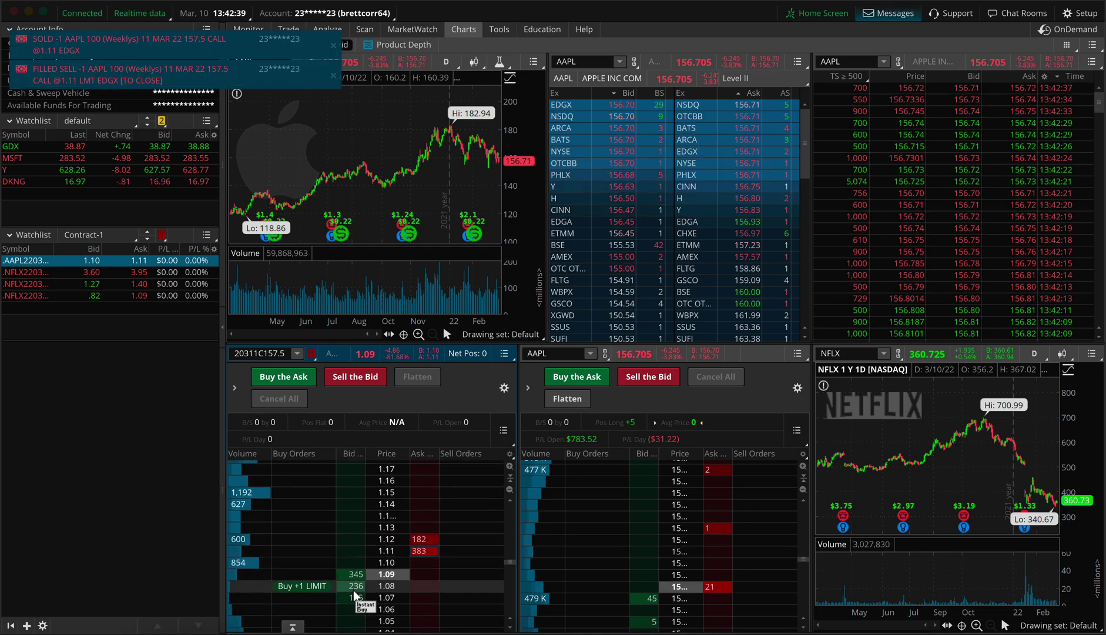
Place a two-contract buy limit and raise it to 1.08 for a +2 position
click(355, 599)
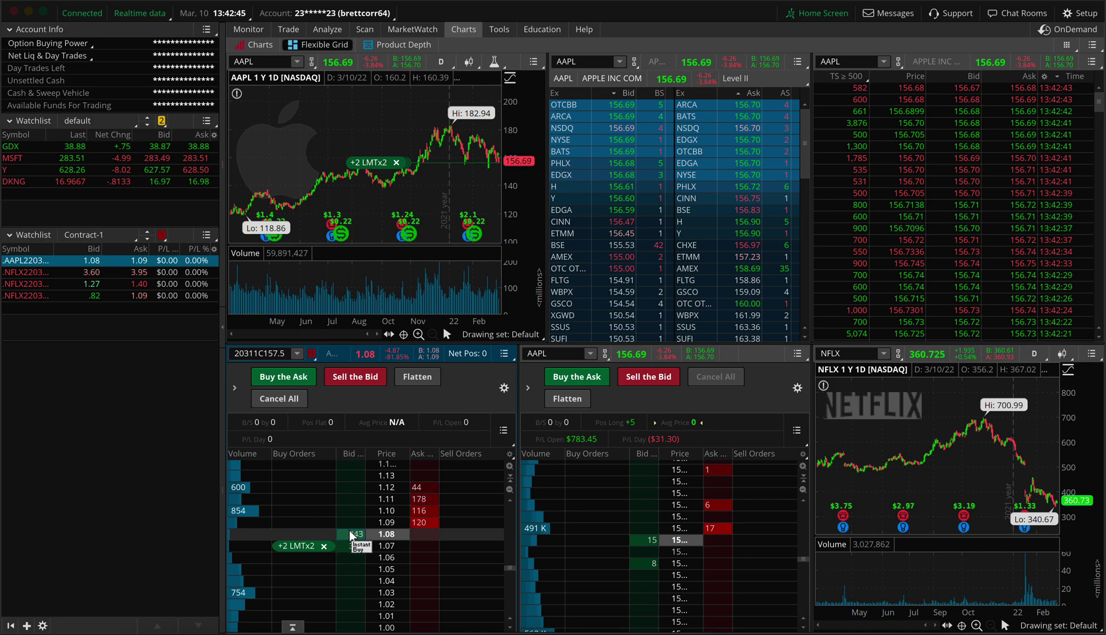
click(333, 546)
drag(333, 549, 326, 536)
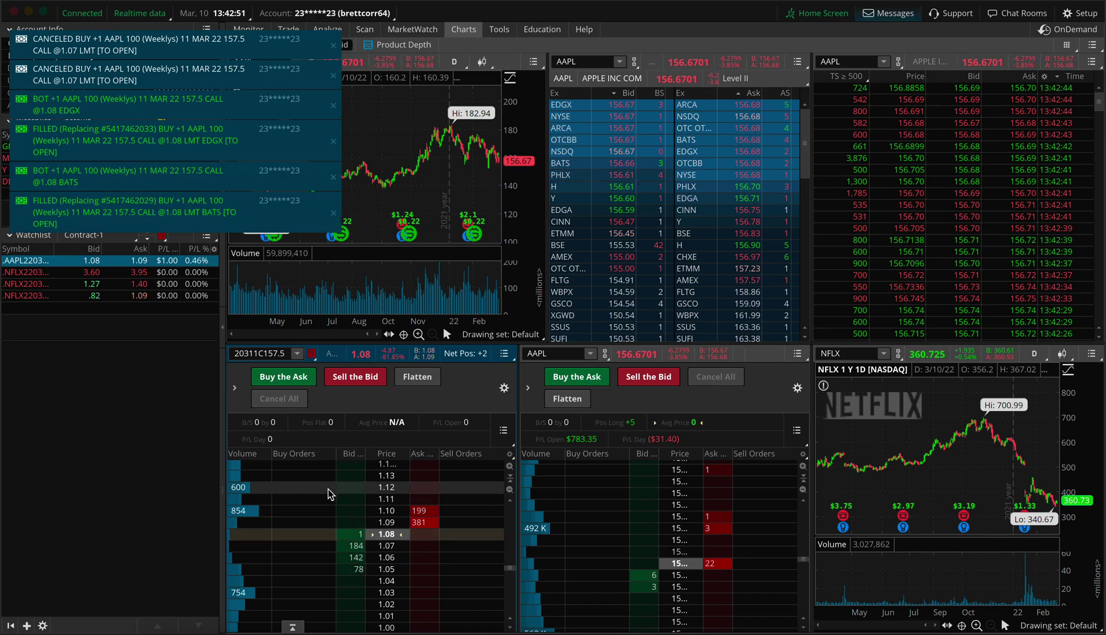
click(428, 500)
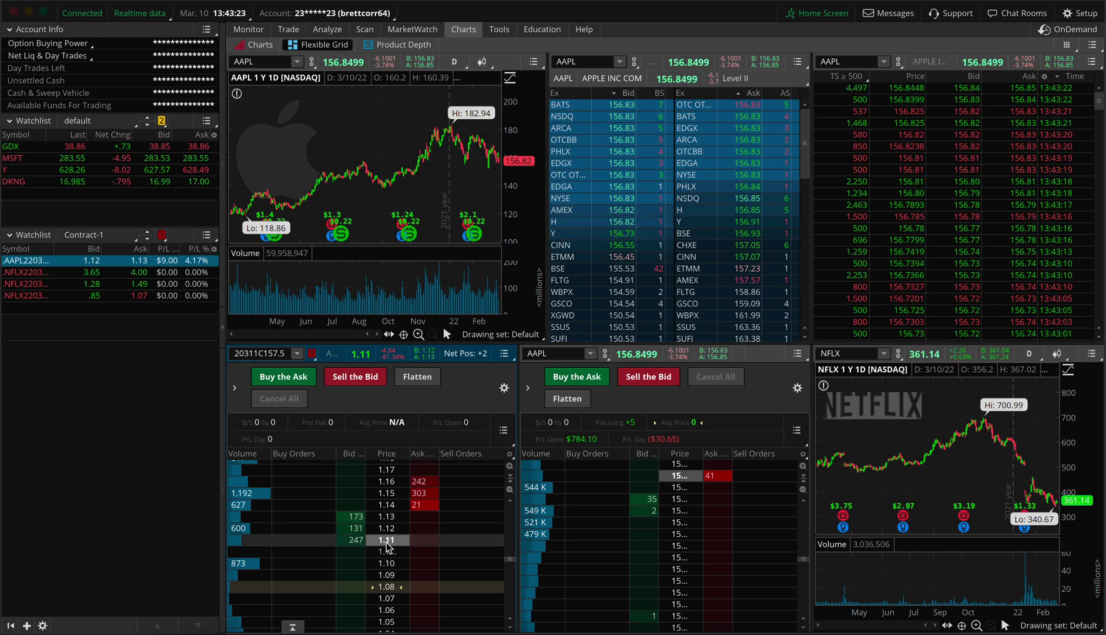
Place and cancel a -1 STP at 1.12, then sell both AAPL 157.5 calls at 1.14 and 1.13
click(429, 525)
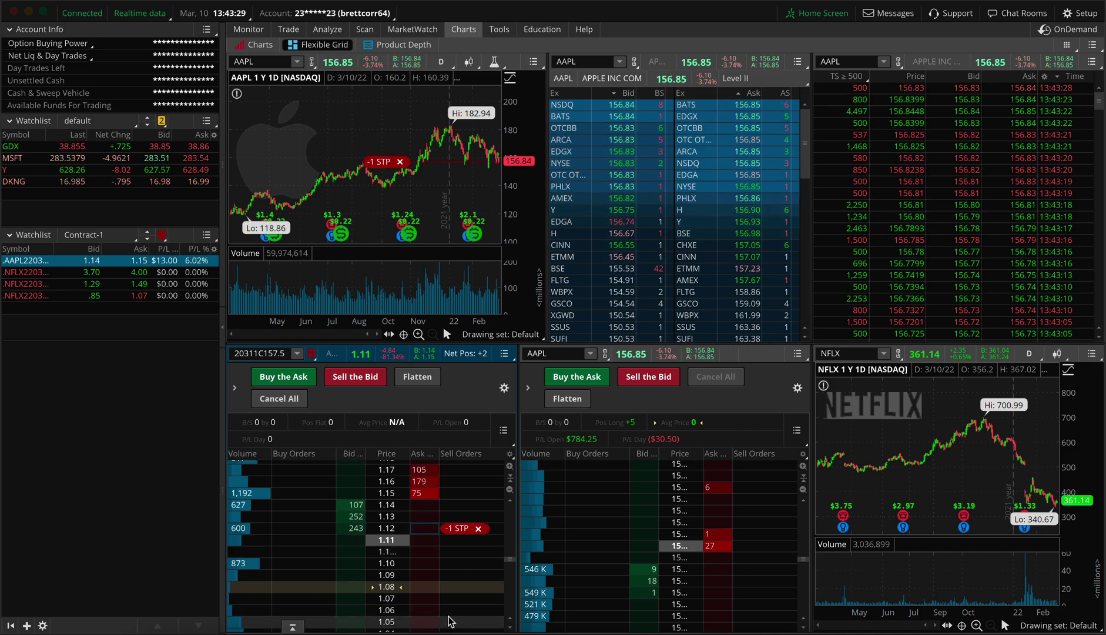
click(477, 528)
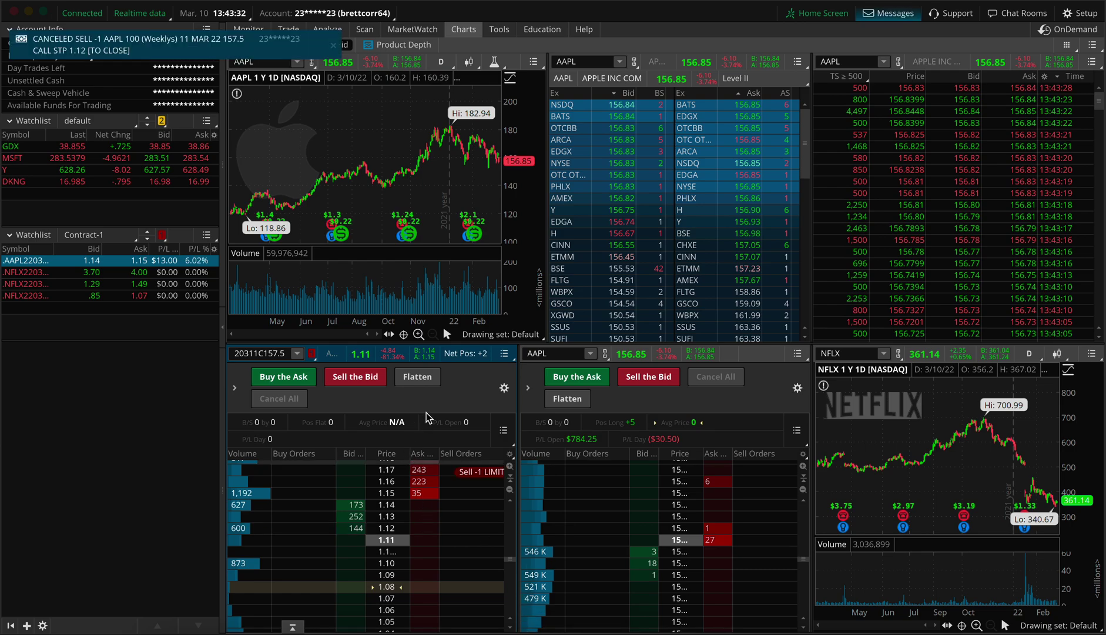
click(355, 378)
click(356, 377)
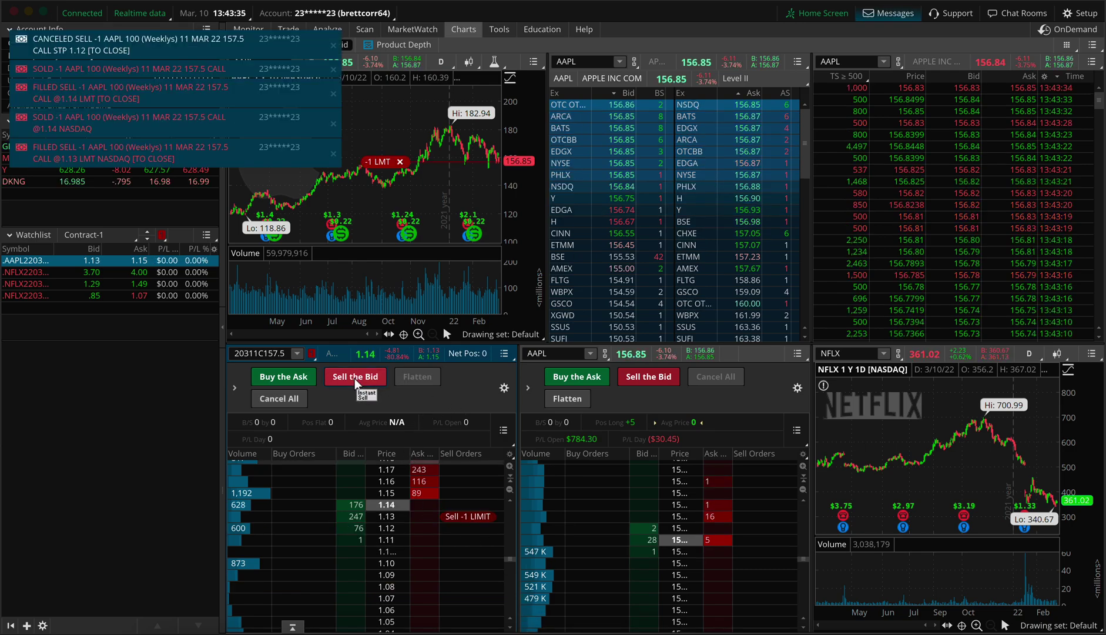